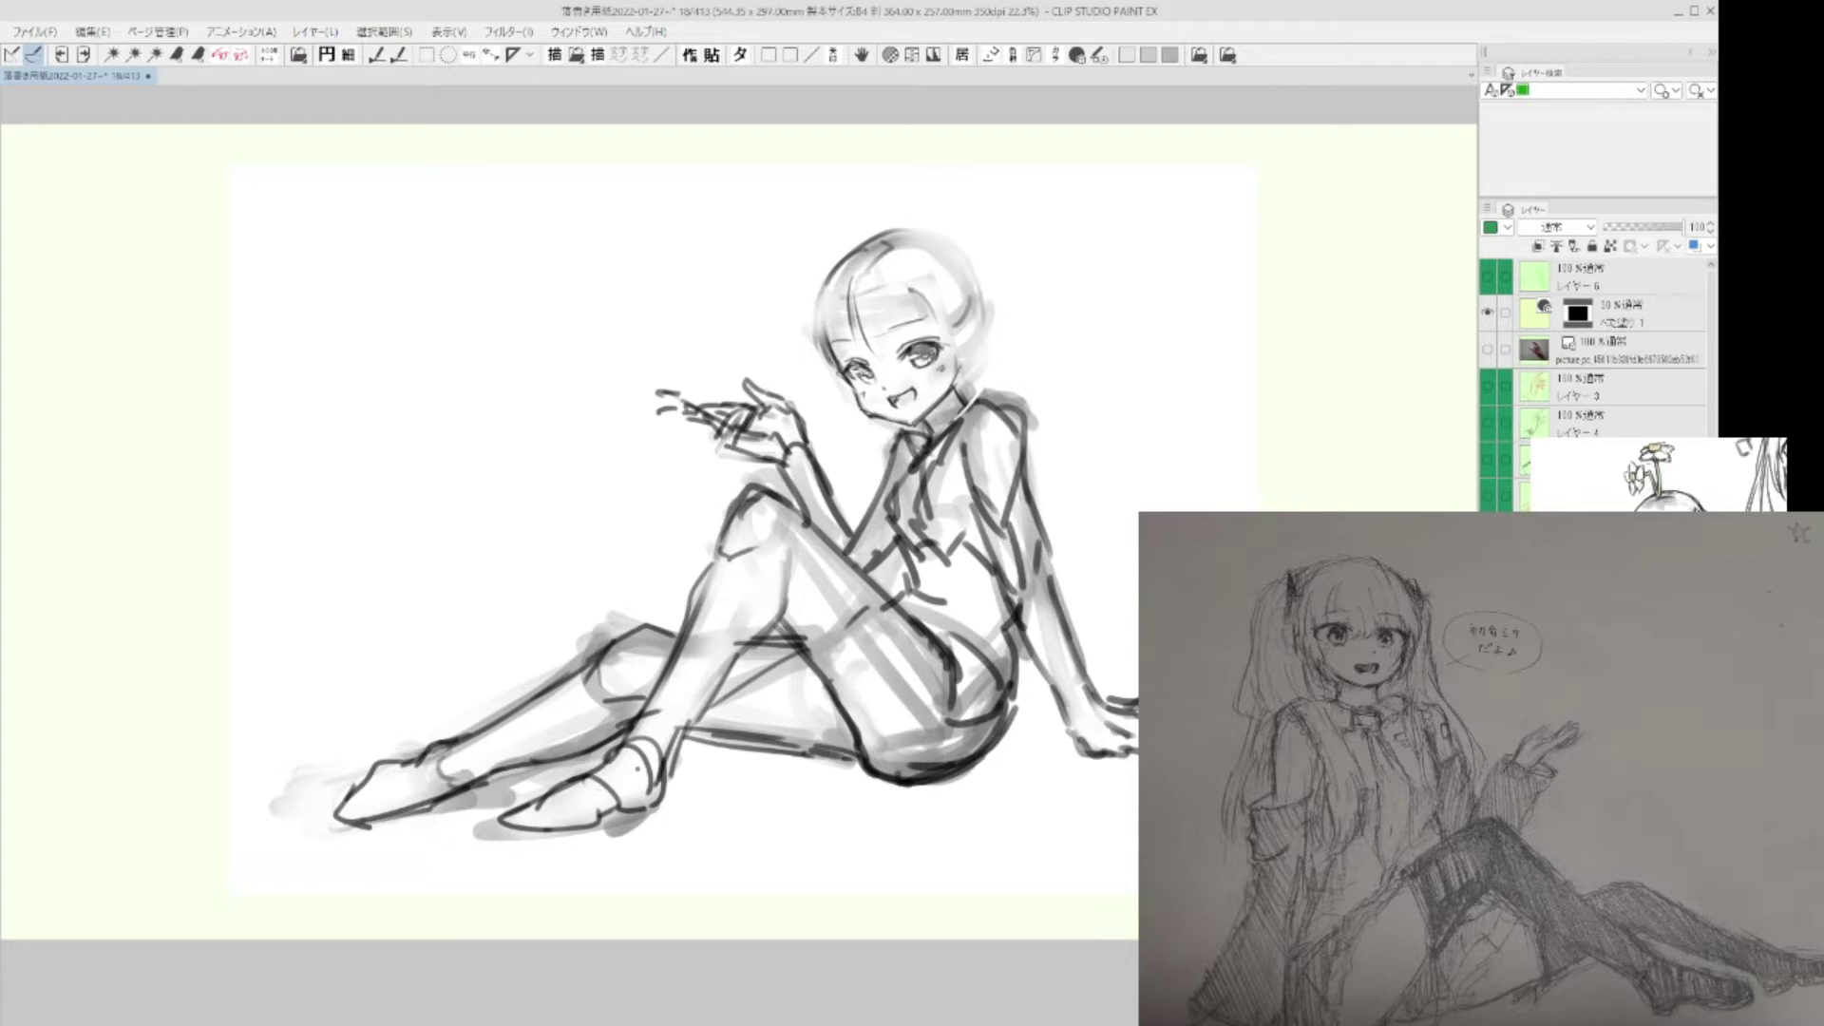
Mark the shoulder, upper arm and chest lines with red strokes, and clear the marks.
{"action": "mouse_move", "coordinate": [963, 423]}
{"action": "left_mouse_down"}
{"action": "mouse_move", "coordinate": [990, 480]}
{"action": "mouse_move", "coordinate": [959, 440]}
{"action": "mouse_move", "coordinate": [990, 508]}
{"action": "mouse_move", "coordinate": [1018, 436]}
{"action": "mouse_move", "coordinate": [990, 396]}
{"action": "mouse_move", "coordinate": [1018, 594]}
{"action": "left_mouse_up"}
{"action": "key", "text": "ctrl+z"}
{"action": "left_click_drag", "start_coordinate": [974, 508], "coordinate": [1017, 599]}
{"action": "mouse_move", "coordinate": [1015, 475]}
{"action": "left_mouse_down"}
{"action": "mouse_move", "coordinate": [1043, 544]}
{"action": "mouse_move", "coordinate": [1022, 610]}
{"action": "left_mouse_up"}
{"action": "left_click_drag", "start_coordinate": [907, 537], "coordinate": [958, 523]}
{"action": "mouse_move", "coordinate": [945, 442]}
{"action": "left_mouse_down"}
{"action": "mouse_move", "coordinate": [921, 524]}
{"action": "mouse_move", "coordinate": [957, 517]}
{"action": "mouse_move", "coordinate": [926, 451]}
{"action": "mouse_move", "coordinate": [904, 540]}
{"action": "mouse_move", "coordinate": [961, 429]}
{"action": "mouse_move", "coordinate": [921, 455]}
{"action": "left_mouse_up"}
{"action": "mouse_move", "coordinate": [996, 403]}
{"action": "left_mouse_down"}
{"action": "mouse_move", "coordinate": [1014, 484]}
{"action": "mouse_move", "coordinate": [977, 494]}
{"action": "mouse_move", "coordinate": [976, 464]}
{"action": "mouse_move", "coordinate": [971, 484]}
{"action": "left_mouse_up"}
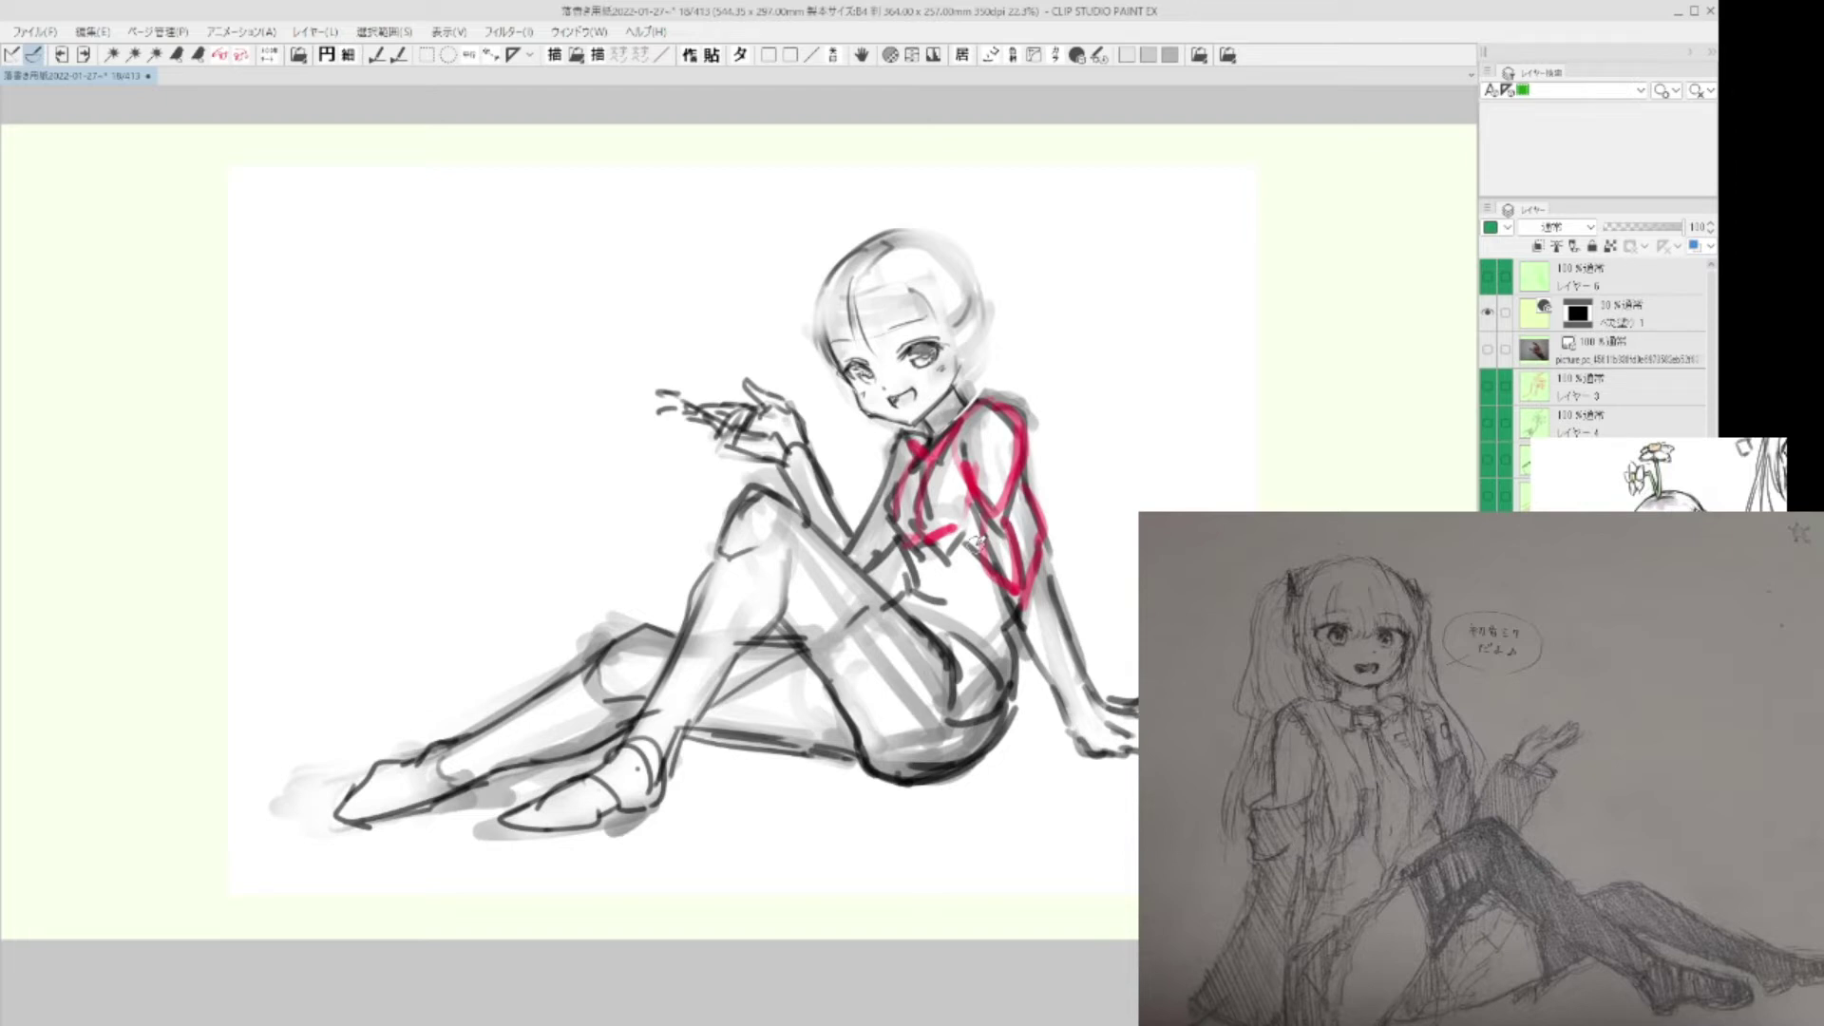
{"action": "key", "text": "Delete"}
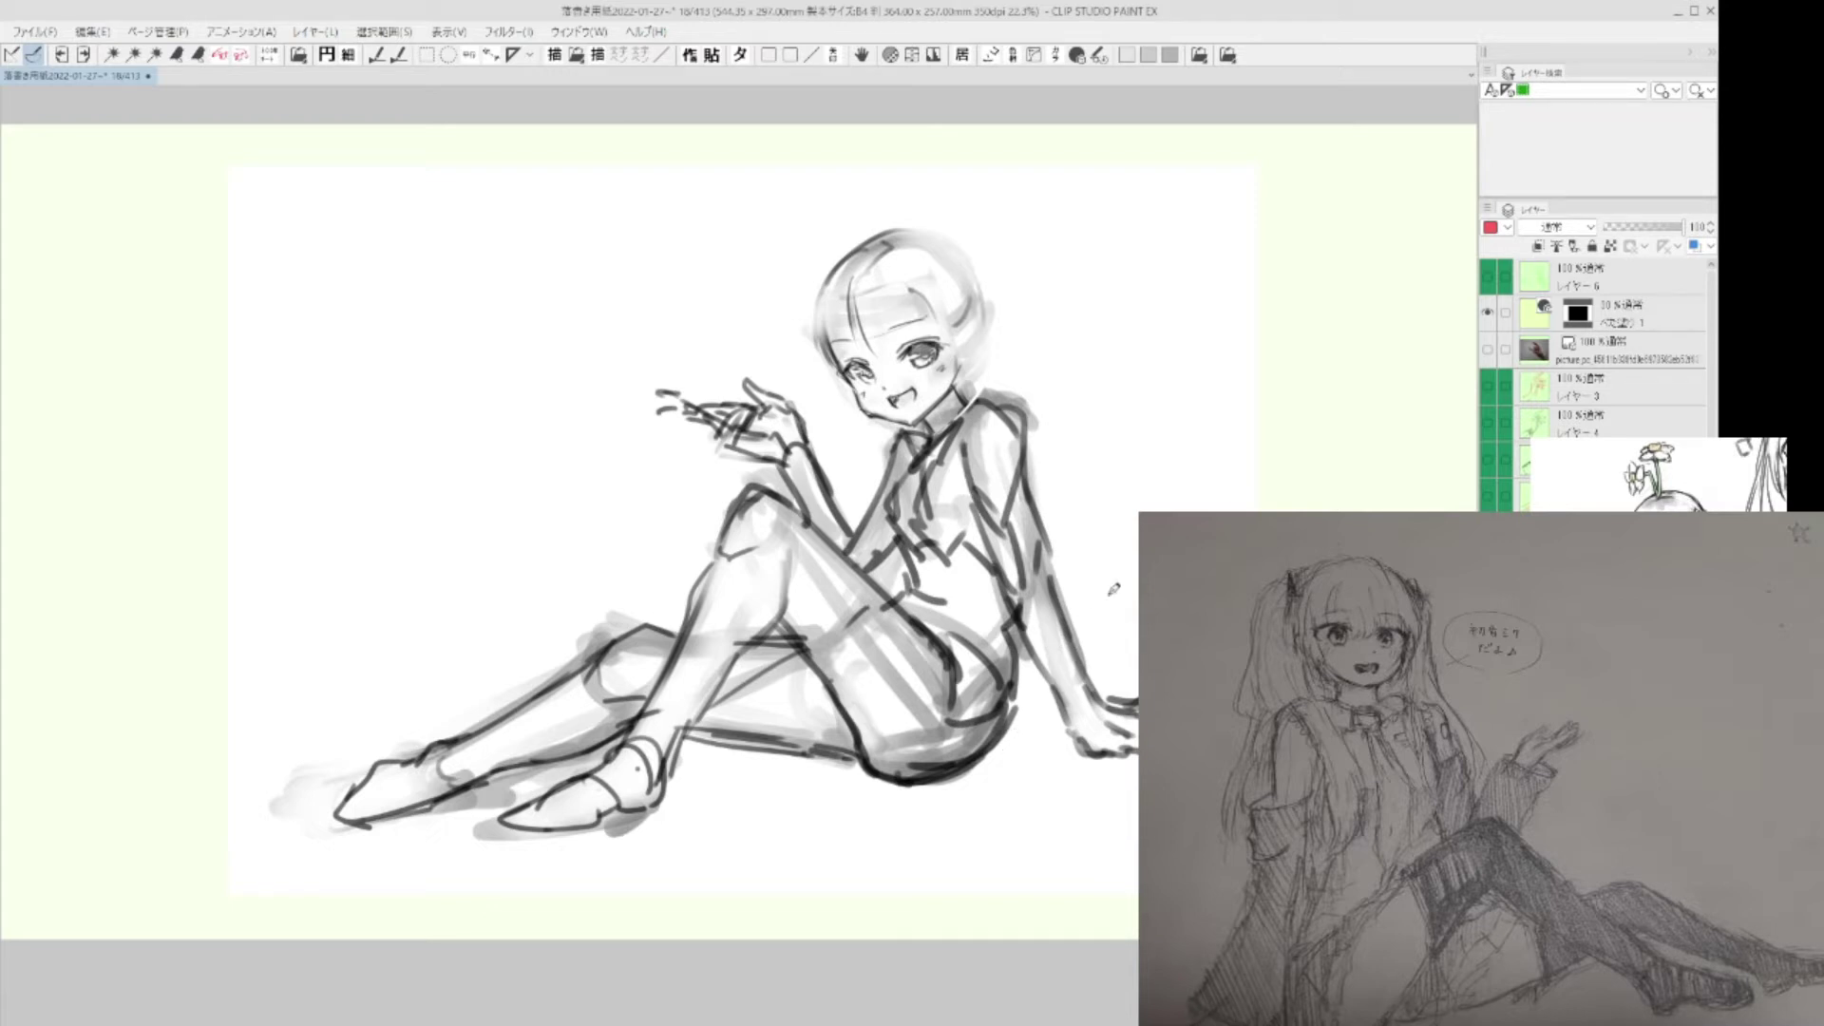
Outline the hip, its lower curve and the top of the raised thigh in red.
{"action": "scroll", "coordinate": [1005, 681], "scroll_direction": "up", "scroll_amount": 1}
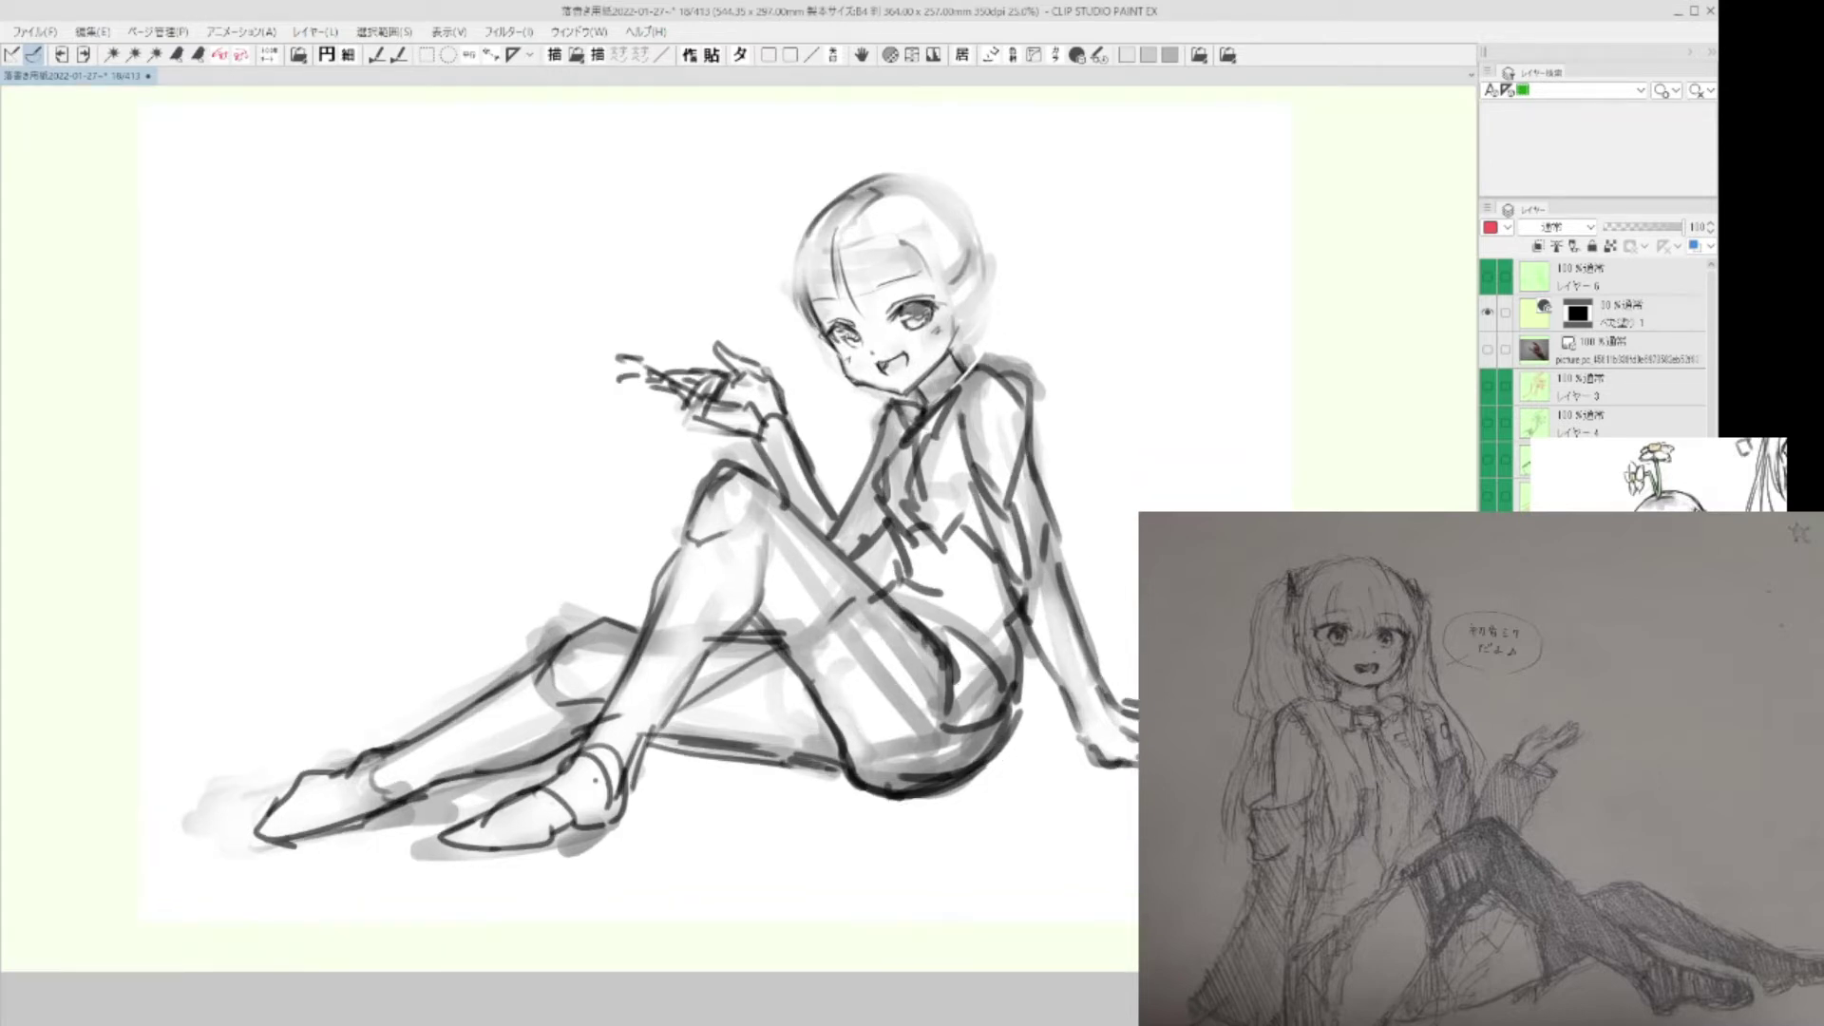
{"action": "mouse_move", "coordinate": [953, 635]}
{"action": "left_mouse_down"}
{"action": "mouse_move", "coordinate": [1010, 706]}
{"action": "mouse_move", "coordinate": [844, 762]}
{"action": "left_mouse_up"}
{"action": "mouse_move", "coordinate": [903, 686]}
{"action": "left_mouse_down"}
{"action": "mouse_move", "coordinate": [953, 731]}
{"action": "mouse_move", "coordinate": [845, 781]}
{"action": "mouse_move", "coordinate": [983, 678]}
{"action": "mouse_move", "coordinate": [955, 646]}
{"action": "mouse_move", "coordinate": [922, 665]}
{"action": "mouse_move", "coordinate": [924, 708]}
{"action": "left_mouse_up"}
{"action": "mouse_move", "coordinate": [789, 550]}
{"action": "left_mouse_down"}
{"action": "mouse_move", "coordinate": [908, 707]}
{"action": "mouse_move", "coordinate": [803, 567]}
{"action": "mouse_move", "coordinate": [843, 582]}
{"action": "mouse_move", "coordinate": [916, 704]}
{"action": "mouse_move", "coordinate": [813, 626]}
{"action": "mouse_move", "coordinate": [901, 704]}
{"action": "left_mouse_up"}
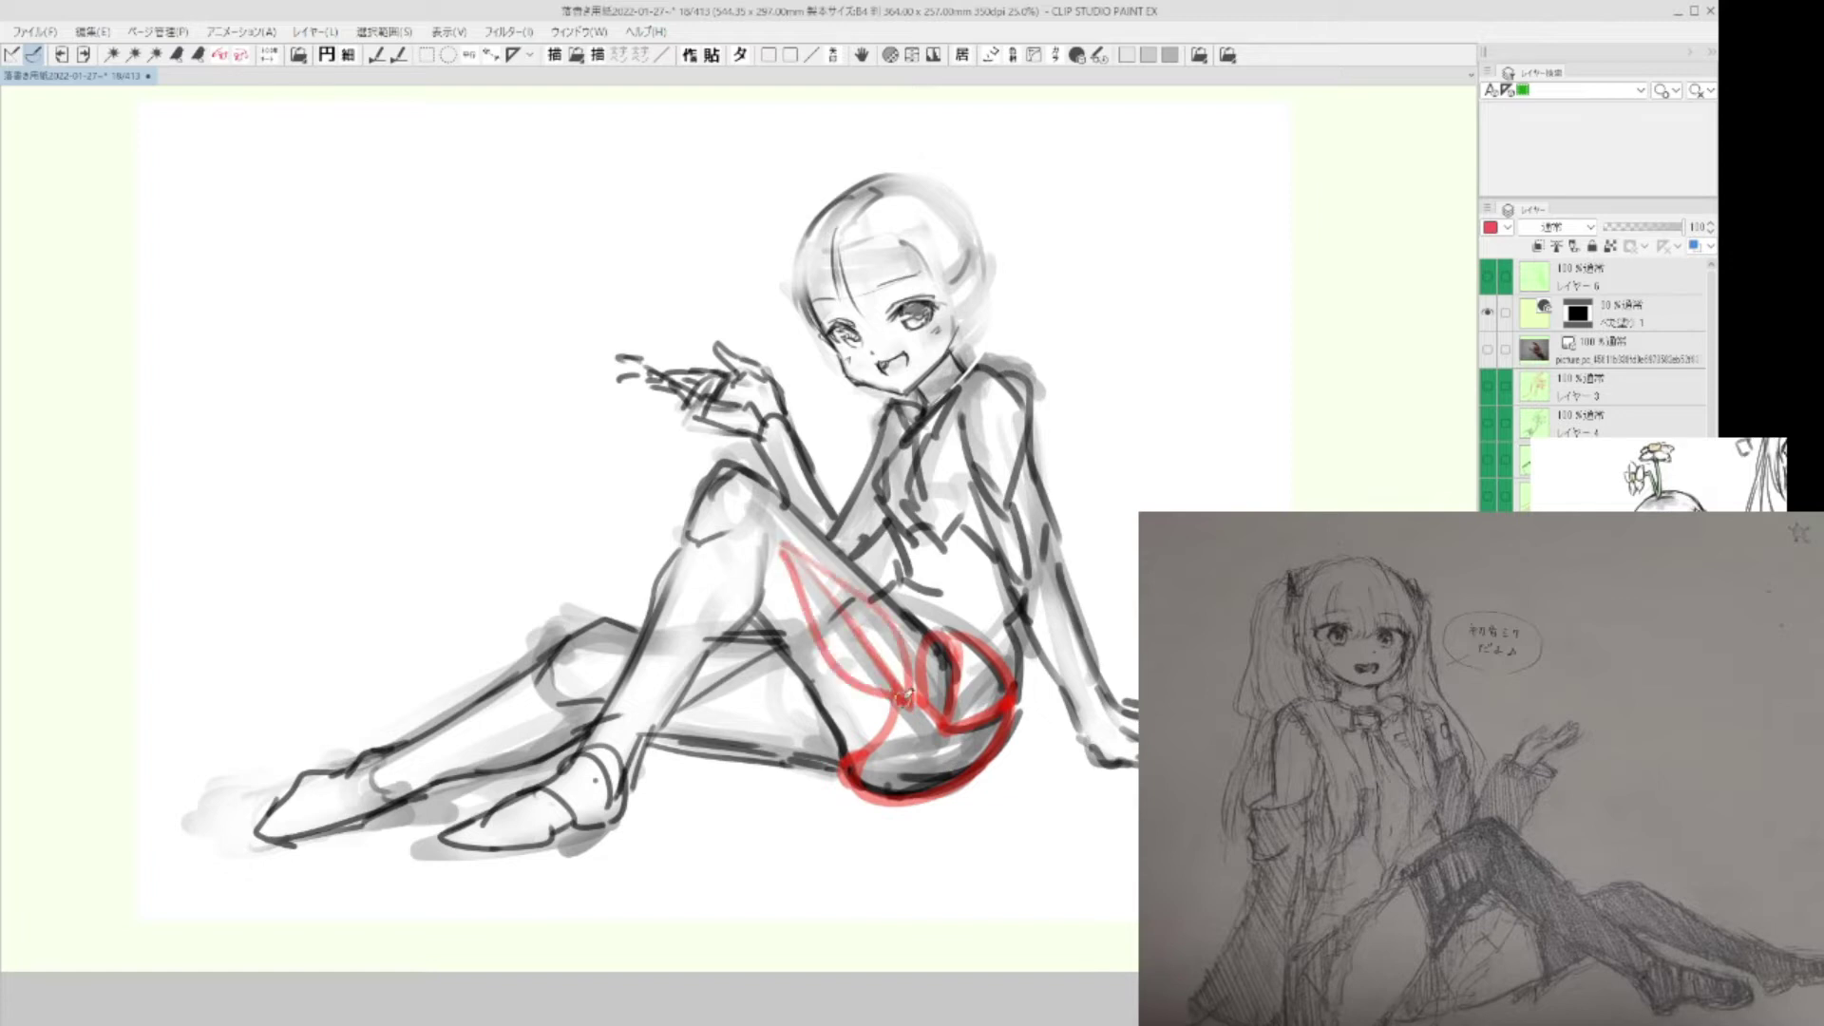
Mark the underside of the raised thigh and the wedge-shaped far thigh with red strokes.
{"action": "left_click_drag", "start_coordinate": [768, 572], "coordinate": [855, 753]}
{"action": "left_click_drag", "start_coordinate": [766, 593], "coordinate": [853, 754]}
{"action": "mouse_move", "coordinate": [783, 648]}
{"action": "left_mouse_down"}
{"action": "mouse_move", "coordinate": [638, 728]}
{"action": "mouse_move", "coordinate": [779, 656]}
{"action": "left_mouse_up"}
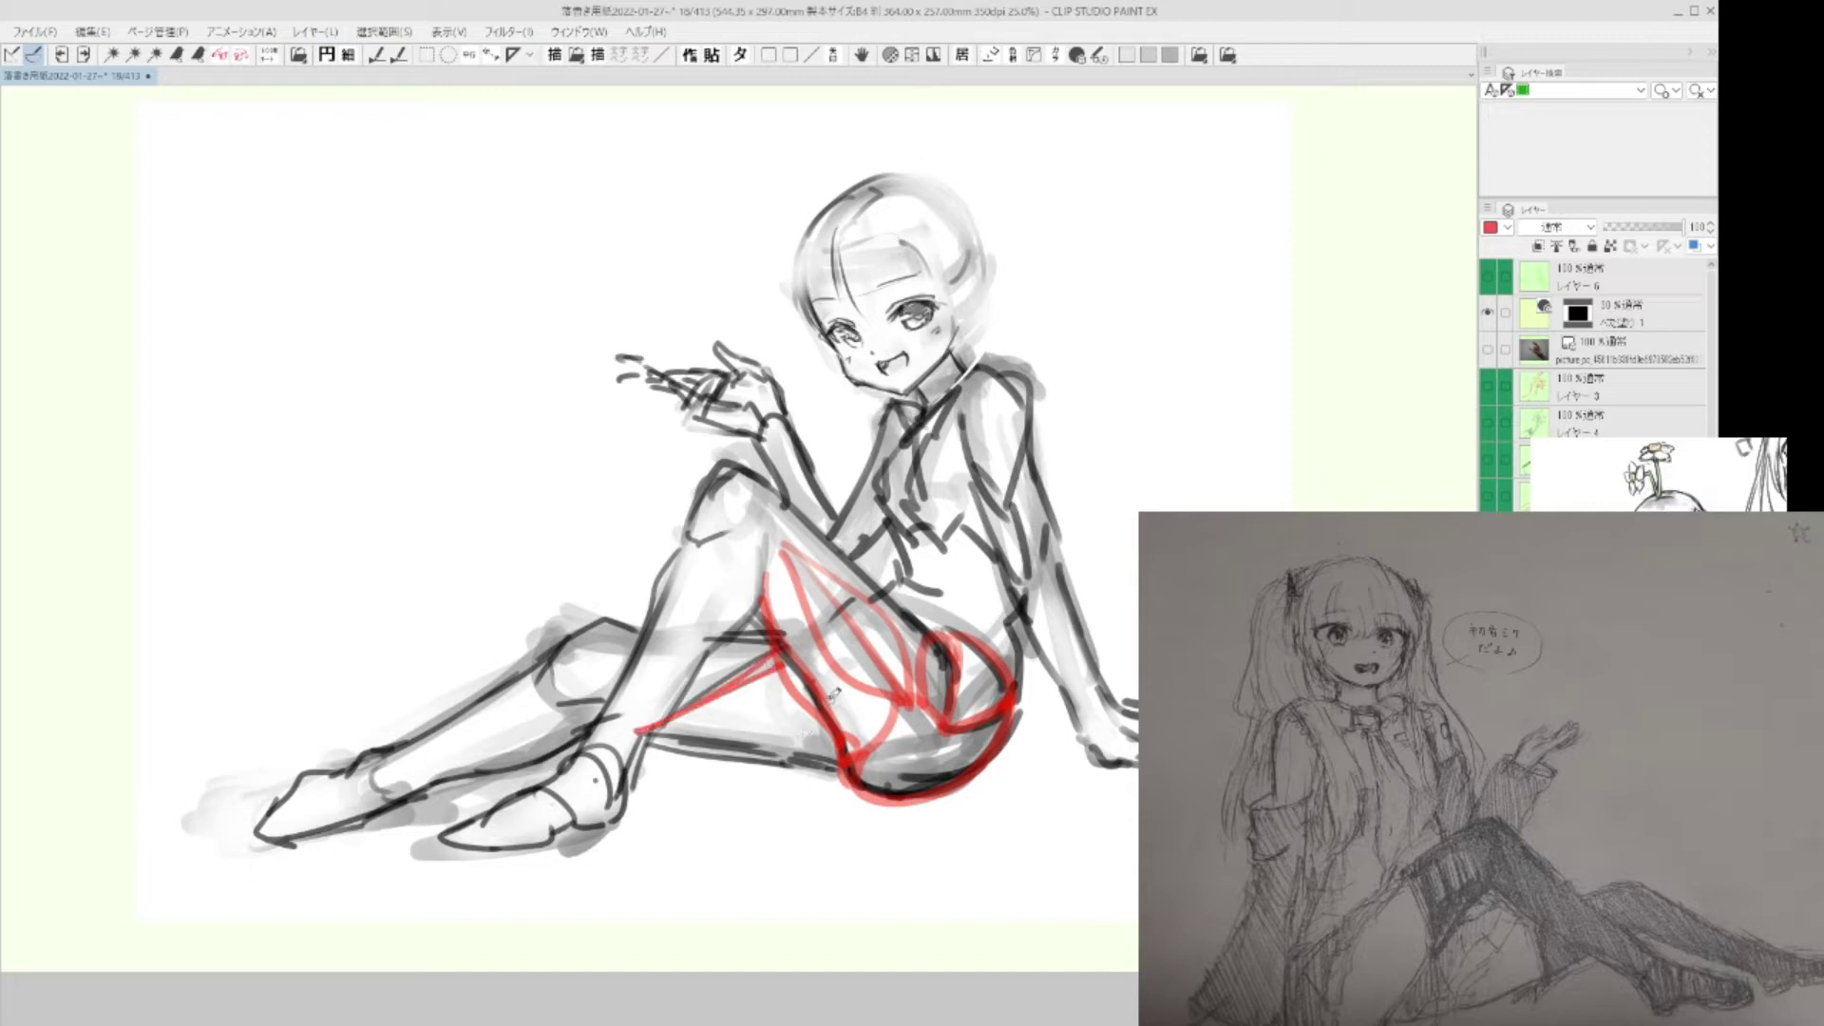
{"action": "left_click_drag", "start_coordinate": [642, 730], "coordinate": [824, 756]}
{"action": "mouse_move", "coordinate": [779, 673]}
{"action": "left_mouse_down"}
{"action": "mouse_move", "coordinate": [663, 730]}
{"action": "mouse_move", "coordinate": [842, 760]}
{"action": "mouse_move", "coordinate": [857, 781]}
{"action": "left_mouse_up"}
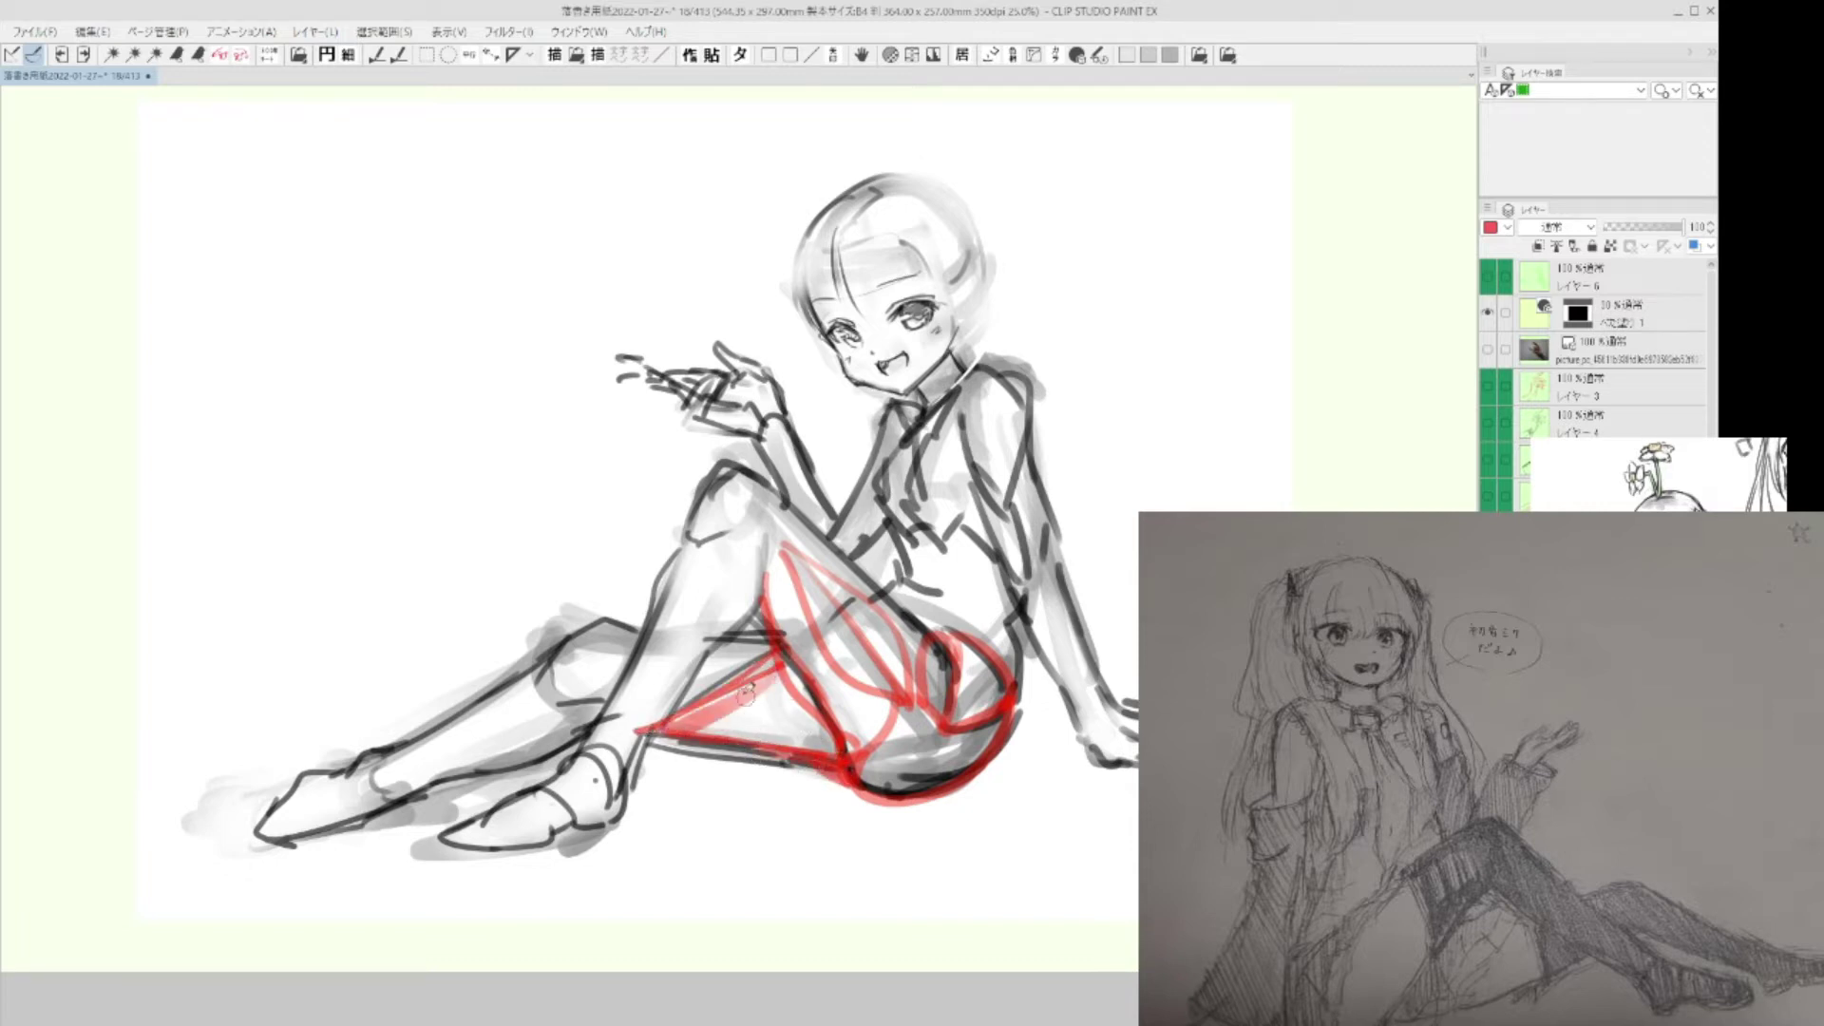
{"action": "mouse_move", "coordinate": [765, 650]}
{"action": "left_mouse_down"}
{"action": "mouse_move", "coordinate": [636, 659]}
{"action": "mouse_move", "coordinate": [761, 649]}
{"action": "left_mouse_up"}
{"action": "mouse_move", "coordinate": [646, 655]}
{"action": "left_mouse_down"}
{"action": "mouse_move", "coordinate": [605, 689]}
{"action": "mouse_move", "coordinate": [634, 664]}
{"action": "mouse_move", "coordinate": [620, 625]}
{"action": "mouse_move", "coordinate": [779, 613]}
{"action": "left_mouse_up"}
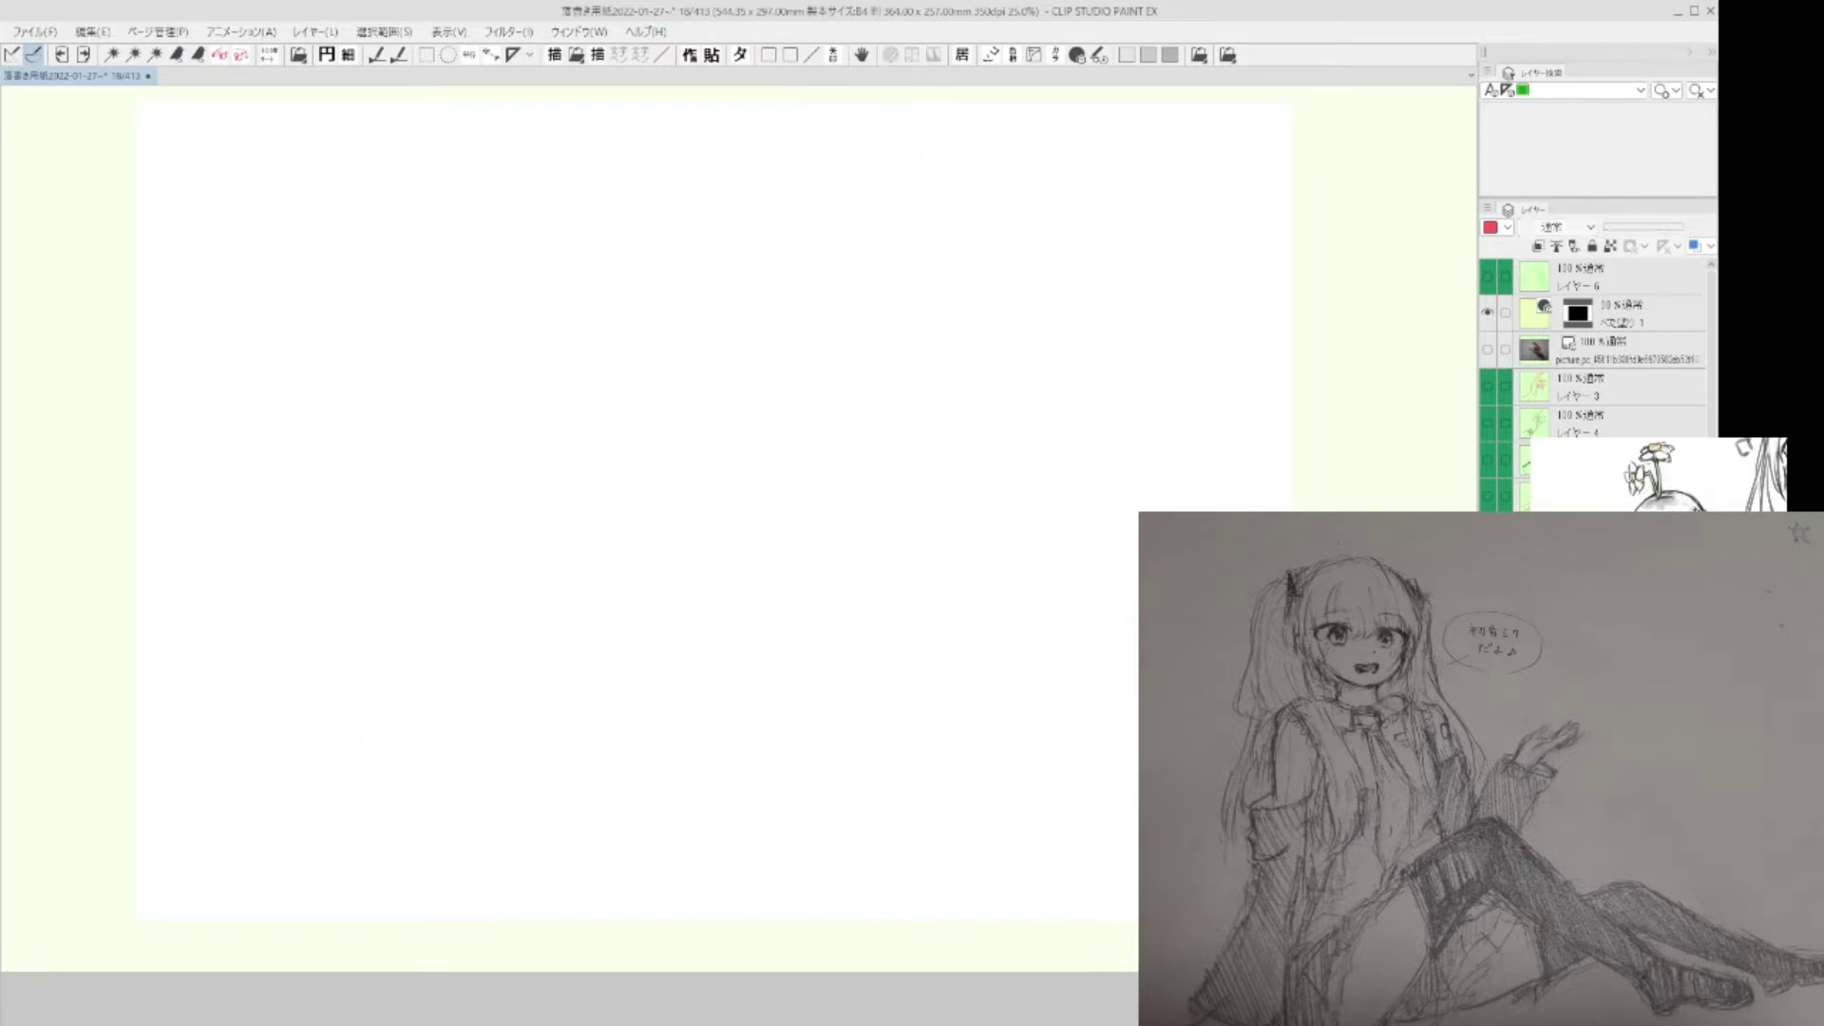
Undo back to the figure sketch without the red hip and thigh strokes.
{"action": "key", "text": "ctrl+z"}
{"action": "key", "text": "ctrl+z"}
{"action": "key", "text": "ctrl+z"}
{"action": "key", "text": "ctrl+z"}
{"action": "key", "text": "ctrl+z"}
{"action": "key", "text": "ctrl+z"}
{"action": "key", "text": "ctrl+z"}
{"action": "key", "text": "ctrl+z"}
{"action": "key", "text": "ctrl+z"}
{"action": "key", "text": "ctrl+z"}
{"action": "key", "text": "ctrl+z"}
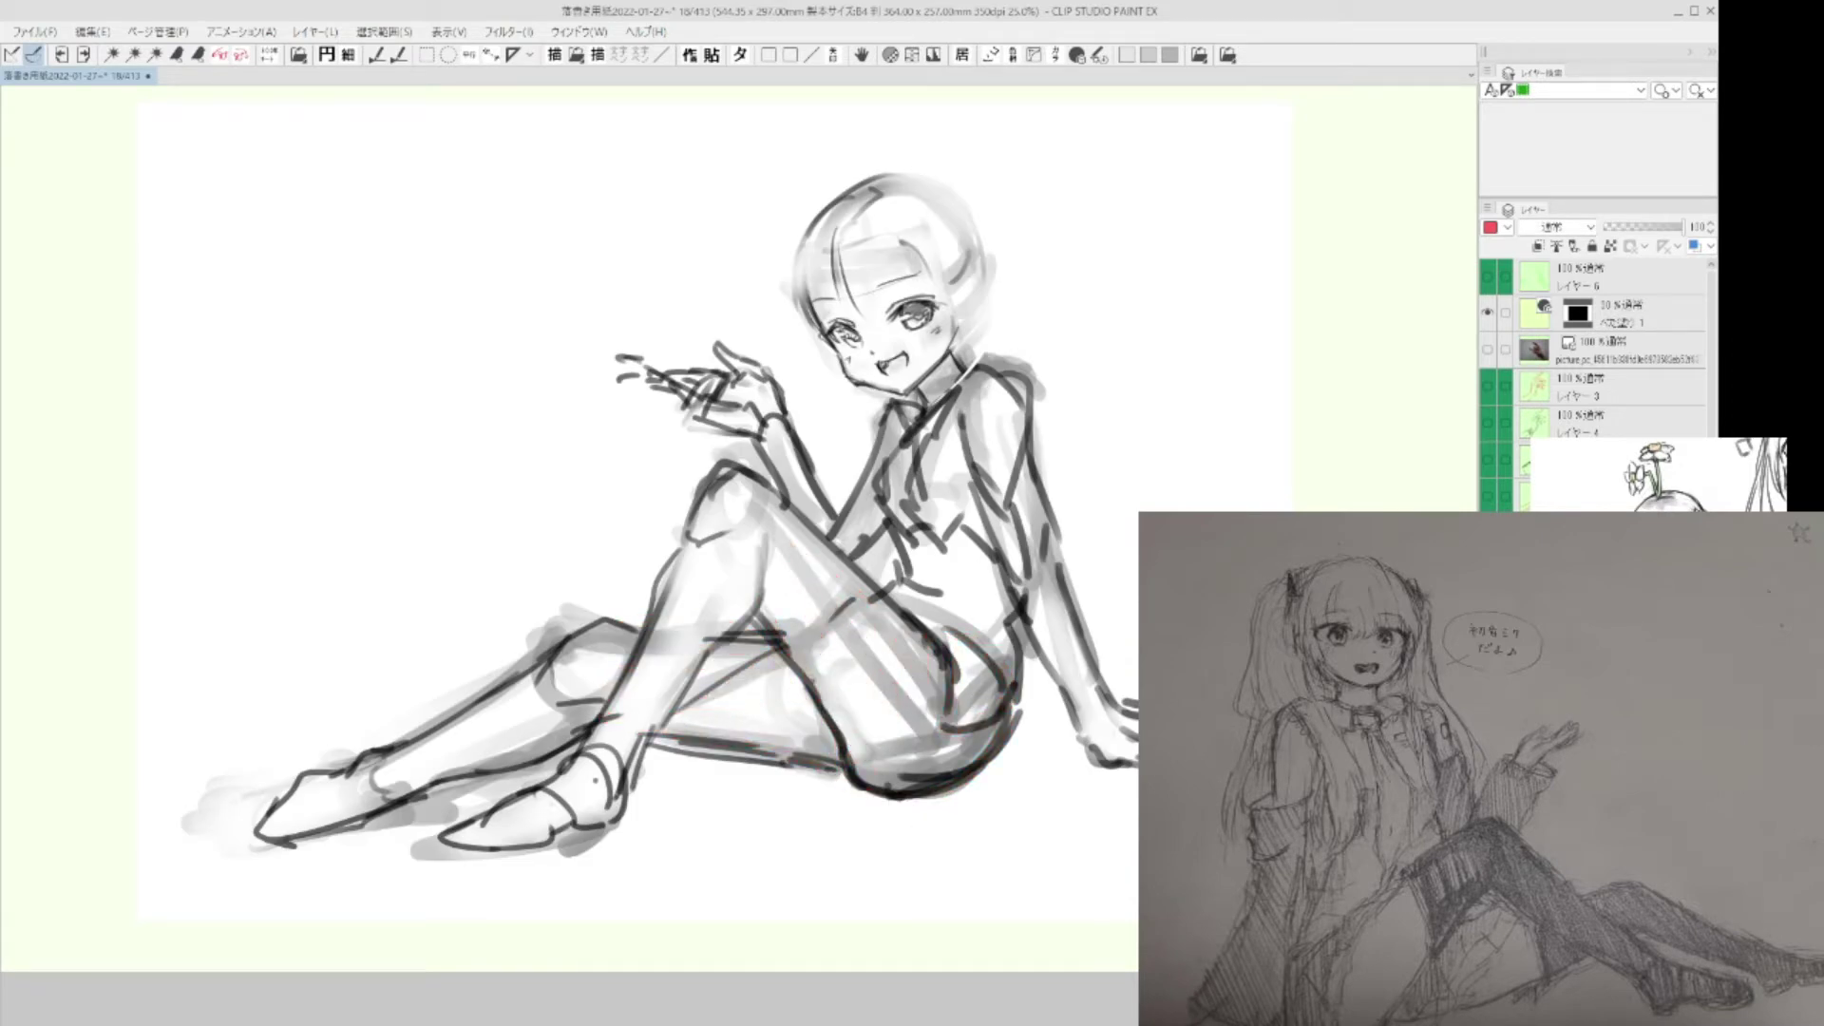
Circle the hip and raised thigh in red, and undo the circle.
{"action": "left_click", "coordinate": [1070, 691], "text": "ctrl+shift"}
{"action": "scroll", "coordinate": [1055, 698], "scroll_direction": "up", "scroll_amount": 1}
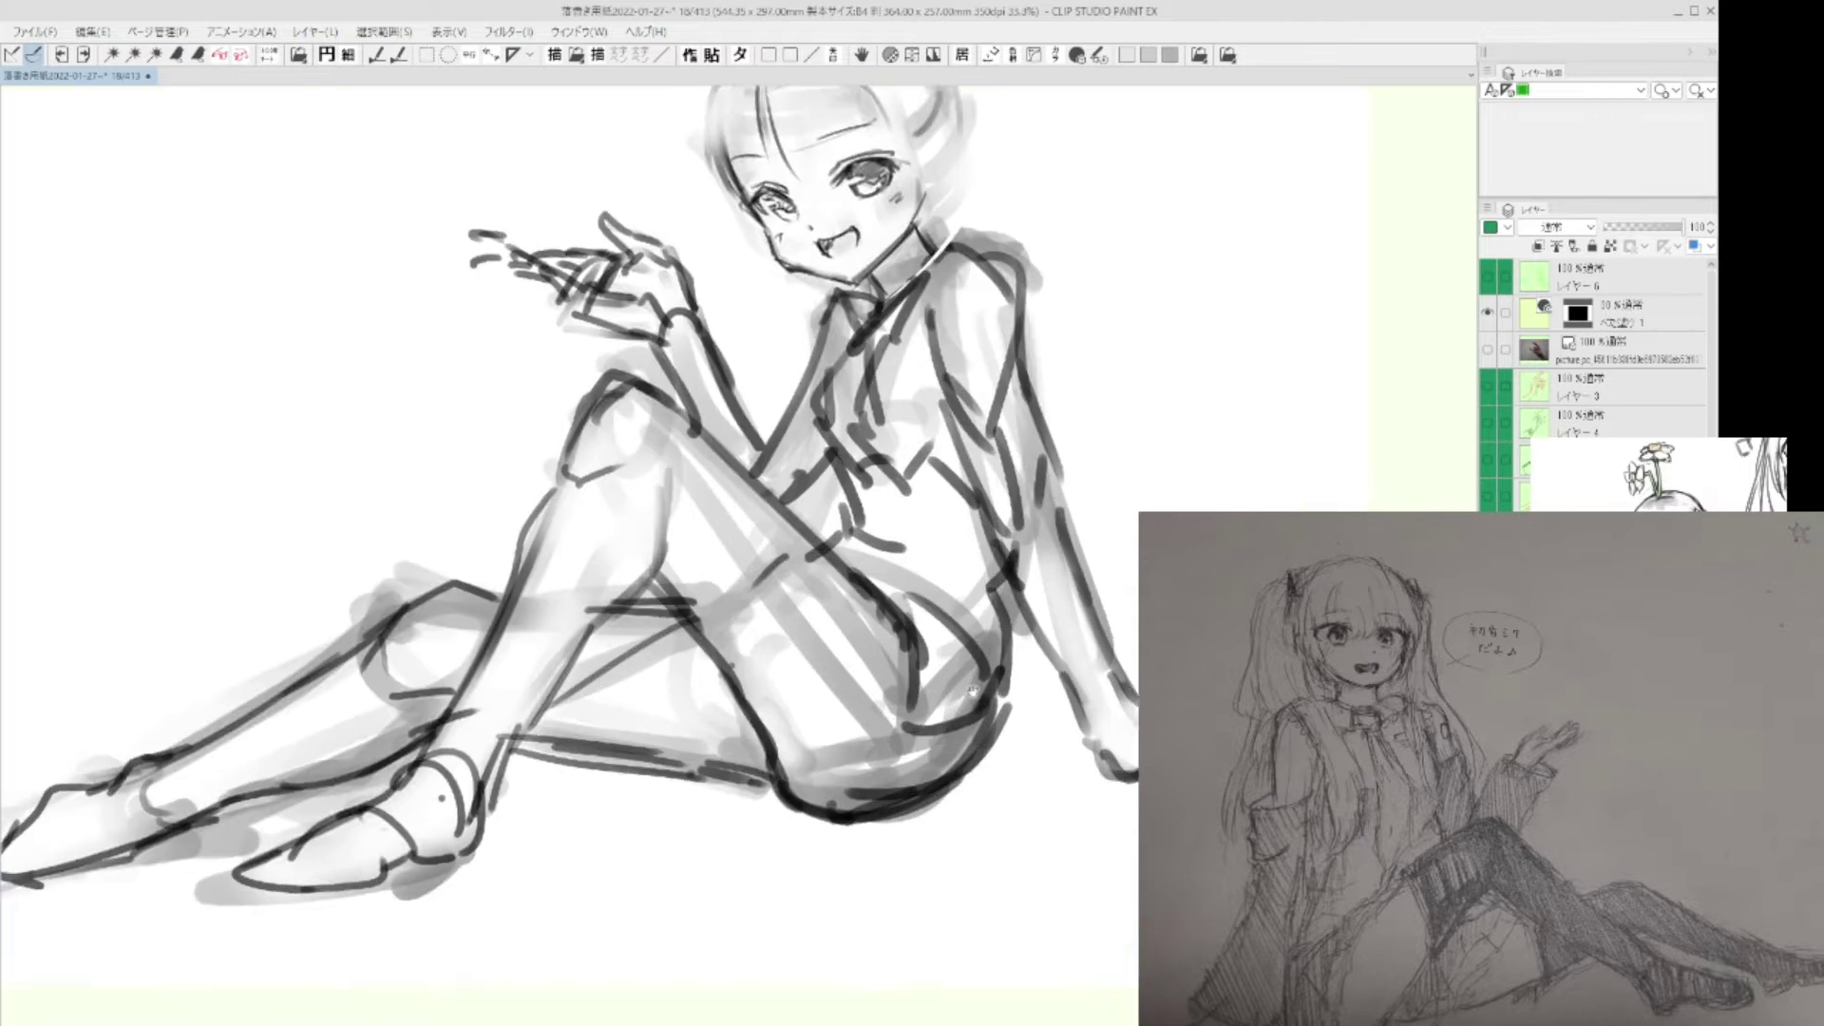
{"action": "mouse_move", "coordinate": [788, 540]}
{"action": "left_mouse_down"}
{"action": "mouse_move", "coordinate": [706, 803]}
{"action": "mouse_move", "coordinate": [999, 694]}
{"action": "mouse_move", "coordinate": [739, 556]}
{"action": "left_mouse_up"}
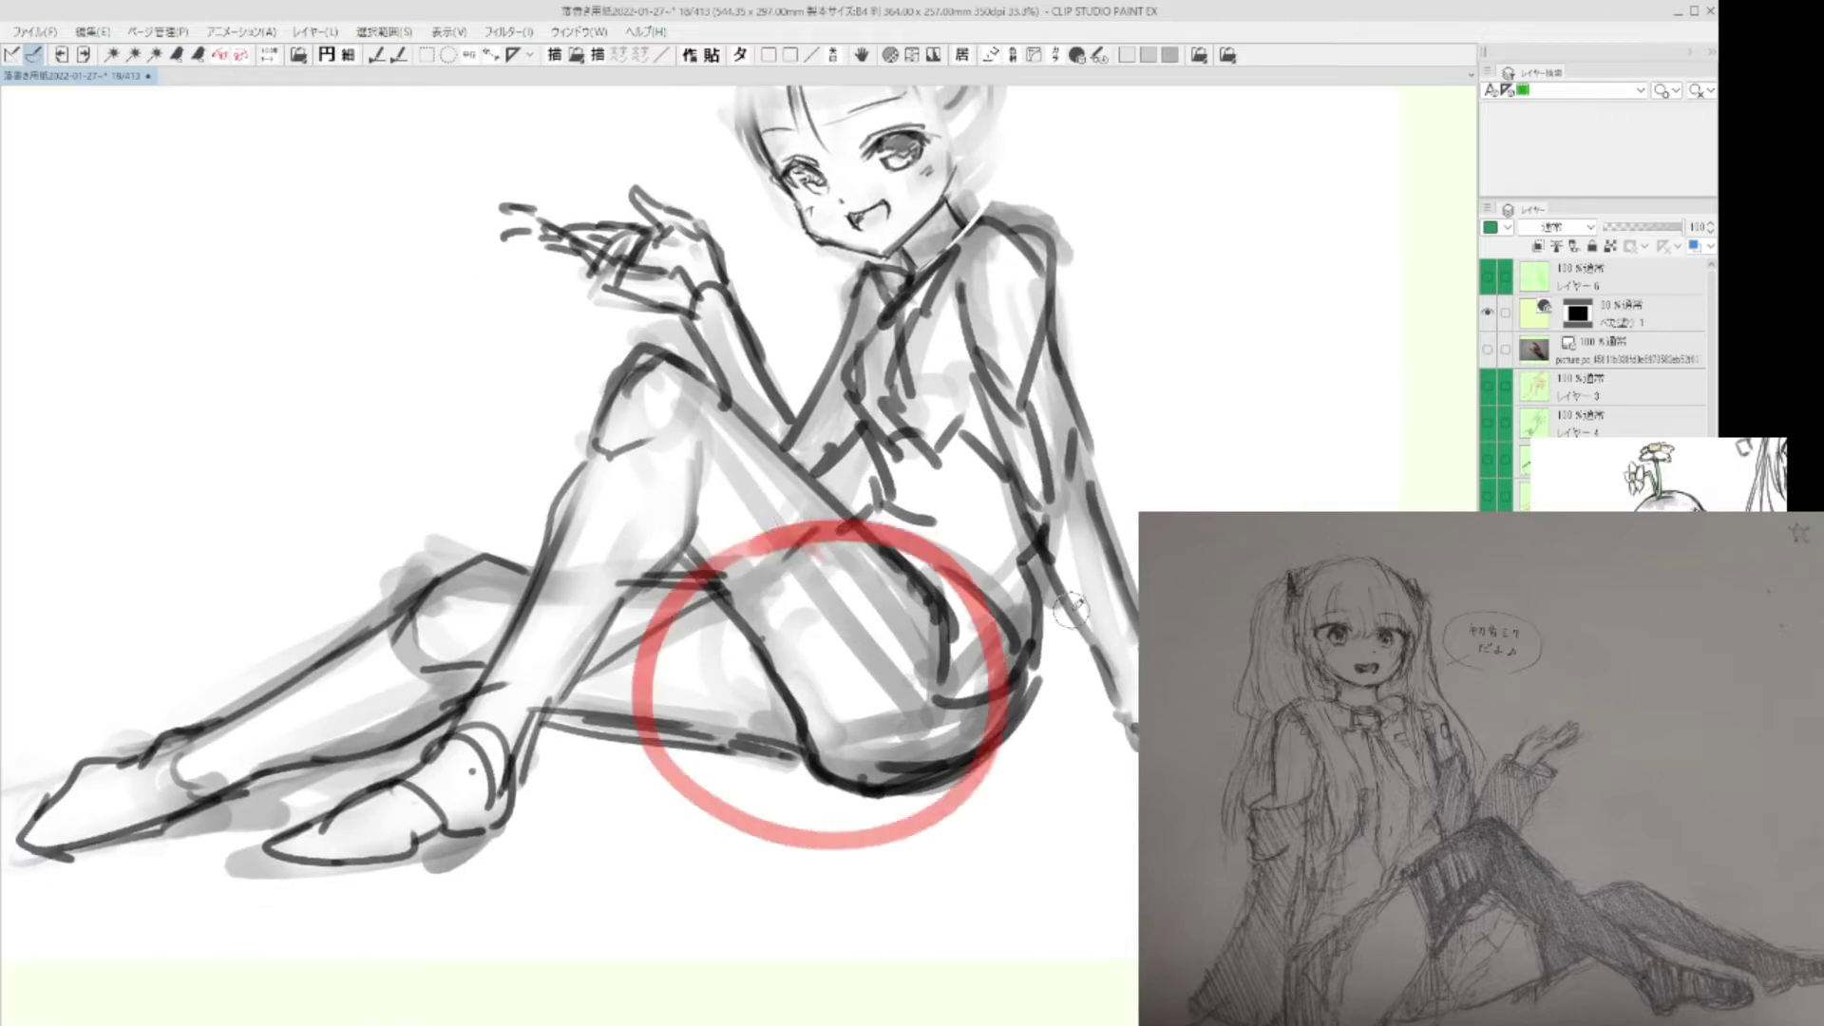
{"action": "key", "text": "ctrl+z"}
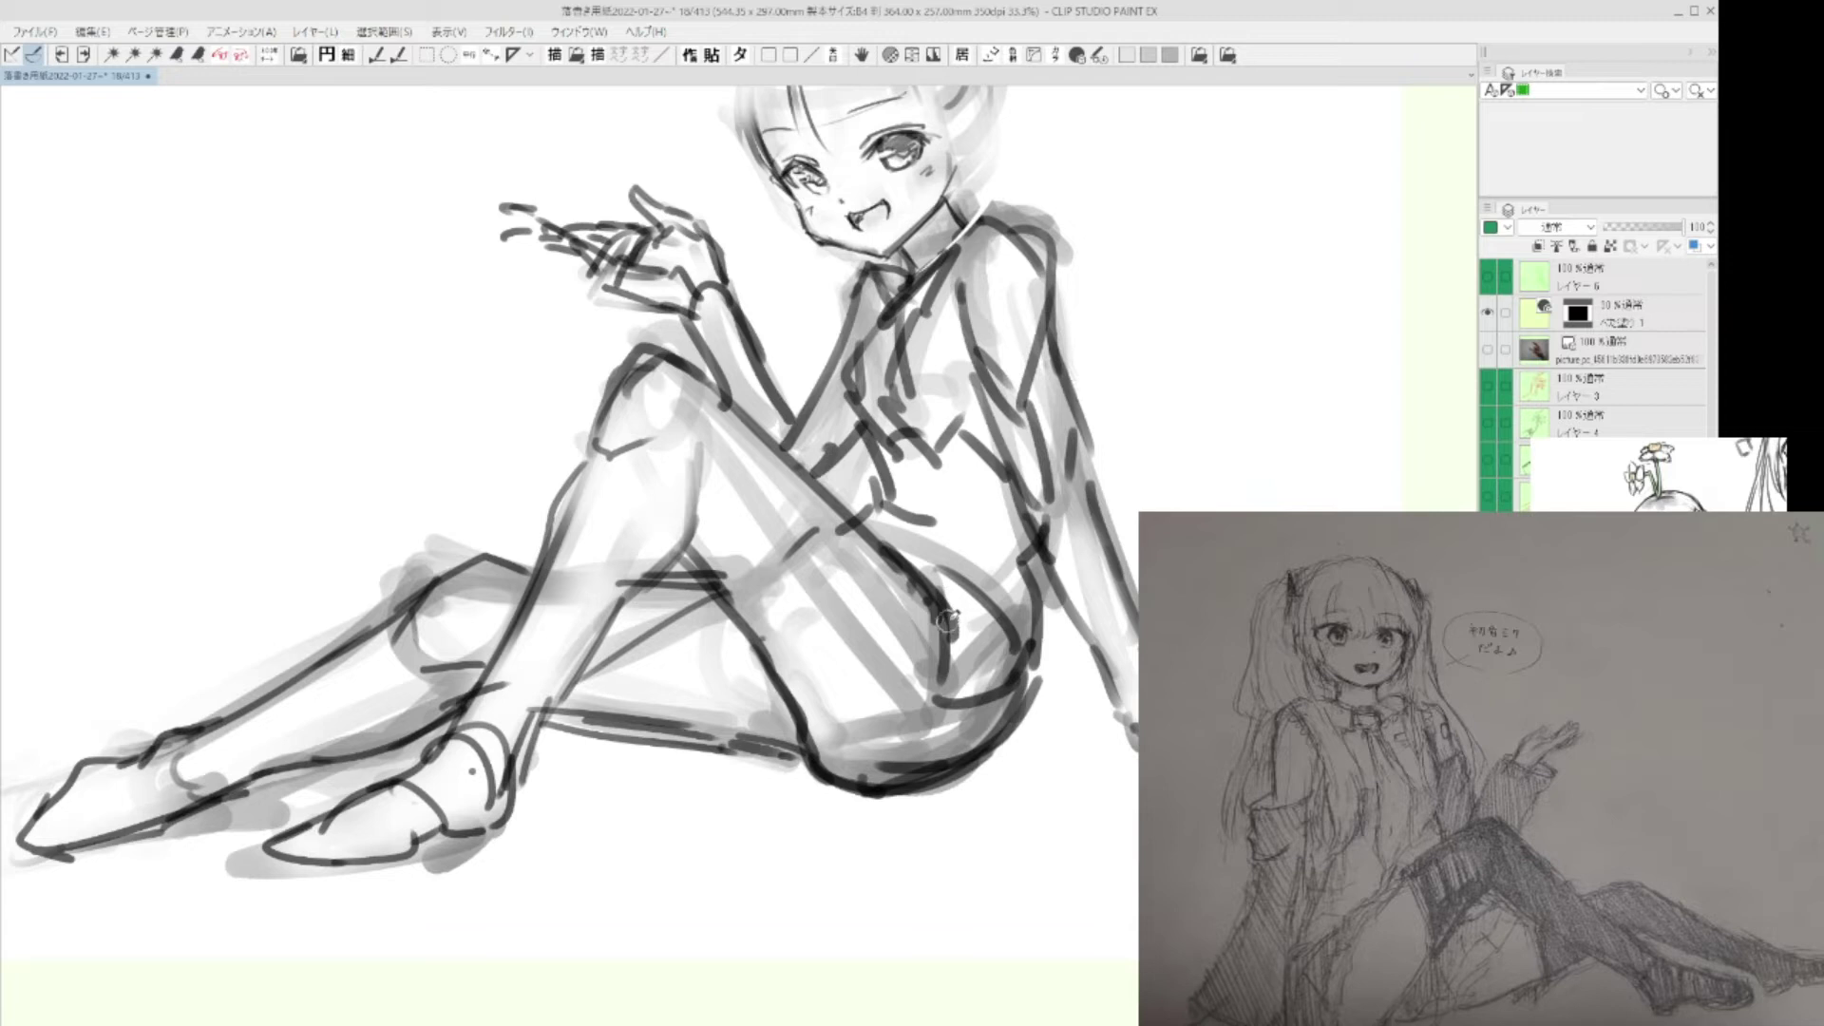
Trace the hip crease, the outer hip curve and the far thigh's lower edge in red.
{"action": "left_click_drag", "start_coordinate": [926, 587], "coordinate": [953, 657]}
{"action": "left_click_drag", "start_coordinate": [1033, 542], "coordinate": [988, 755]}
{"action": "mouse_move", "coordinate": [693, 539]}
{"action": "left_mouse_down"}
{"action": "mouse_move", "coordinate": [789, 715]}
{"action": "mouse_move", "coordinate": [803, 709]}
{"action": "mouse_move", "coordinate": [796, 730]}
{"action": "mouse_move", "coordinate": [782, 690]}
{"action": "mouse_move", "coordinate": [798, 744]}
{"action": "mouse_move", "coordinate": [809, 733]}
{"action": "mouse_move", "coordinate": [809, 755]}
{"action": "mouse_move", "coordinate": [848, 768]}
{"action": "mouse_move", "coordinate": [822, 763]}
{"action": "mouse_move", "coordinate": [961, 751]}
{"action": "mouse_move", "coordinate": [1012, 717]}
{"action": "left_mouse_up"}
{"action": "key", "text": "ctrl+z"}
{"action": "left_click_drag", "start_coordinate": [566, 707], "coordinate": [803, 743]}
Circle the junction between the hip and the far thigh in red, and undo the circle.
{"action": "scroll", "coordinate": [831, 776], "scroll_direction": "up", "scroll_amount": 1}
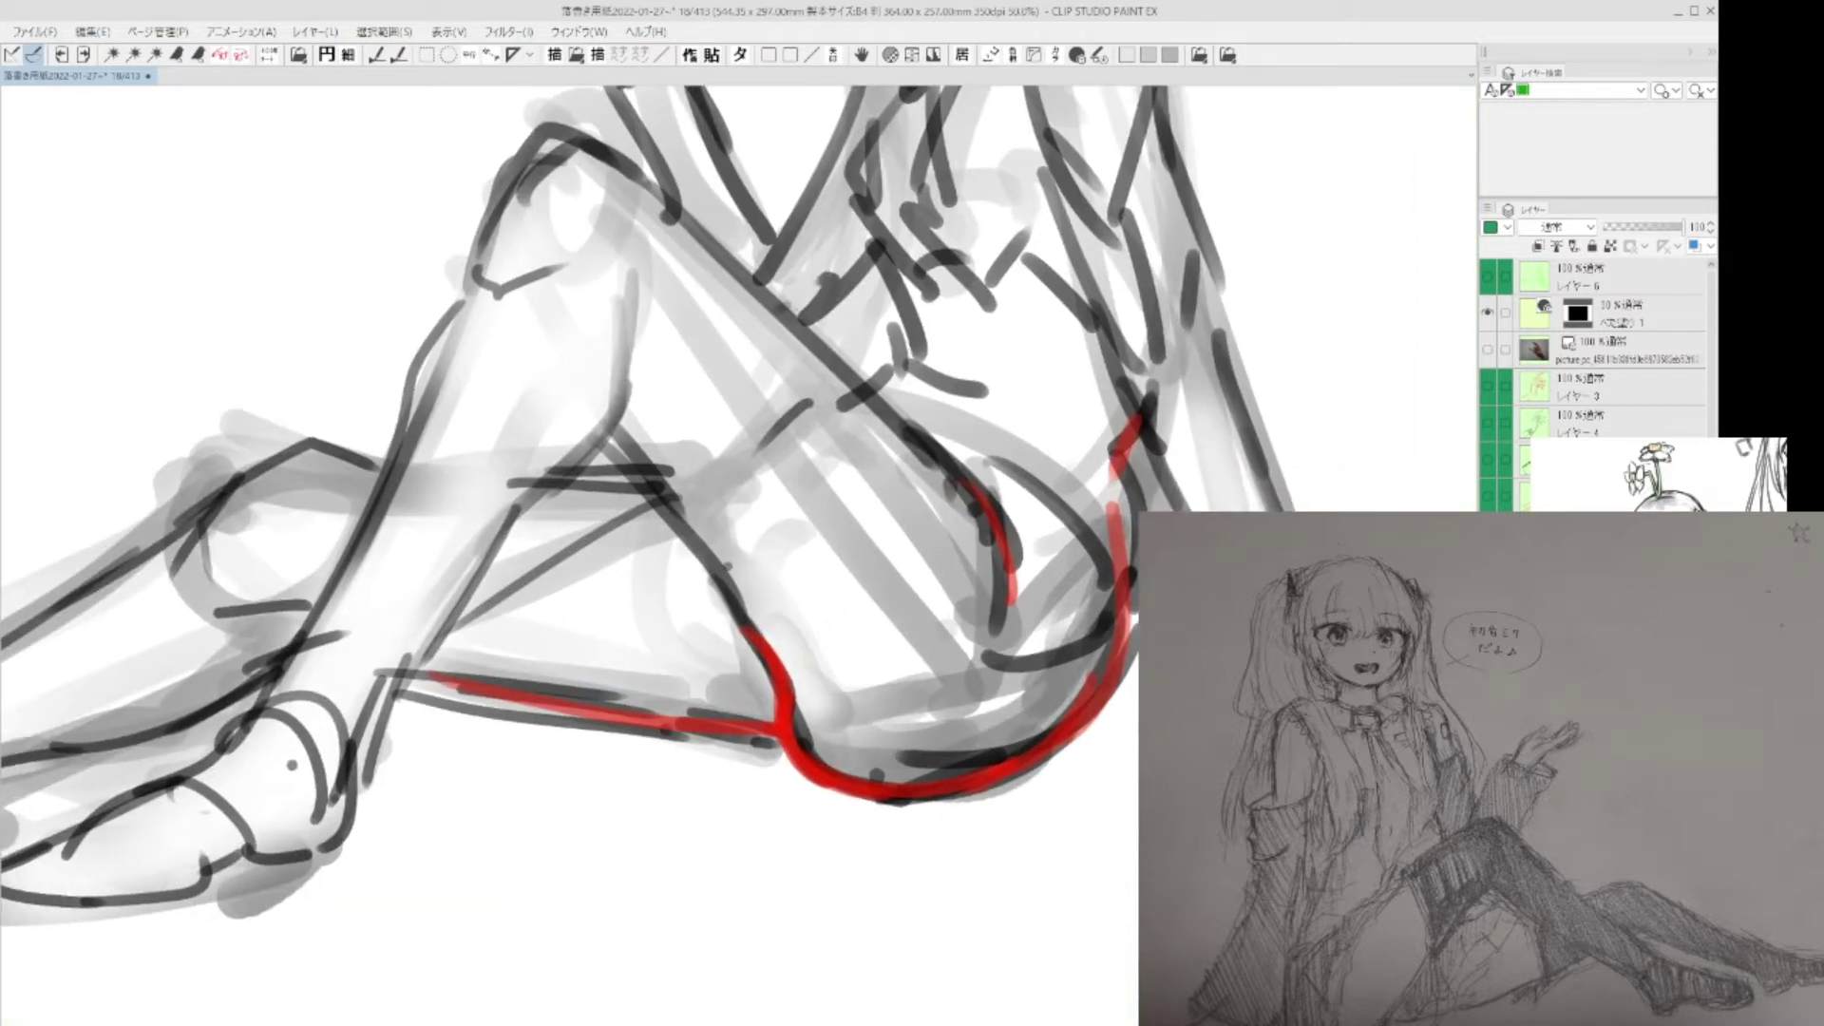
{"action": "mouse_move", "coordinate": [834, 803]}
{"action": "left_mouse_down"}
{"action": "mouse_move", "coordinate": [893, 815]}
{"action": "mouse_move", "coordinate": [752, 806]}
{"action": "mouse_move", "coordinate": [879, 663]}
{"action": "mouse_move", "coordinate": [915, 708]}
{"action": "mouse_move", "coordinate": [722, 818]}
{"action": "mouse_move", "coordinate": [884, 838]}
{"action": "left_mouse_up"}
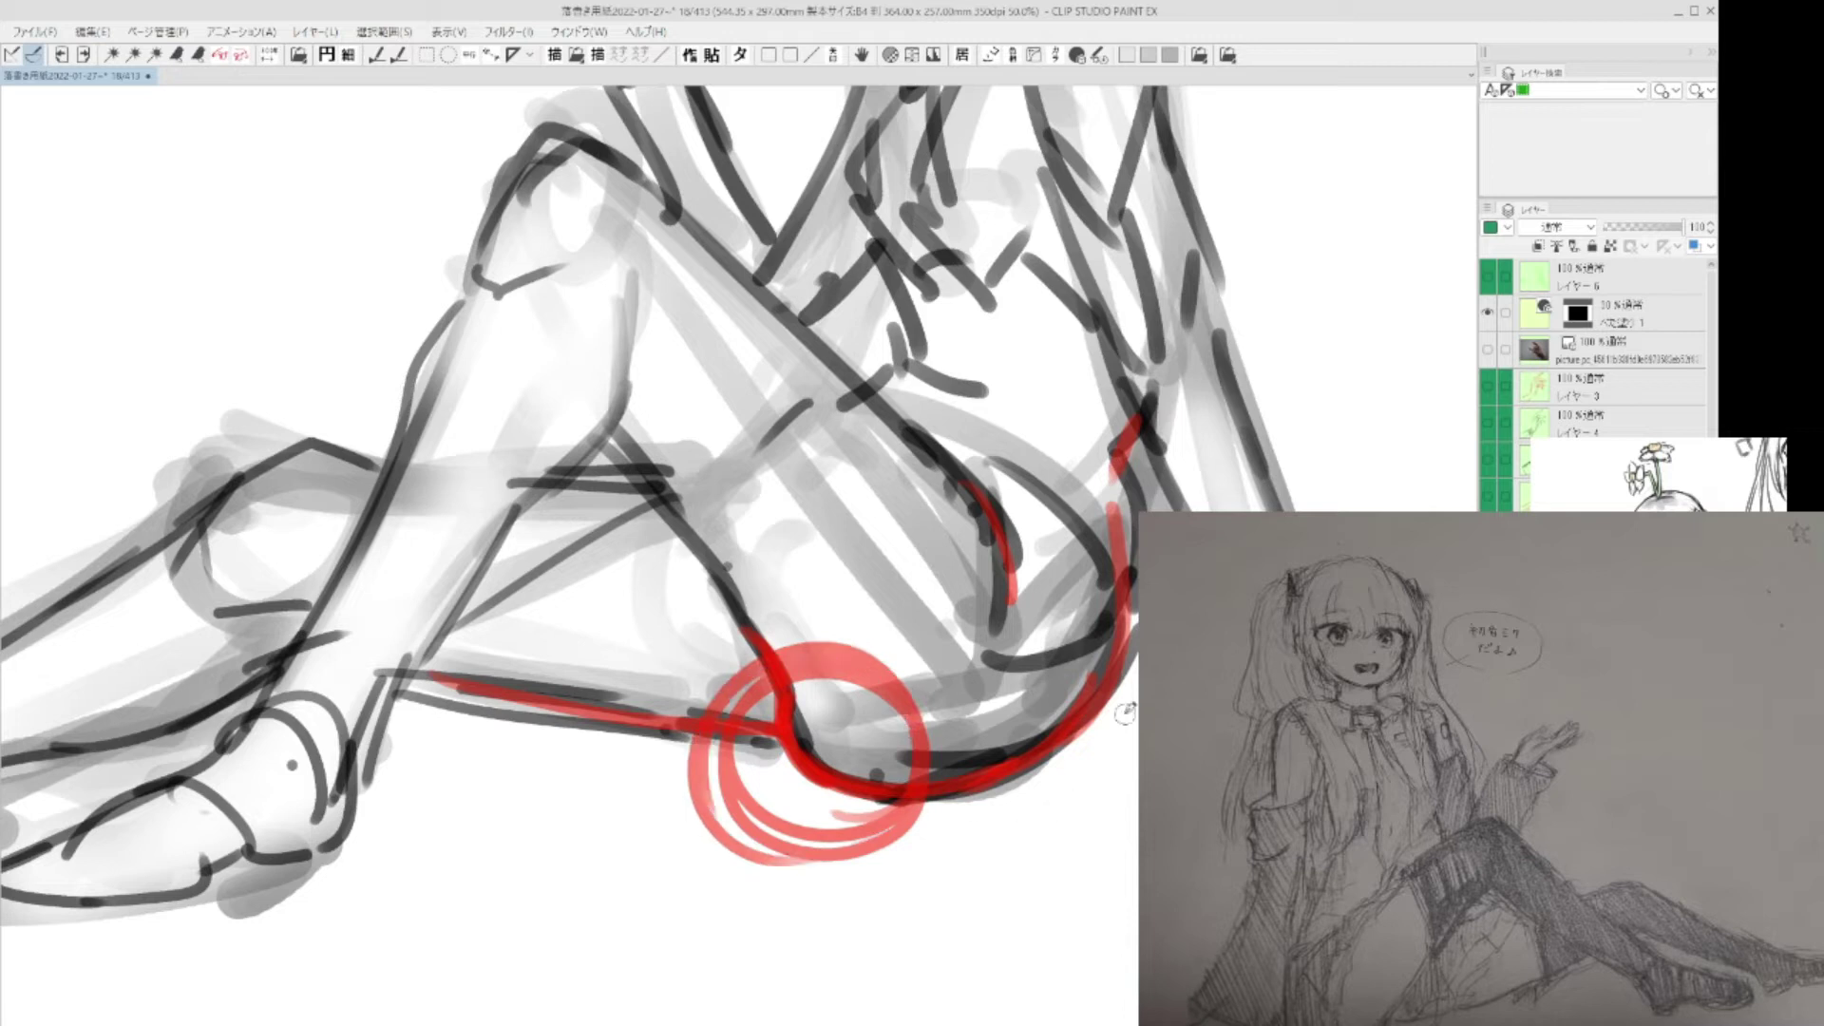
{"action": "left_click_drag", "start_coordinate": [1068, 833], "coordinate": [1062, 816]}
{"action": "key", "text": "ctrl+z"}
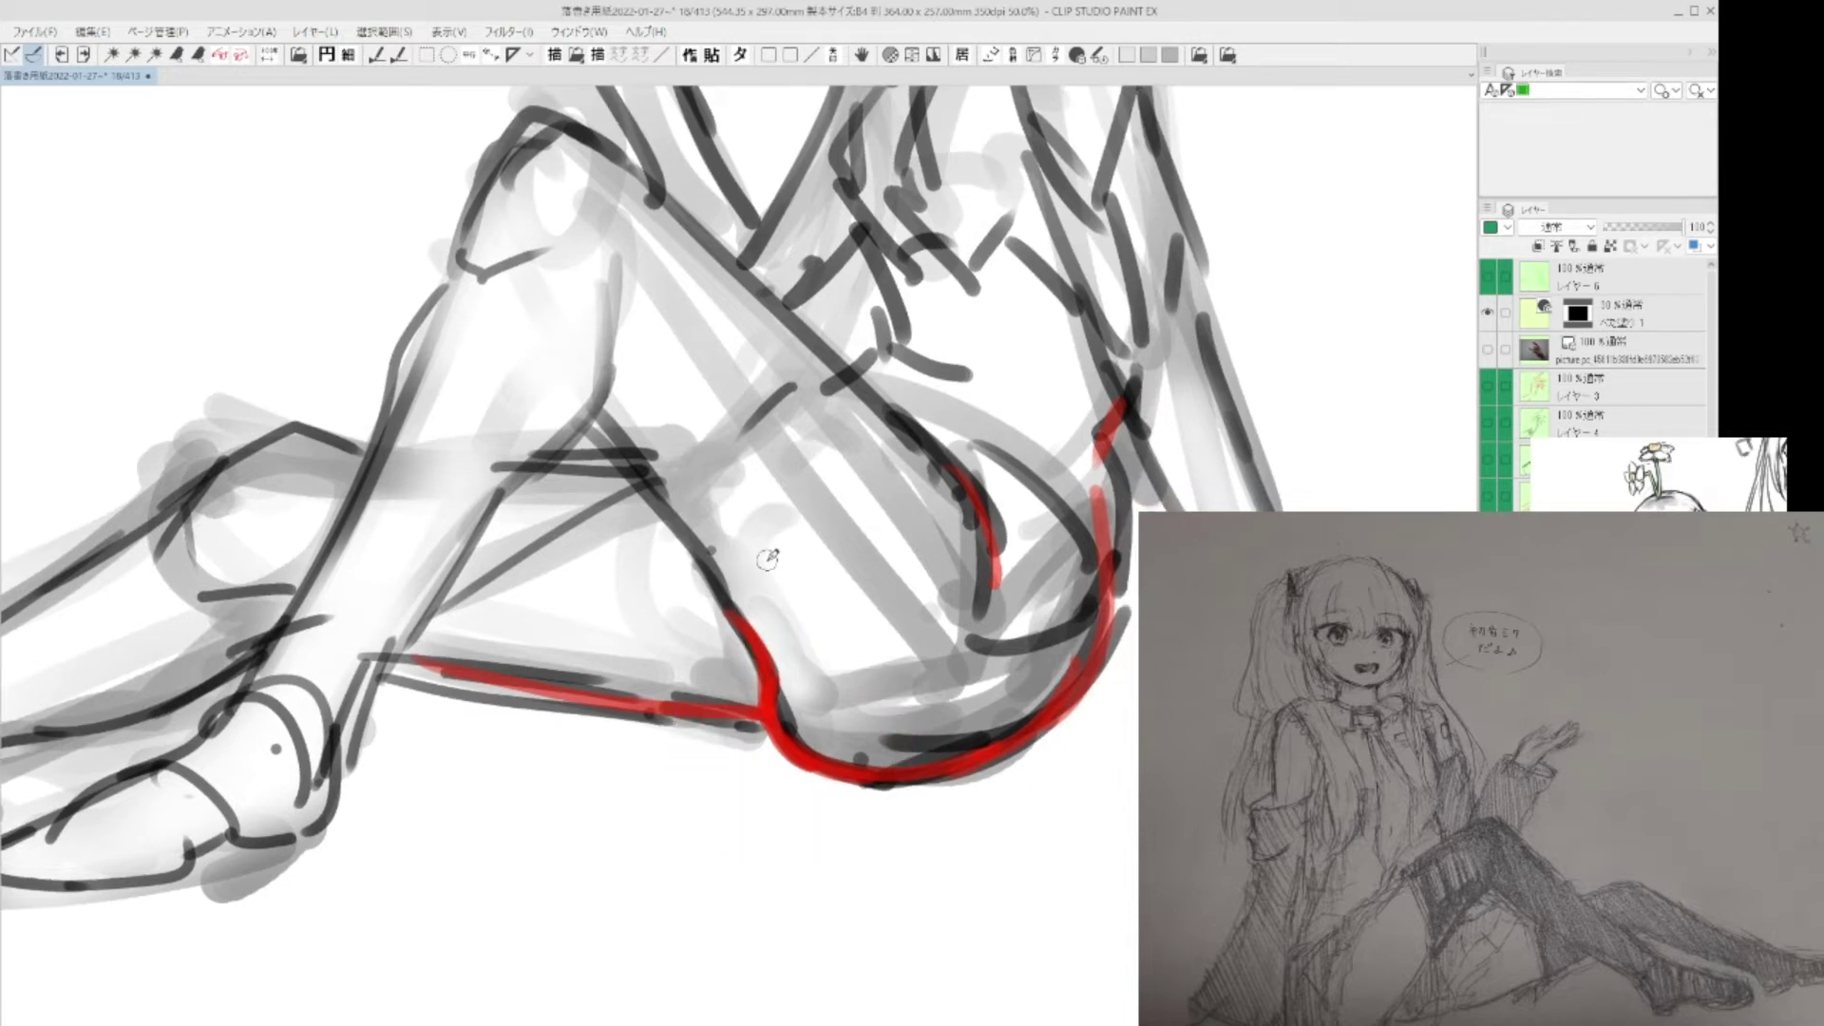
{"action": "left_click_drag", "start_coordinate": [724, 605], "coordinate": [803, 678]}
{"action": "key", "text": "ctrl+z"}
{"action": "left_click_drag", "start_coordinate": [671, 359], "coordinate": [870, 589]}
{"action": "key", "text": "ctrl+z"}
{"action": "left_click_drag", "start_coordinate": [615, 435], "coordinate": [722, 618]}
{"action": "key", "text": "ctrl+z"}
Outline the raised thigh's underside and the rounded lower hip in green.
{"action": "left_click_drag", "start_coordinate": [644, 471], "coordinate": [774, 657]}
{"action": "left_click_drag", "start_coordinate": [775, 673], "coordinate": [920, 654]}
{"action": "left_click_drag", "start_coordinate": [927, 464], "coordinate": [900, 668]}
{"action": "left_click_drag", "start_coordinate": [777, 692], "coordinate": [869, 686]}
{"action": "mouse_move", "coordinate": [957, 504]}
{"action": "left_mouse_down"}
{"action": "mouse_move", "coordinate": [781, 680]}
{"action": "mouse_move", "coordinate": [816, 764]}
{"action": "left_mouse_up"}
{"action": "key", "text": "ctrl+z"}
{"action": "mouse_move", "coordinate": [756, 646]}
{"action": "left_mouse_down"}
{"action": "mouse_move", "coordinate": [779, 733]}
{"action": "mouse_move", "coordinate": [775, 718]}
{"action": "left_mouse_up"}
{"action": "mouse_move", "coordinate": [771, 713]}
{"action": "left_mouse_down"}
{"action": "mouse_move", "coordinate": [864, 768]}
{"action": "mouse_move", "coordinate": [1017, 728]}
{"action": "left_mouse_up"}
{"action": "mouse_move", "coordinate": [801, 670]}
{"action": "left_mouse_down"}
{"action": "mouse_move", "coordinate": [819, 708]}
{"action": "mouse_move", "coordinate": [875, 691]}
{"action": "mouse_move", "coordinate": [823, 696]}
{"action": "left_mouse_up"}
Shade the rounded base of the raised thigh with overlapping green strokes.
{"action": "mouse_move", "coordinate": [787, 635]}
{"action": "left_mouse_down"}
{"action": "mouse_move", "coordinate": [807, 695]}
{"action": "mouse_move", "coordinate": [783, 738]}
{"action": "mouse_move", "coordinate": [893, 774]}
{"action": "mouse_move", "coordinate": [960, 763]}
{"action": "left_mouse_up"}
{"action": "left_click_drag", "start_coordinate": [798, 709], "coordinate": [876, 752]}
{"action": "mouse_move", "coordinate": [759, 652]}
{"action": "left_mouse_down"}
{"action": "mouse_move", "coordinate": [800, 760]}
{"action": "mouse_move", "coordinate": [822, 768]}
{"action": "left_mouse_up"}
{"action": "mouse_move", "coordinate": [767, 678]}
{"action": "left_mouse_down"}
{"action": "mouse_move", "coordinate": [814, 761]}
{"action": "mouse_move", "coordinate": [862, 772]}
{"action": "mouse_move", "coordinate": [821, 739]}
{"action": "left_mouse_up"}
{"action": "left_click_drag", "start_coordinate": [768, 671], "coordinate": [811, 767]}
{"action": "mouse_move", "coordinate": [760, 666]}
{"action": "left_mouse_down"}
{"action": "mouse_move", "coordinate": [946, 678]}
{"action": "mouse_move", "coordinate": [972, 646]}
{"action": "mouse_move", "coordinate": [906, 758]}
{"action": "mouse_move", "coordinate": [791, 746]}
{"action": "mouse_move", "coordinate": [830, 733]}
{"action": "mouse_move", "coordinate": [770, 705]}
{"action": "mouse_move", "coordinate": [850, 733]}
{"action": "mouse_move", "coordinate": [936, 717]}
{"action": "mouse_move", "coordinate": [941, 651]}
{"action": "left_mouse_up"}
{"action": "left_click_drag", "start_coordinate": [789, 713], "coordinate": [950, 665]}
{"action": "left_click_drag", "start_coordinate": [912, 760], "coordinate": [945, 660]}
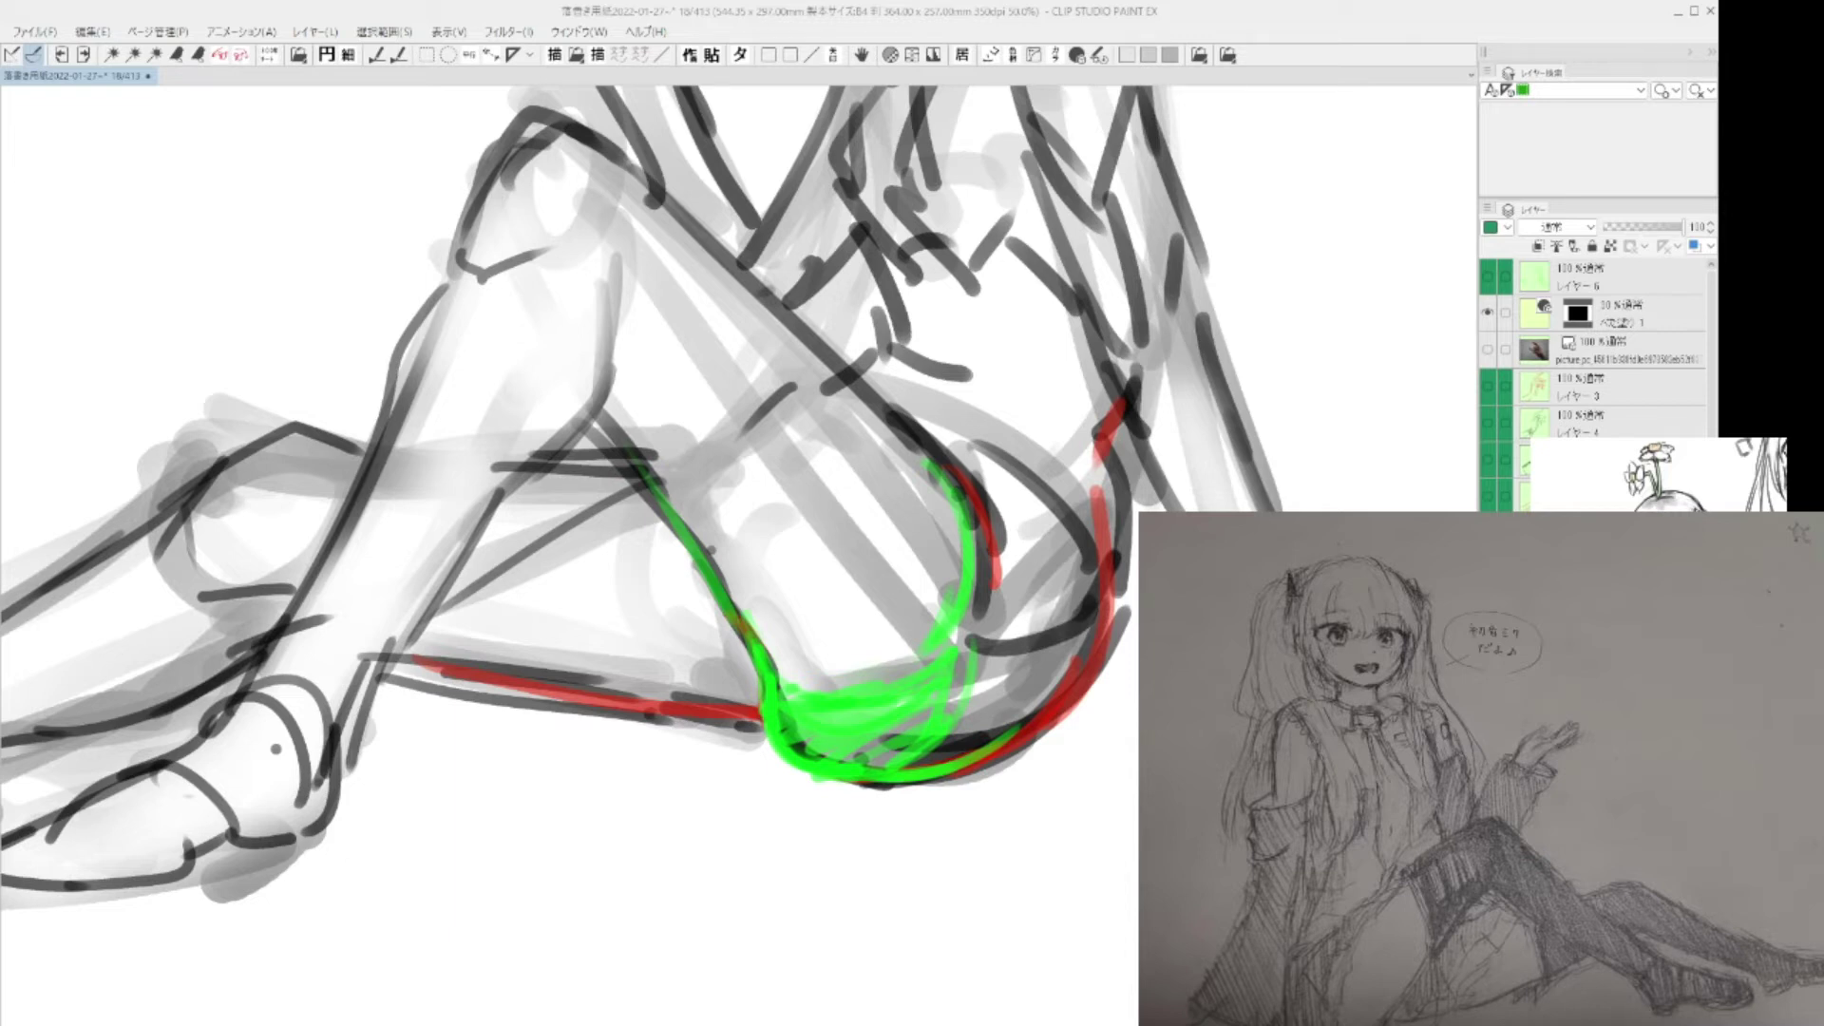
Shade the chest and the underside of the hip with red strokes.
{"action": "left_click_drag", "start_coordinate": [1049, 483], "coordinate": [971, 768]}
{"action": "left_click_drag", "start_coordinate": [867, 357], "coordinate": [920, 518]}
{"action": "left_click_drag", "start_coordinate": [903, 361], "coordinate": [926, 511]}
{"action": "mouse_move", "coordinate": [834, 361]}
{"action": "left_mouse_down"}
{"action": "mouse_move", "coordinate": [760, 494]}
{"action": "mouse_move", "coordinate": [812, 544]}
{"action": "left_mouse_up"}
{"action": "left_click_drag", "start_coordinate": [898, 359], "coordinate": [840, 518]}
{"action": "mouse_move", "coordinate": [903, 423]}
{"action": "left_mouse_down"}
{"action": "mouse_move", "coordinate": [819, 425]}
{"action": "mouse_move", "coordinate": [774, 532]}
{"action": "left_mouse_up"}
{"action": "mouse_move", "coordinate": [836, 489]}
{"action": "left_mouse_down"}
{"action": "mouse_move", "coordinate": [808, 544]}
{"action": "mouse_move", "coordinate": [922, 494]}
{"action": "mouse_move", "coordinate": [953, 382]}
{"action": "left_mouse_up"}
{"action": "mouse_move", "coordinate": [746, 791]}
{"action": "left_mouse_down"}
{"action": "mouse_move", "coordinate": [889, 791]}
{"action": "mouse_move", "coordinate": [787, 892]}
{"action": "mouse_move", "coordinate": [874, 848]}
{"action": "left_mouse_up"}
{"action": "left_click_drag", "start_coordinate": [979, 759], "coordinate": [996, 649]}
{"action": "left_click_drag", "start_coordinate": [760, 682], "coordinate": [842, 779]}
Sketch a small red diagram of the hips and upper thighs in the blank area beside the figure.
{"action": "scroll", "coordinate": [833, 703], "scroll_direction": "down", "scroll_amount": 2}
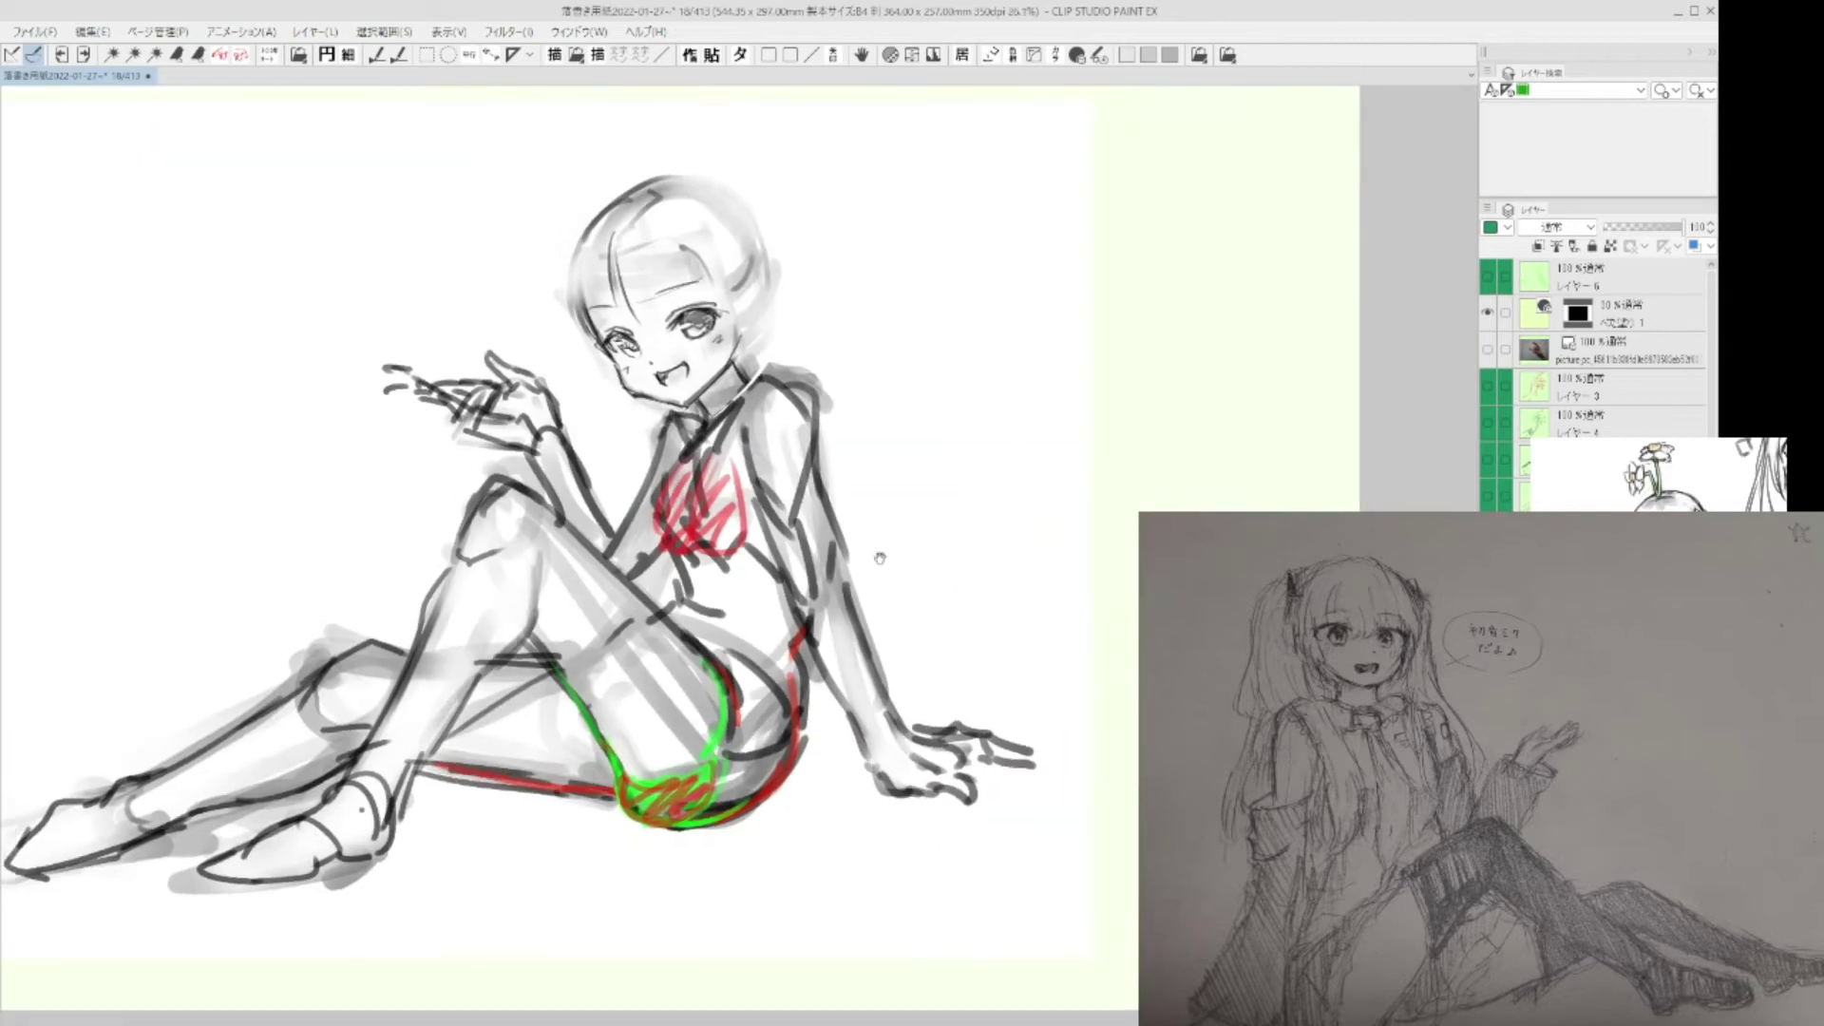
{"action": "left_click_drag", "start_coordinate": [949, 523], "coordinate": [917, 608]}
{"action": "scroll", "coordinate": [875, 392], "scroll_direction": "up", "scroll_amount": 1}
{"action": "mouse_move", "coordinate": [836, 383]}
{"action": "left_mouse_down"}
{"action": "mouse_move", "coordinate": [944, 383]}
{"action": "mouse_move", "coordinate": [934, 504]}
{"action": "mouse_move", "coordinate": [833, 551]}
{"action": "left_mouse_up"}
{"action": "mouse_move", "coordinate": [924, 394]}
{"action": "left_mouse_down"}
{"action": "mouse_move", "coordinate": [860, 542]}
{"action": "mouse_move", "coordinate": [948, 441]}
{"action": "mouse_move", "coordinate": [928, 481]}
{"action": "mouse_move", "coordinate": [922, 394]}
{"action": "mouse_move", "coordinate": [853, 522]}
{"action": "left_mouse_up"}
{"action": "left_click_drag", "start_coordinate": [839, 399], "coordinate": [834, 656]}
{"action": "left_click_drag", "start_coordinate": [941, 494], "coordinate": [905, 650]}
{"action": "mouse_move", "coordinate": [884, 549]}
{"action": "left_mouse_down"}
{"action": "mouse_move", "coordinate": [886, 650]}
{"action": "mouse_move", "coordinate": [914, 637]}
{"action": "left_mouse_up"}
{"action": "mouse_move", "coordinate": [876, 463]}
{"action": "left_mouse_down"}
{"action": "mouse_move", "coordinate": [851, 546]}
{"action": "mouse_move", "coordinate": [863, 639]}
{"action": "left_mouse_up"}
Paint a thick green U-shaped curve over the hip in the small side diagram.
{"action": "mouse_move", "coordinate": [950, 430]}
{"action": "left_mouse_down"}
{"action": "mouse_move", "coordinate": [923, 533]}
{"action": "mouse_move", "coordinate": [953, 459]}
{"action": "mouse_move", "coordinate": [898, 539]}
{"action": "mouse_move", "coordinate": [938, 438]}
{"action": "mouse_move", "coordinate": [874, 537]}
{"action": "left_mouse_up"}
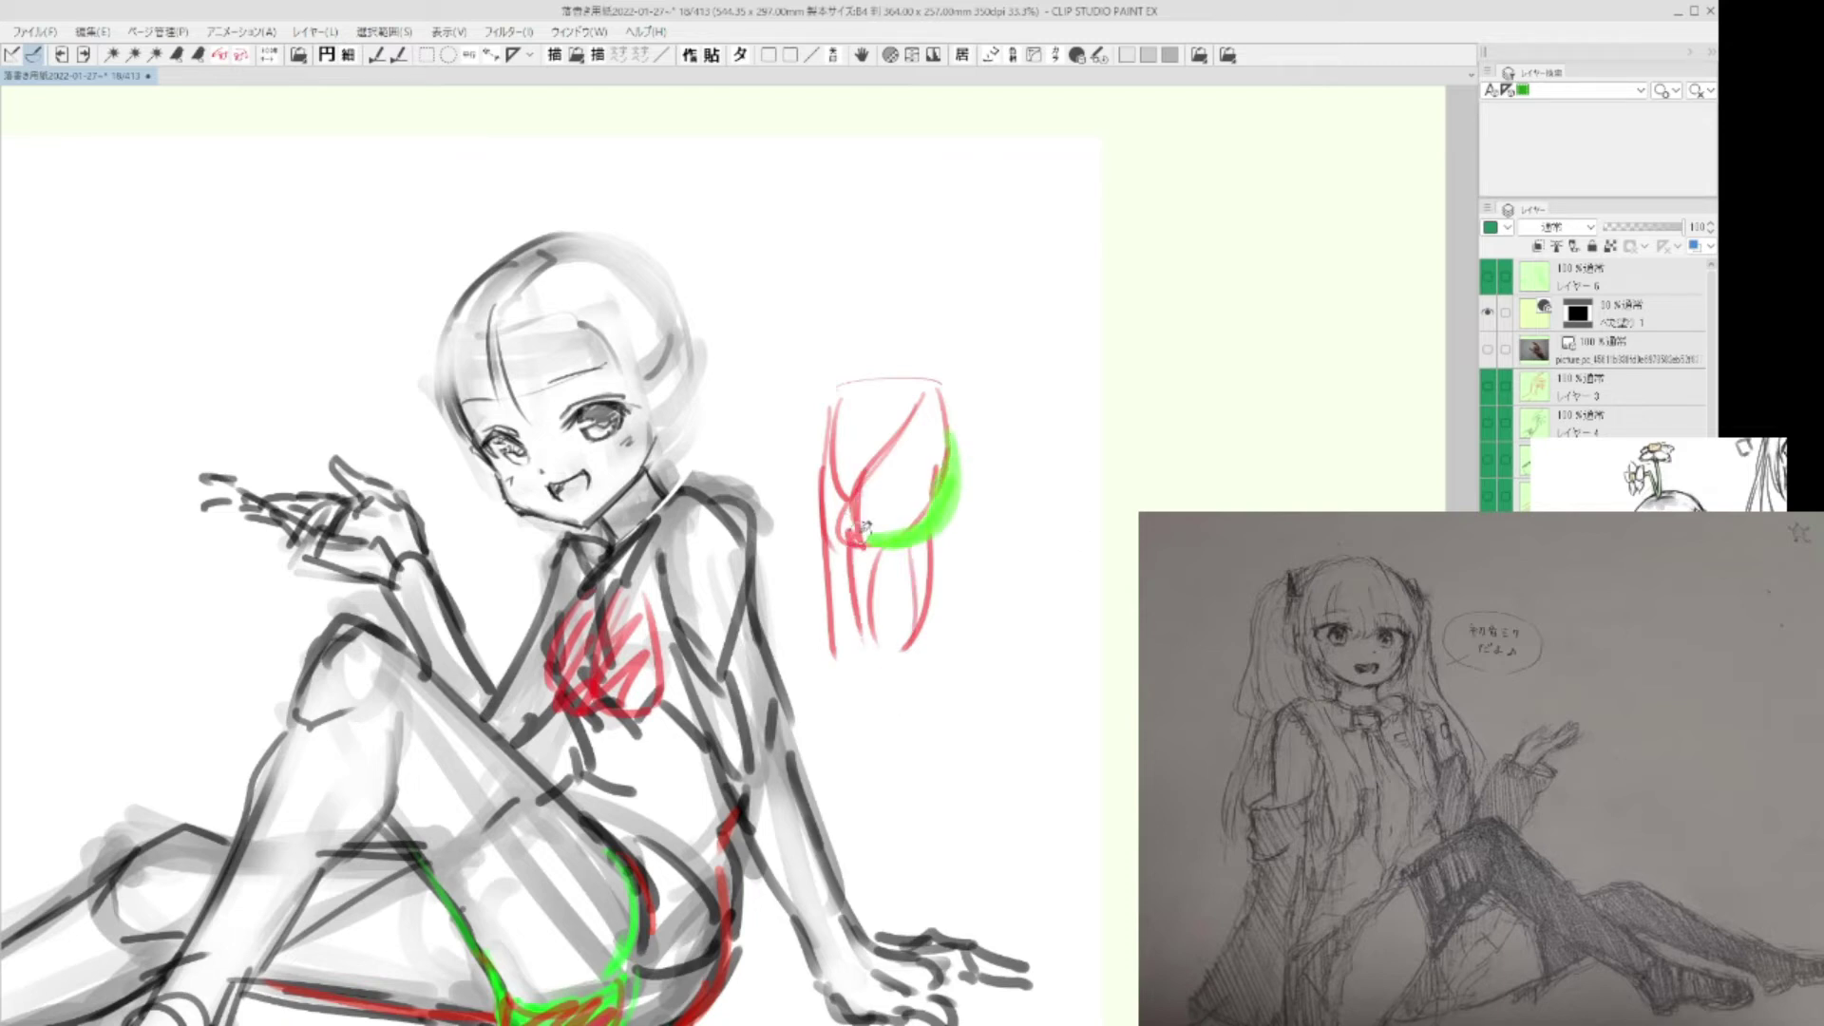
{"action": "mouse_move", "coordinate": [876, 391]}
{"action": "left_mouse_down"}
{"action": "mouse_move", "coordinate": [851, 485]}
{"action": "mouse_move", "coordinate": [879, 539]}
{"action": "left_mouse_up"}
{"action": "left_click_drag", "start_coordinate": [950, 455], "coordinate": [914, 544]}
{"action": "mouse_move", "coordinate": [886, 381]}
{"action": "left_mouse_down"}
{"action": "mouse_move", "coordinate": [926, 383]}
{"action": "mouse_move", "coordinate": [944, 532]}
{"action": "mouse_move", "coordinate": [858, 509]}
{"action": "mouse_move", "coordinate": [928, 539]}
{"action": "mouse_move", "coordinate": [962, 496]}
{"action": "mouse_move", "coordinate": [873, 549]}
{"action": "left_mouse_up"}
Add a green stroke at the figure's lower hip, and clear all the coloured markup.
{"action": "left_click_drag", "start_coordinate": [914, 828], "coordinate": [1190, 467]}
{"action": "mouse_move", "coordinate": [797, 667]}
{"action": "left_mouse_down"}
{"action": "mouse_move", "coordinate": [833, 678]}
{"action": "mouse_move", "coordinate": [790, 665]}
{"action": "mouse_move", "coordinate": [872, 664]}
{"action": "left_mouse_up"}
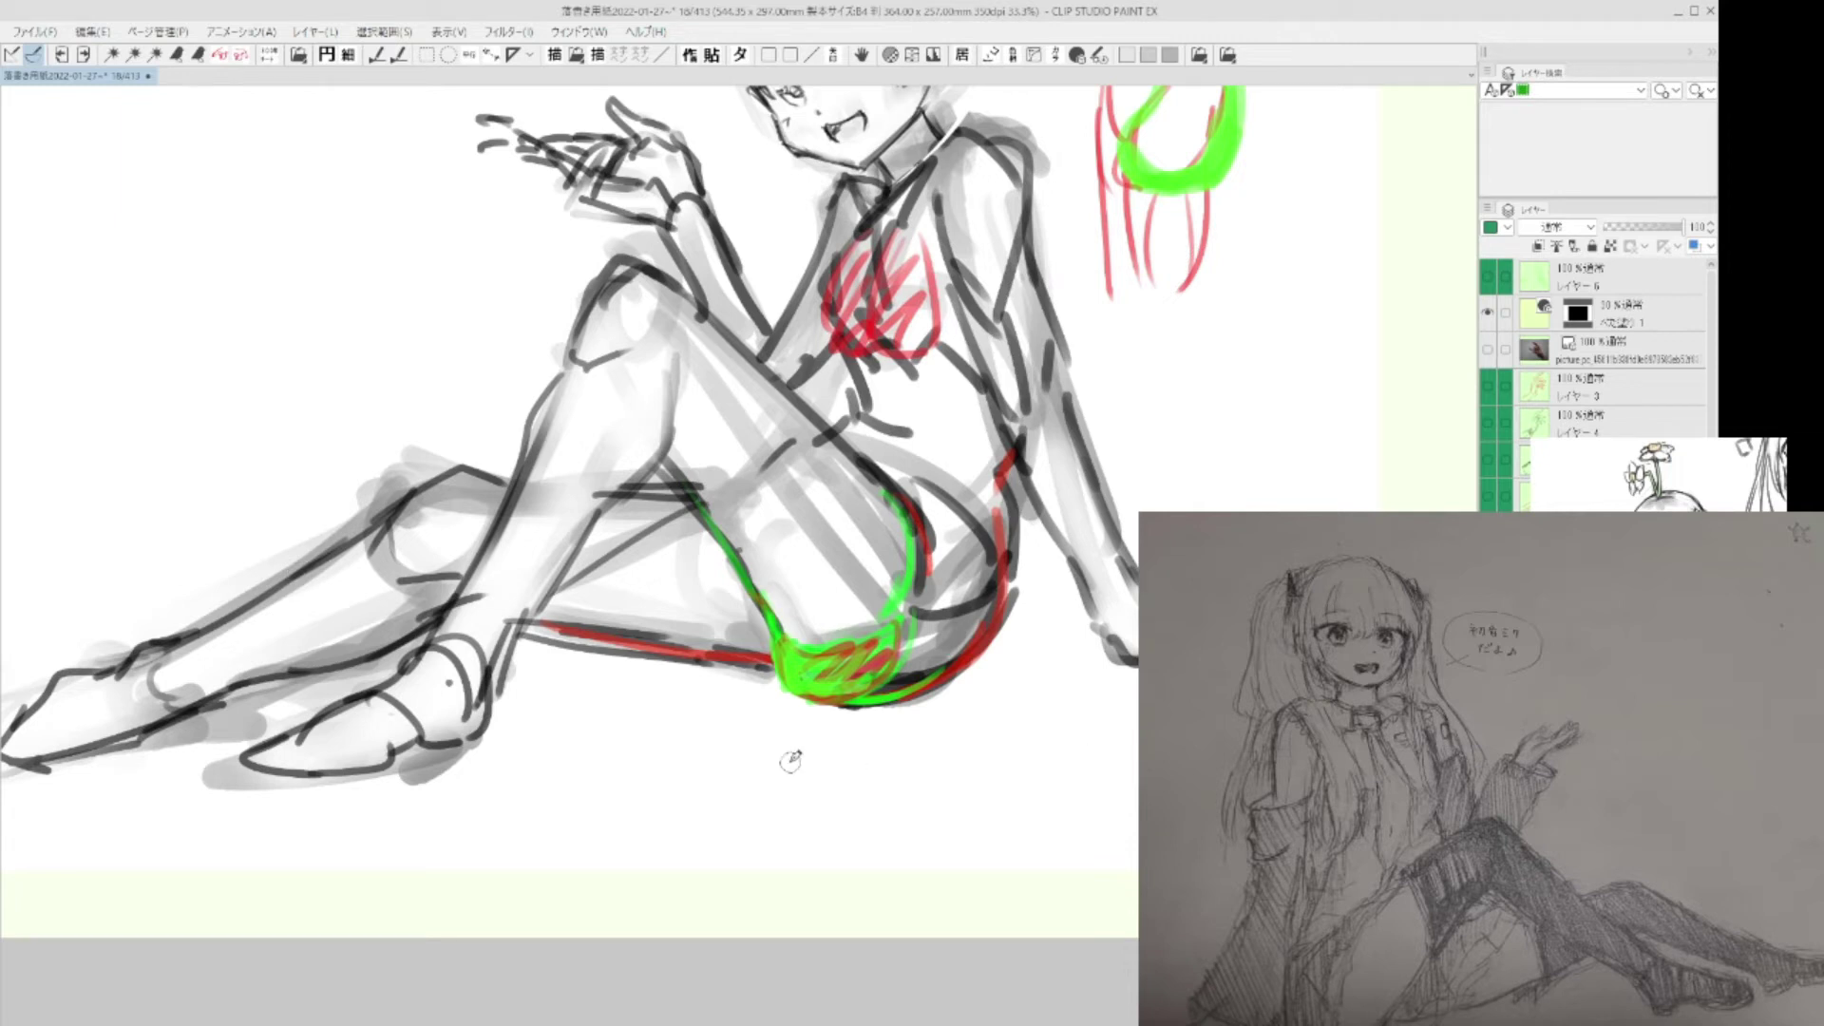
{"action": "mouse_move", "coordinate": [1084, 641]}
{"action": "left_mouse_down"}
{"action": "mouse_move", "coordinate": [1068, 712]}
{"action": "mouse_move", "coordinate": [1046, 675]}
{"action": "mouse_move", "coordinate": [1035, 709]}
{"action": "left_mouse_up"}
{"action": "key", "text": "Delete"}
Show the layer with the red box and stick-figure sketches, and hide it again.
{"action": "scroll", "coordinate": [1013, 686], "scroll_direction": "down", "scroll_amount": 2}
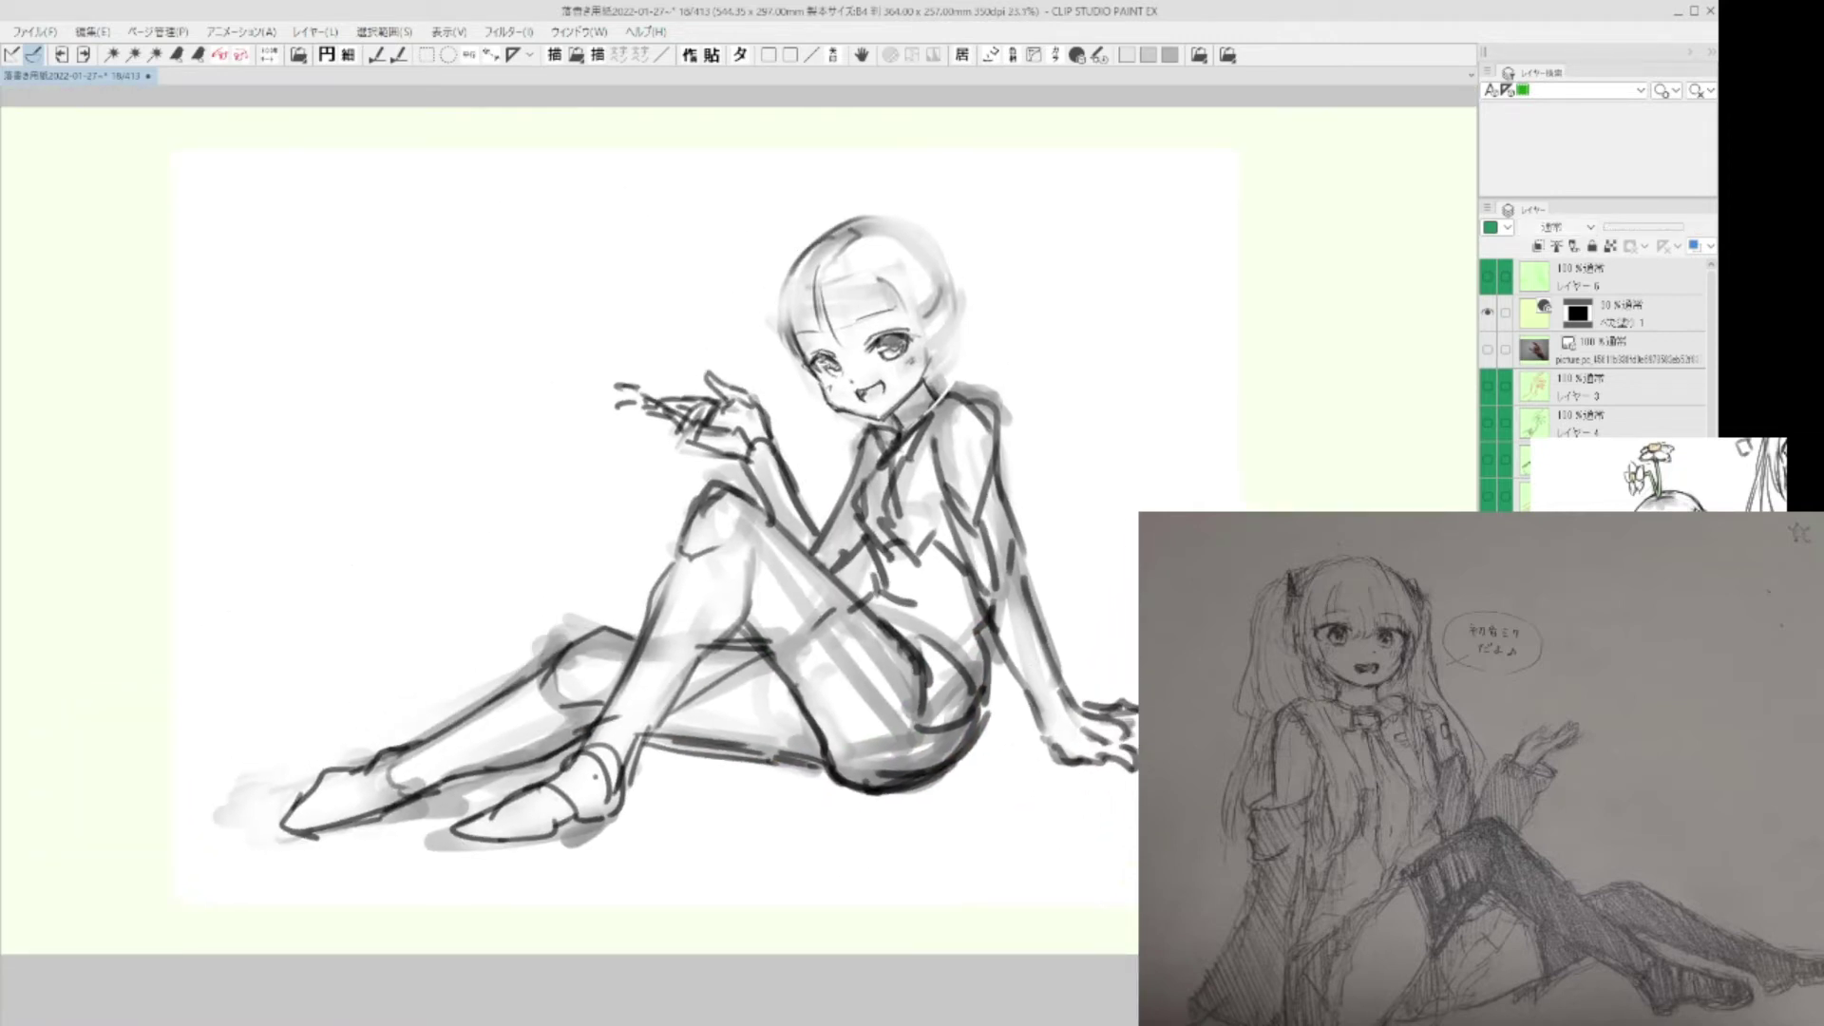
{"action": "left_click_drag", "start_coordinate": [831, 670], "coordinate": [861, 689]}
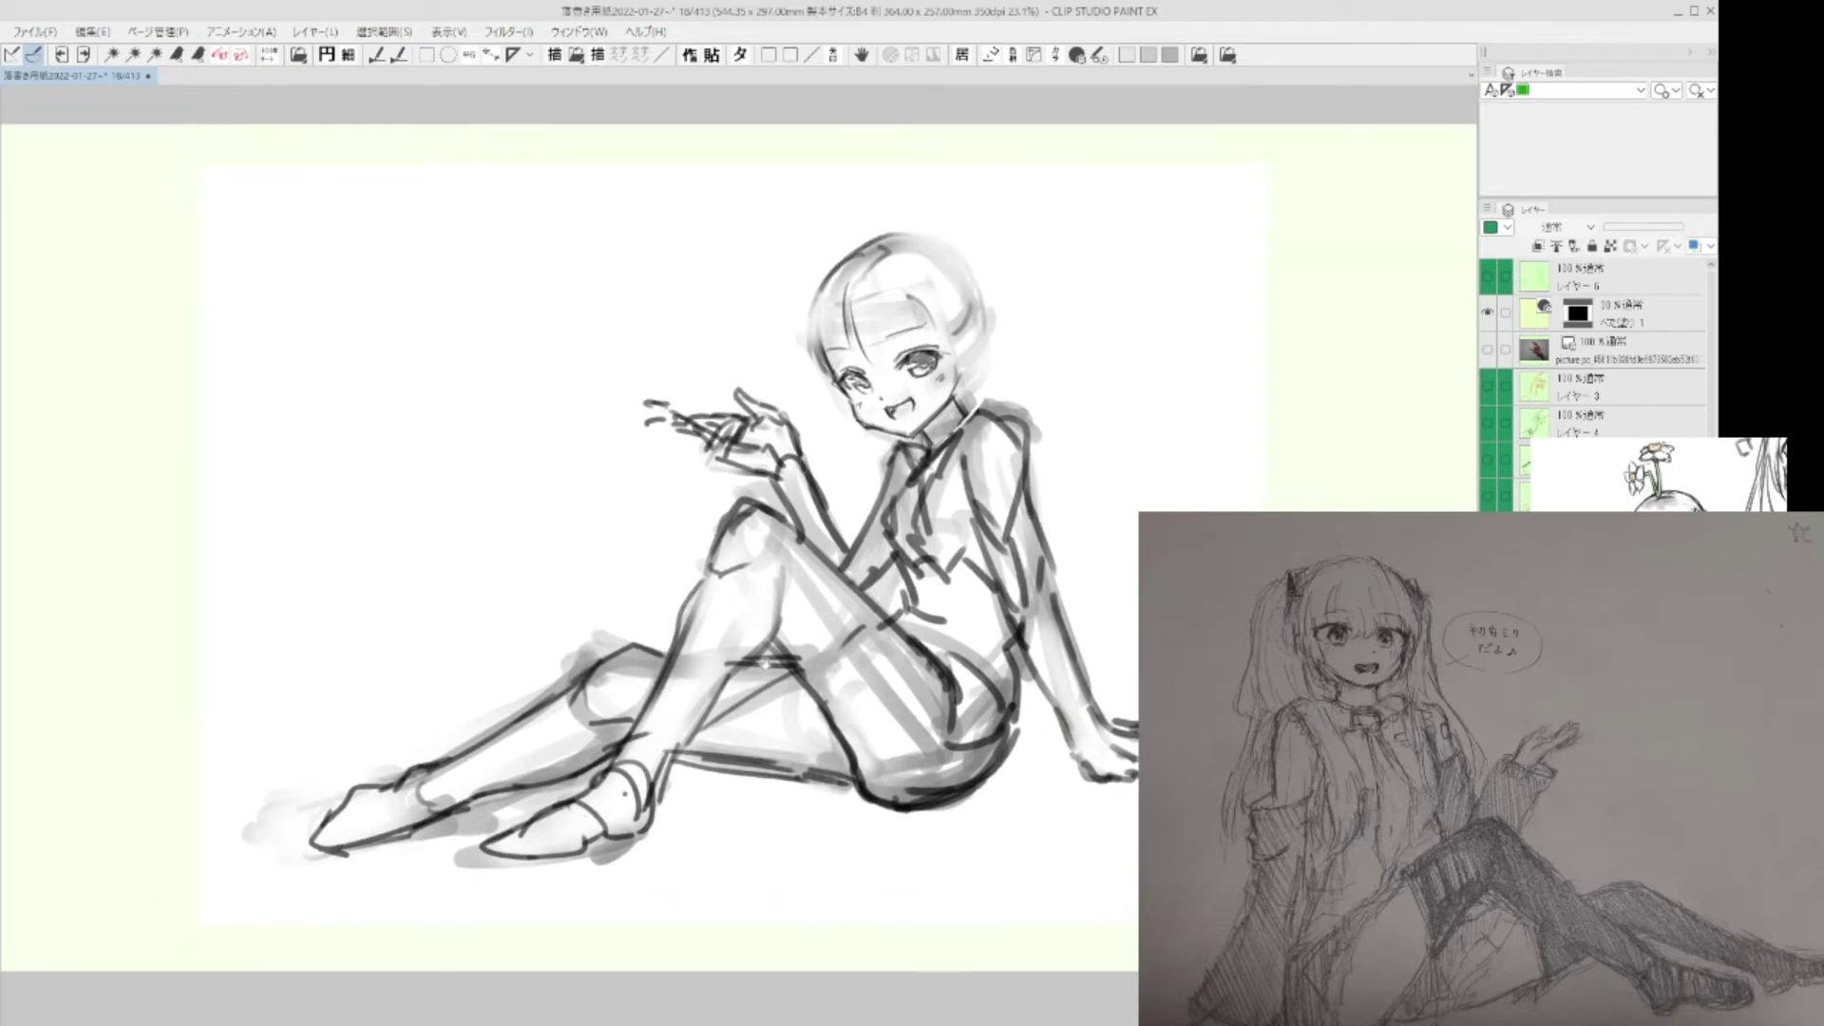
{"action": "scroll", "coordinate": [1040, 737], "scroll_direction": "up", "scroll_amount": 1}
{"action": "key", "text": "ctrl+z"}
{"action": "key", "text": "ctrl+y"}
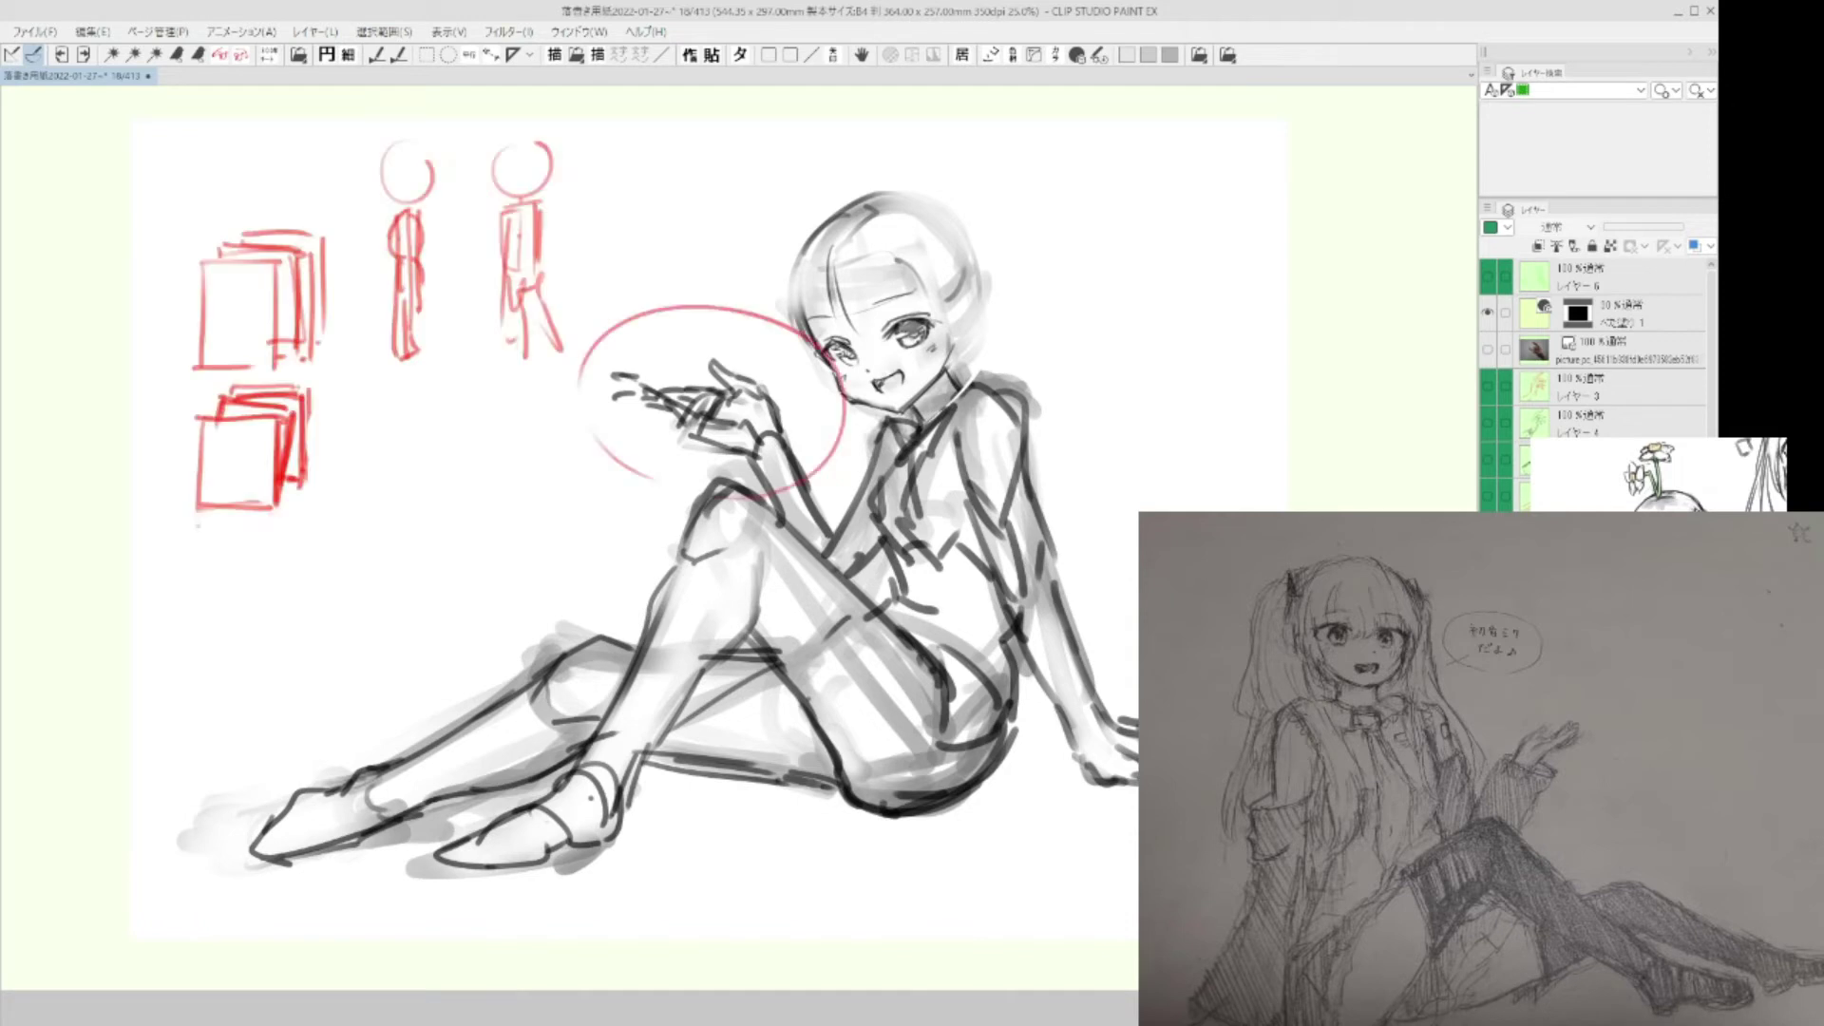
{"action": "left_click", "coordinate": [1488, 608]}
{"action": "left_click", "coordinate": [1488, 644]}
{"action": "left_click", "coordinate": [1487, 644]}
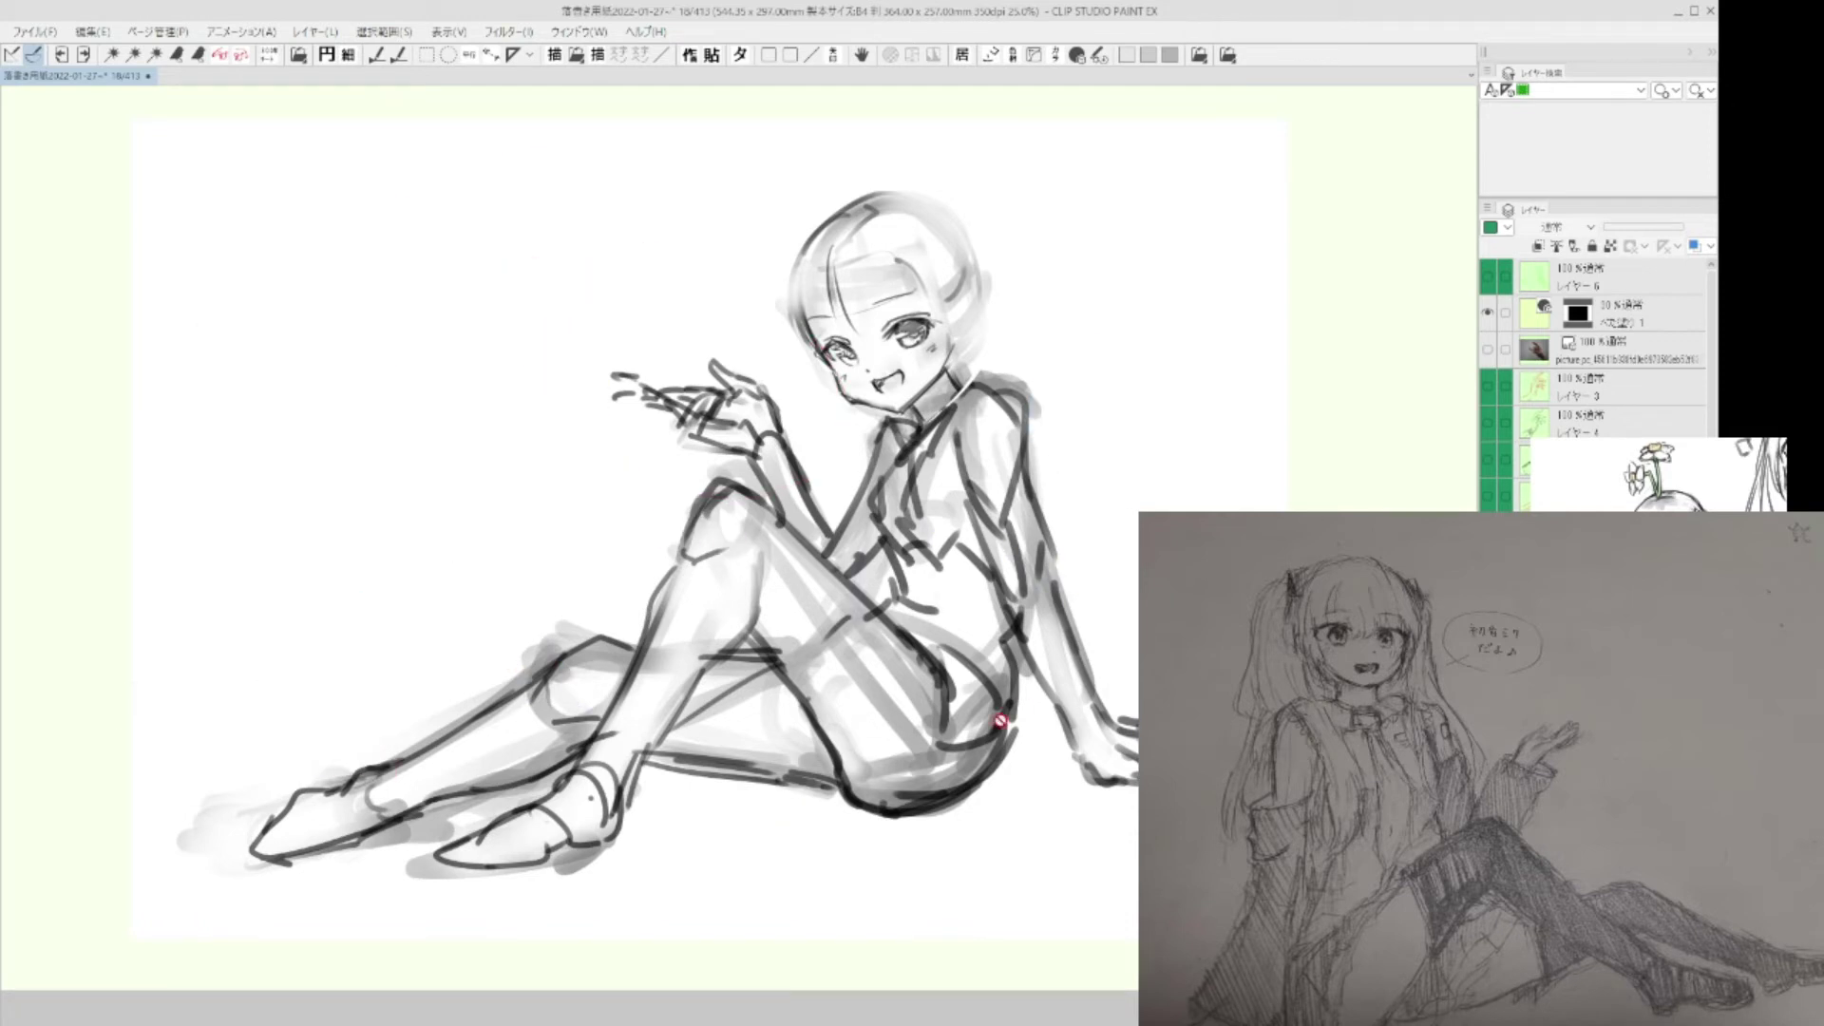
Trace the lower hip, the raised thigh's underside and the back of the knee in green.
{"action": "scroll", "coordinate": [941, 848], "scroll_direction": "up", "scroll_amount": 1}
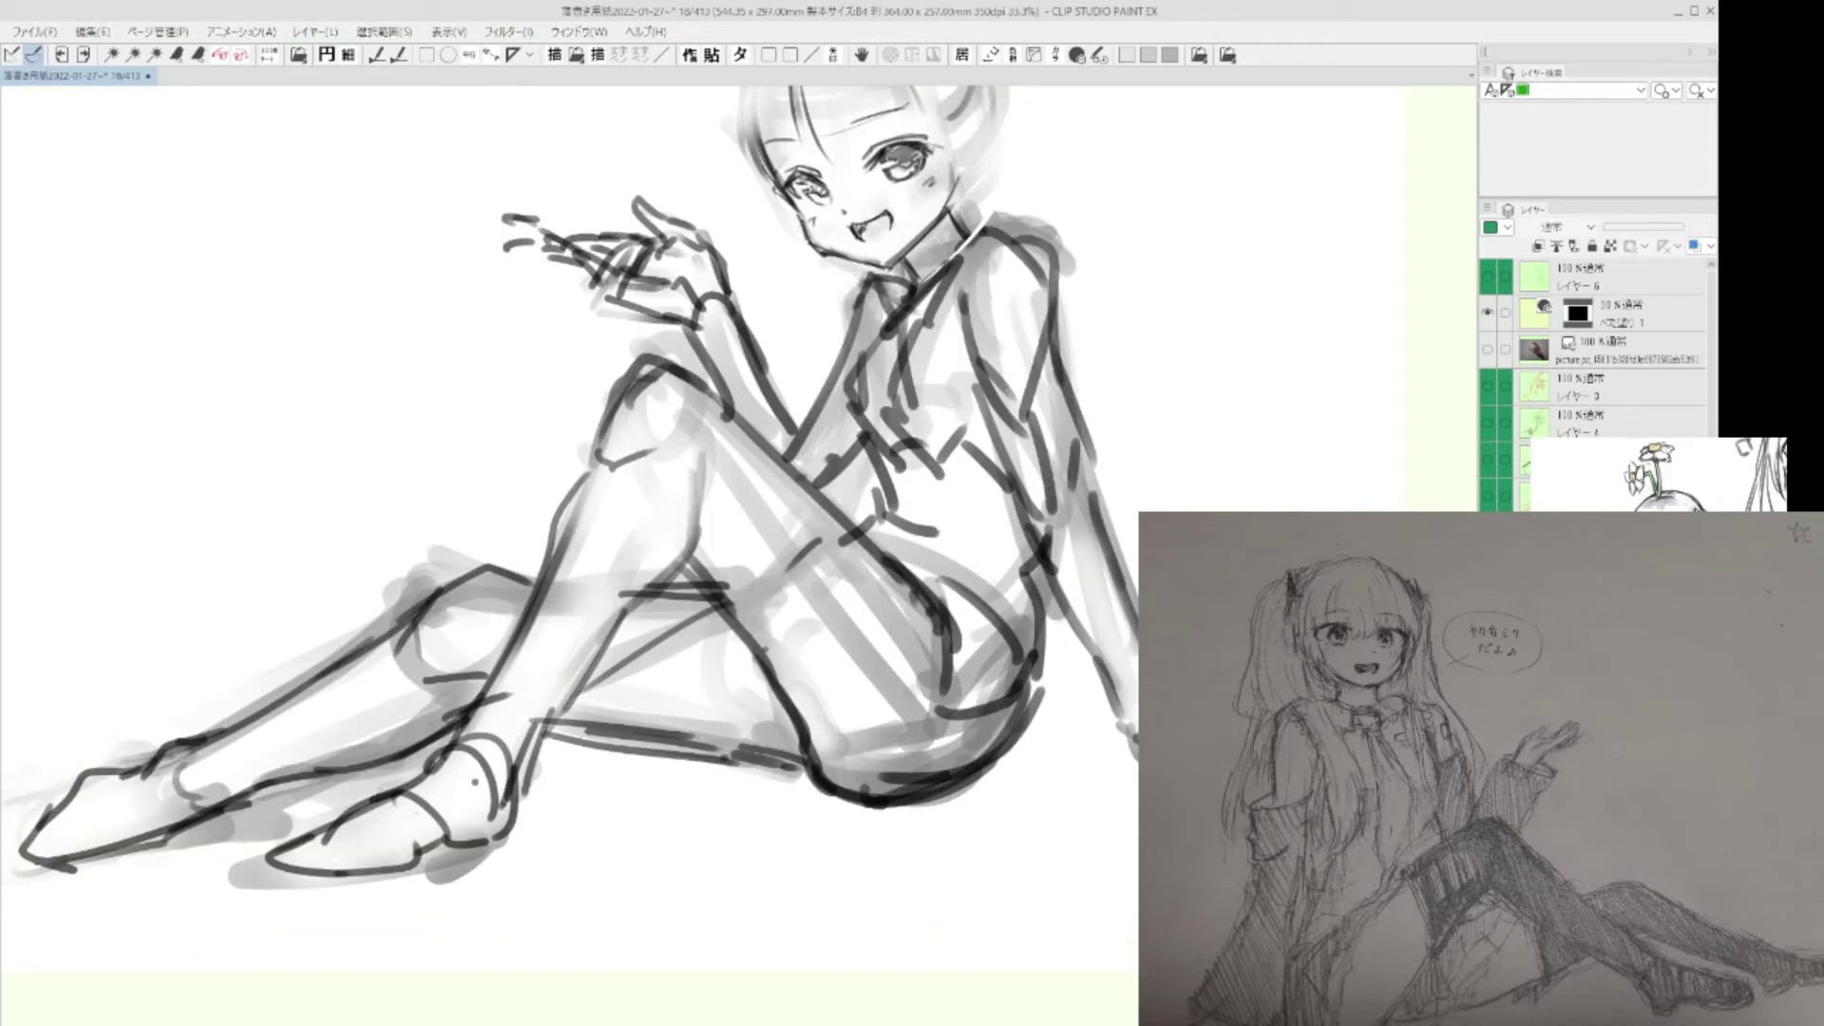
{"action": "left_click_drag", "start_coordinate": [972, 715], "coordinate": [985, 709]}
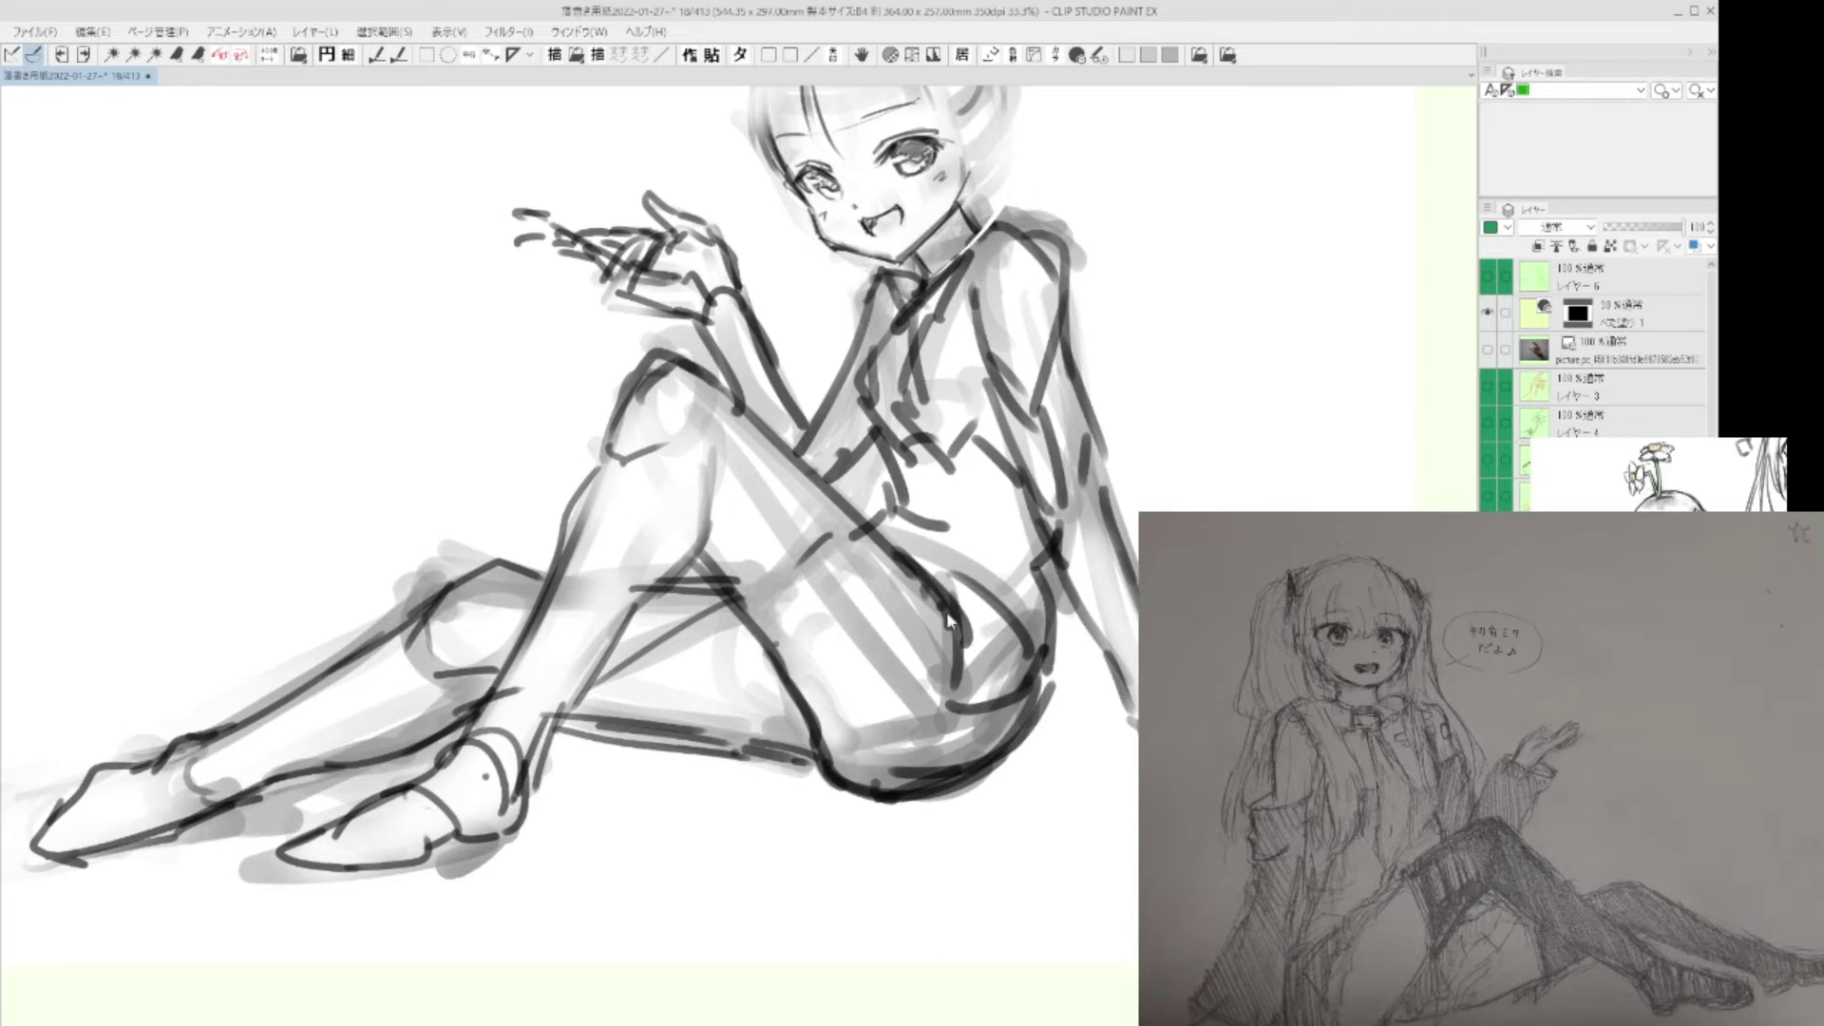
{"action": "mouse_move", "coordinate": [1043, 574]}
{"action": "left_mouse_down"}
{"action": "mouse_move", "coordinate": [1046, 631]}
{"action": "mouse_move", "coordinate": [996, 767]}
{"action": "mouse_move", "coordinate": [843, 802]}
{"action": "left_mouse_up"}
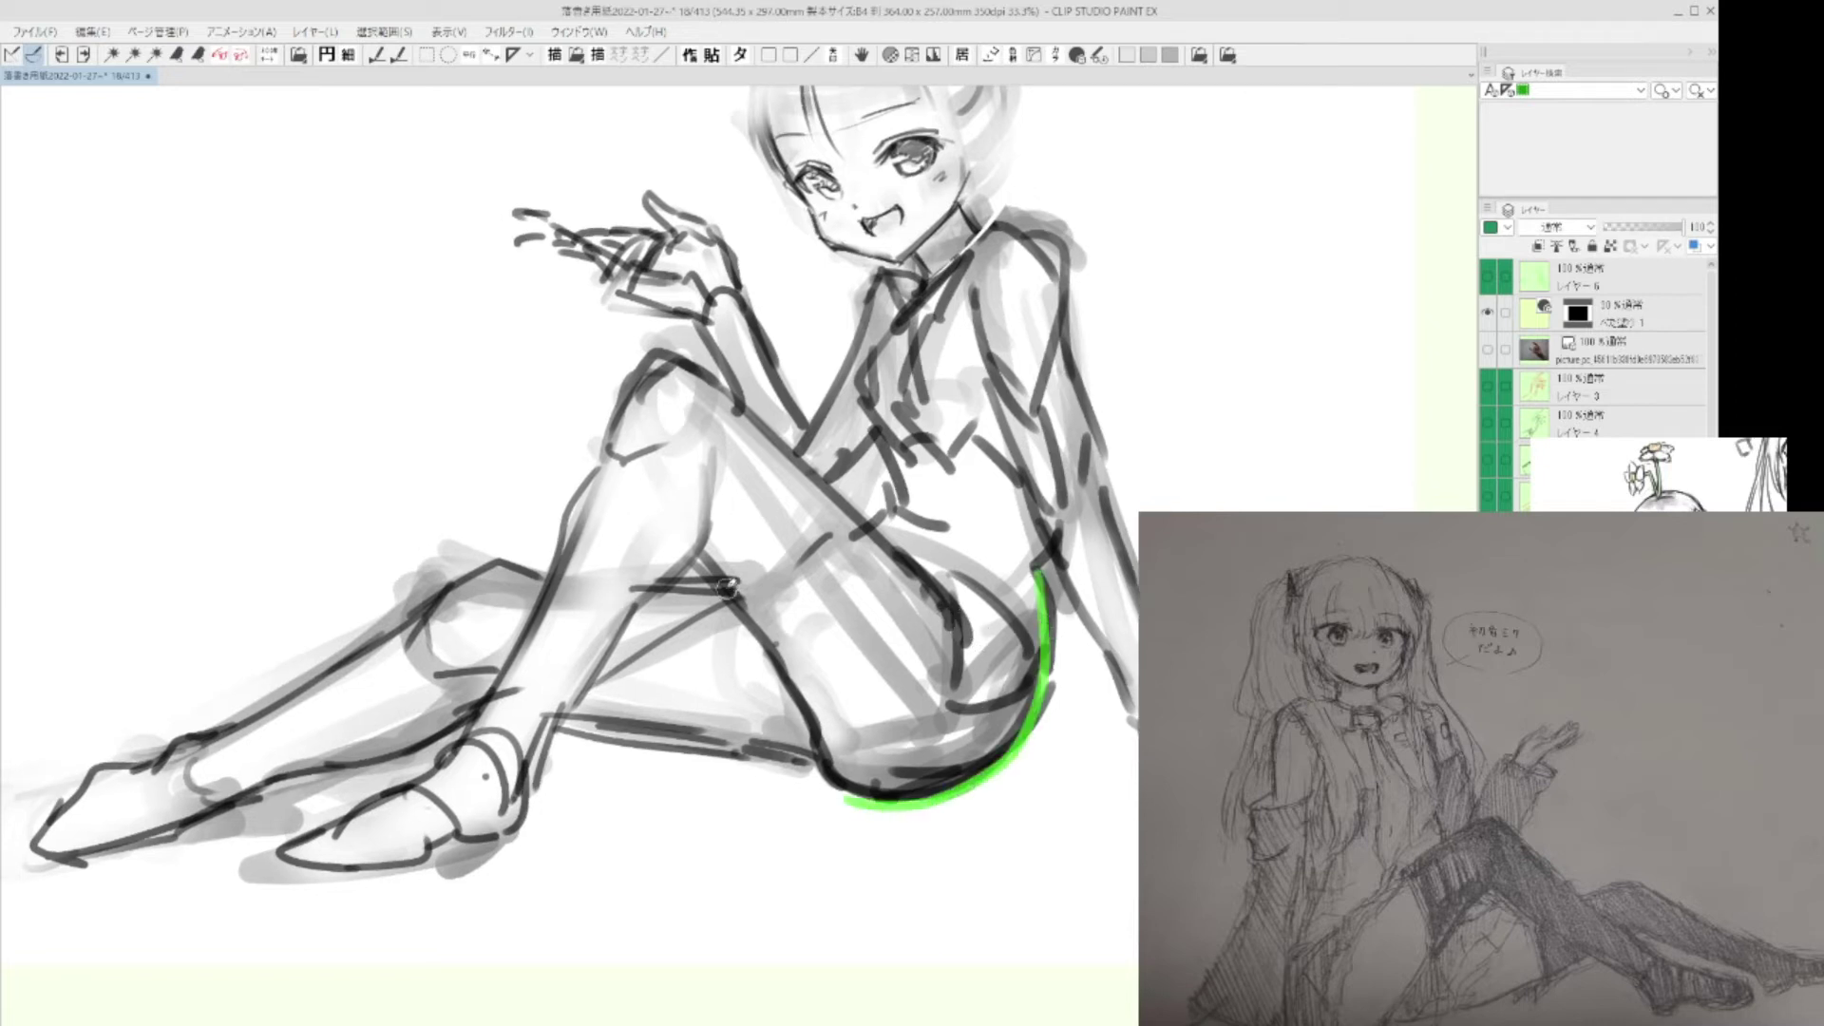
{"action": "left_click_drag", "start_coordinate": [728, 586], "coordinate": [824, 726]}
{"action": "mouse_move", "coordinate": [720, 580]}
{"action": "left_mouse_down"}
{"action": "mouse_move", "coordinate": [839, 735]}
{"action": "mouse_move", "coordinate": [832, 717]}
{"action": "mouse_move", "coordinate": [794, 741]}
{"action": "mouse_move", "coordinate": [824, 713]}
{"action": "mouse_move", "coordinate": [811, 691]}
{"action": "mouse_move", "coordinate": [819, 741]}
{"action": "mouse_move", "coordinate": [797, 702]}
{"action": "mouse_move", "coordinate": [826, 768]}
{"action": "mouse_move", "coordinate": [872, 794]}
{"action": "left_mouse_up"}
{"action": "mouse_move", "coordinate": [819, 739]}
{"action": "left_mouse_down"}
{"action": "mouse_move", "coordinate": [906, 791]}
{"action": "mouse_move", "coordinate": [961, 778]}
{"action": "left_mouse_up"}
{"action": "mouse_move", "coordinate": [735, 742]}
{"action": "left_mouse_down"}
{"action": "mouse_move", "coordinate": [798, 753]}
{"action": "mouse_move", "coordinate": [847, 820]}
{"action": "left_mouse_up"}
{"action": "mouse_move", "coordinate": [819, 742]}
{"action": "left_mouse_down"}
{"action": "mouse_move", "coordinate": [841, 787]}
{"action": "mouse_move", "coordinate": [930, 792]}
{"action": "left_mouse_up"}
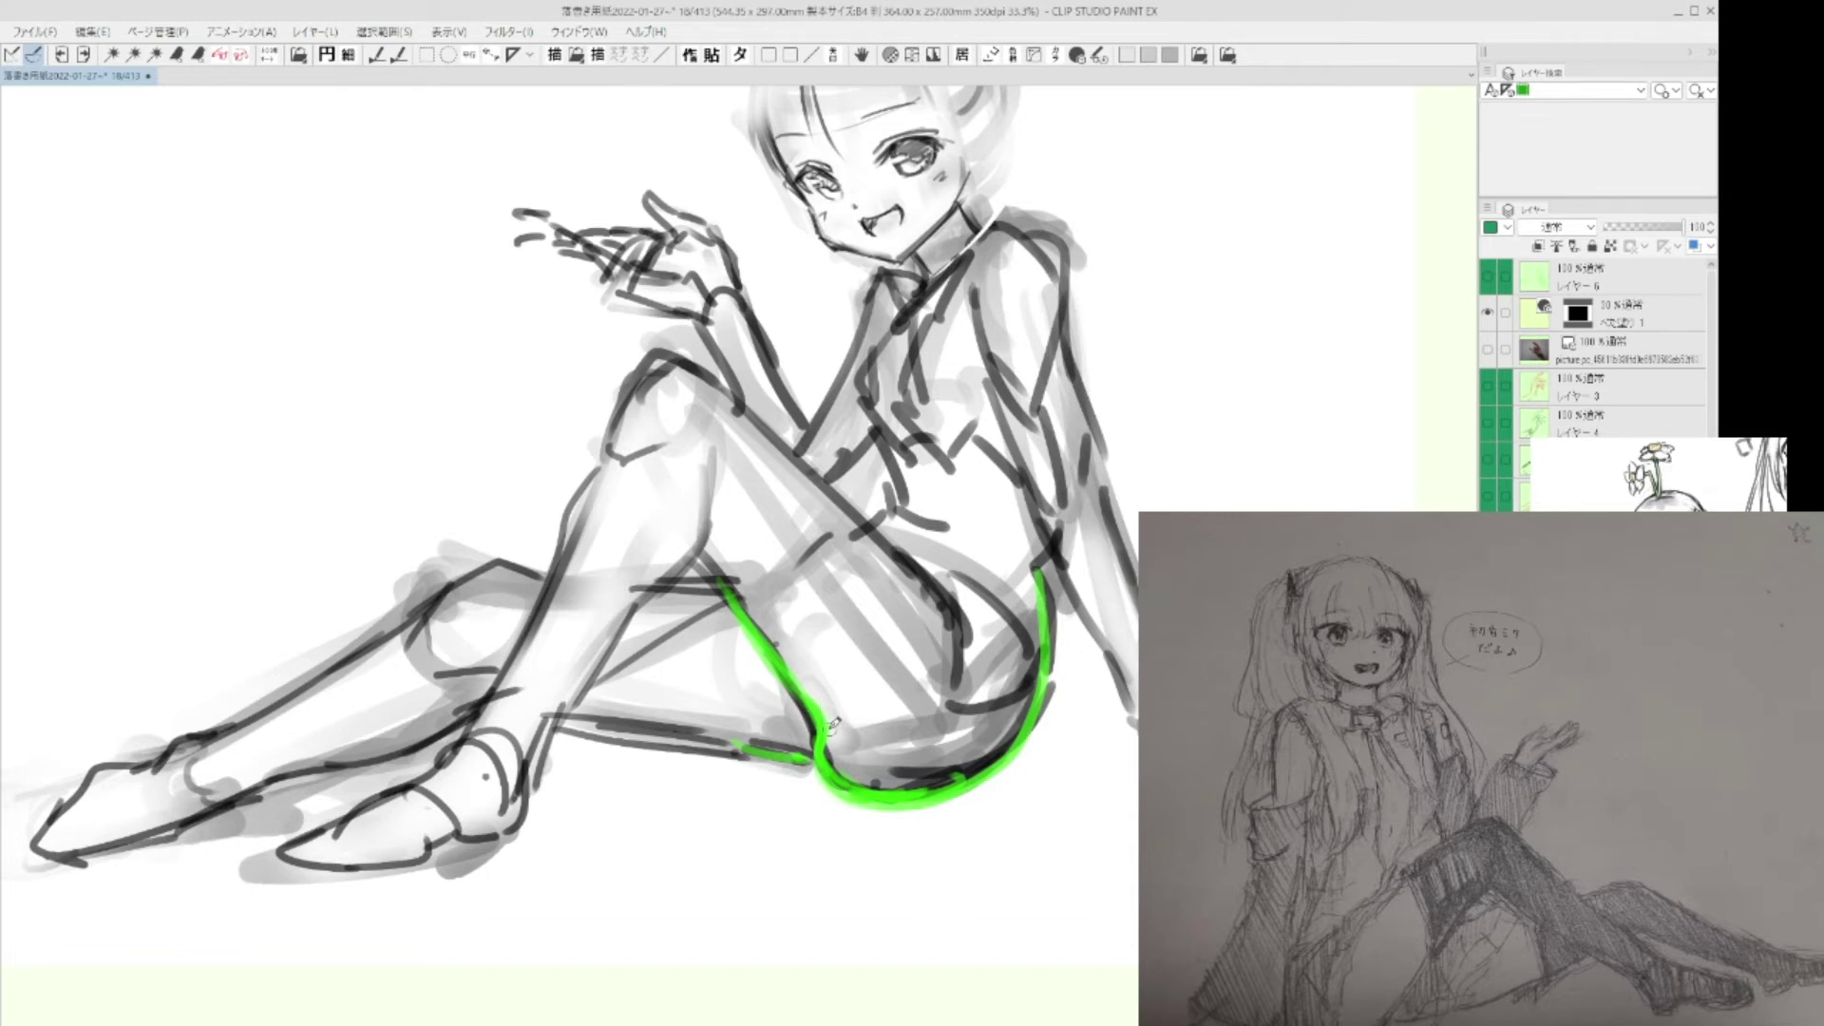
{"action": "left_click_drag", "start_coordinate": [699, 559], "coordinate": [718, 588]}
{"action": "mouse_move", "coordinate": [754, 464]}
{"action": "left_mouse_down"}
{"action": "mouse_move", "coordinate": [916, 593]}
{"action": "mouse_move", "coordinate": [767, 795]}
{"action": "mouse_move", "coordinate": [674, 679]}
{"action": "left_mouse_up"}
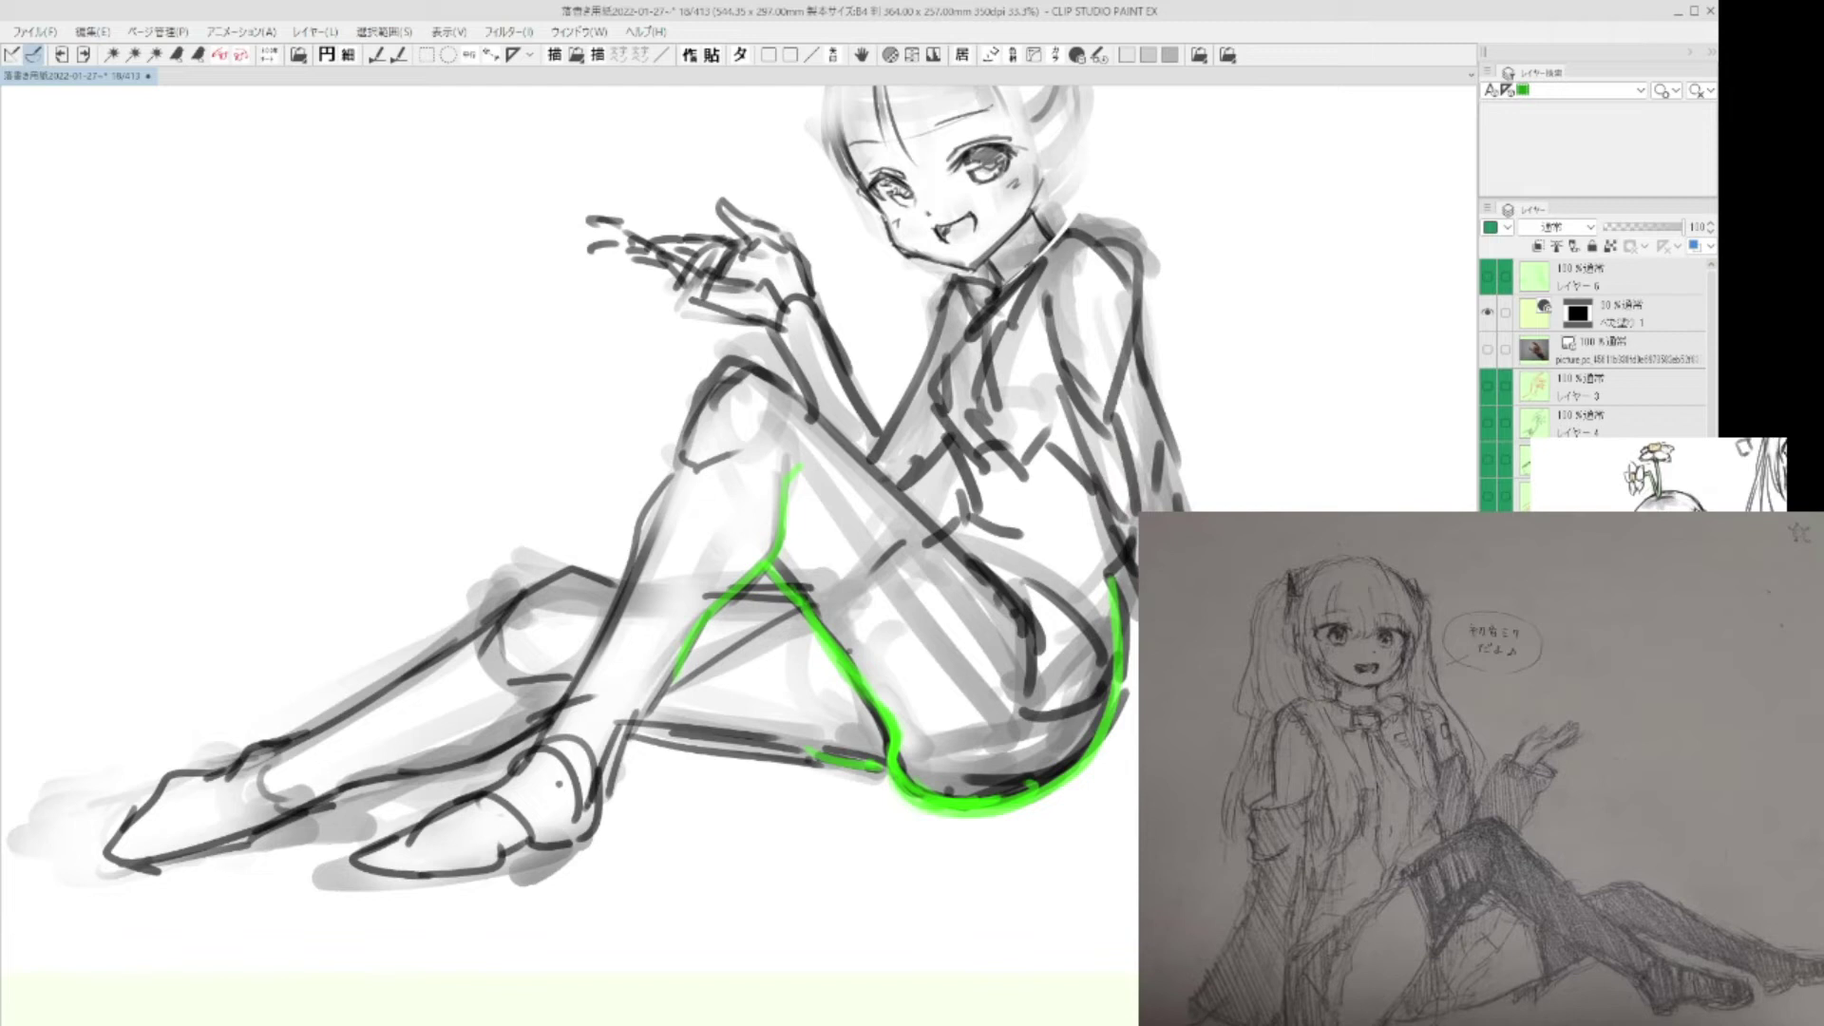
Draw the hip crease, the thigh's centre line and the lower hip contour in red over the green outline.
{"action": "mouse_move", "coordinate": [1026, 581]}
{"action": "left_mouse_down"}
{"action": "mouse_move", "coordinate": [1024, 712]}
{"action": "mouse_move", "coordinate": [1091, 650]}
{"action": "mouse_move", "coordinate": [1047, 584]}
{"action": "mouse_move", "coordinate": [1101, 673]}
{"action": "mouse_move", "coordinate": [1023, 710]}
{"action": "mouse_move", "coordinate": [989, 641]}
{"action": "mouse_move", "coordinate": [1020, 720]}
{"action": "left_mouse_up"}
{"action": "left_click_drag", "start_coordinate": [793, 462], "coordinate": [1009, 722]}
{"action": "mouse_move", "coordinate": [893, 566]}
{"action": "left_mouse_down"}
{"action": "mouse_move", "coordinate": [1018, 740]}
{"action": "mouse_move", "coordinate": [1020, 718]}
{"action": "mouse_move", "coordinate": [898, 756]}
{"action": "left_mouse_up"}
{"action": "mouse_move", "coordinate": [993, 686]}
{"action": "left_mouse_down"}
{"action": "mouse_move", "coordinate": [898, 751]}
{"action": "mouse_move", "coordinate": [958, 739]}
{"action": "left_mouse_up"}
{"action": "mouse_move", "coordinate": [958, 727]}
{"action": "left_mouse_down"}
{"action": "mouse_move", "coordinate": [893, 755]}
{"action": "mouse_move", "coordinate": [940, 801]}
{"action": "left_mouse_up"}
{"action": "mouse_move", "coordinate": [1116, 665]}
{"action": "left_mouse_down"}
{"action": "mouse_move", "coordinate": [1080, 768]}
{"action": "mouse_move", "coordinate": [908, 774]}
{"action": "left_mouse_up"}
{"action": "left_click_drag", "start_coordinate": [1060, 739], "coordinate": [1074, 851]}
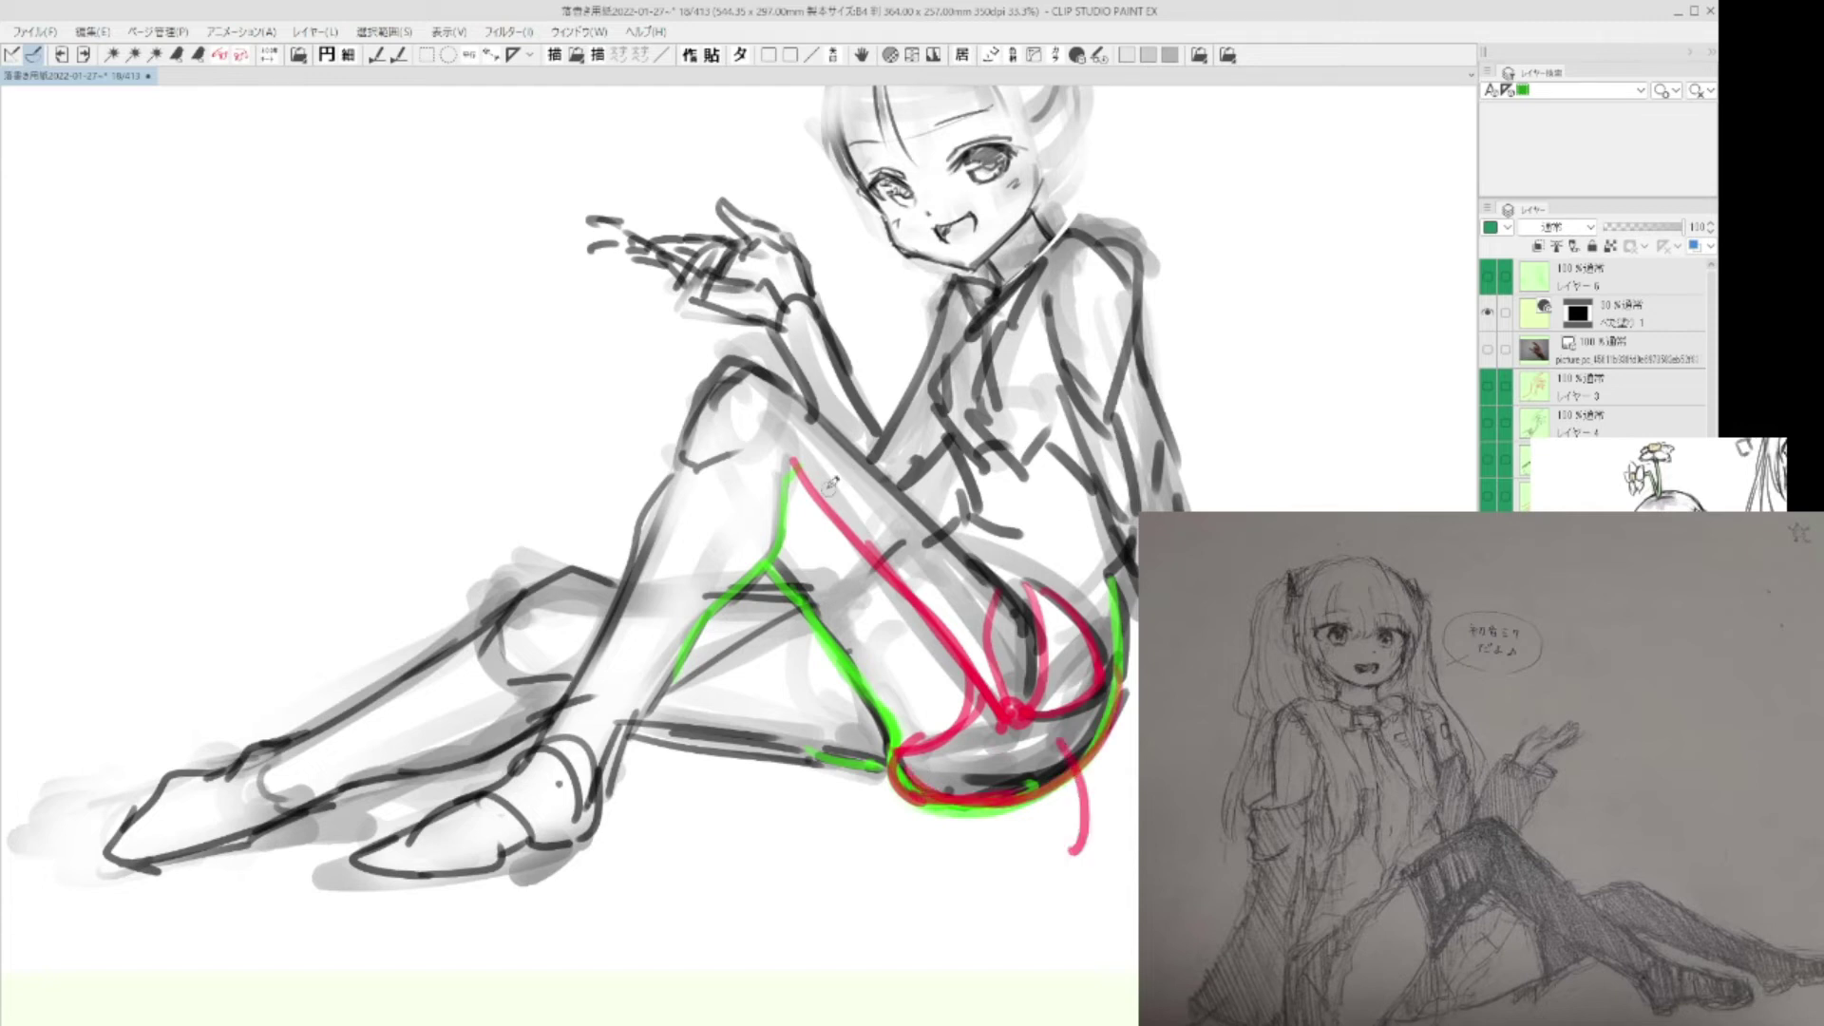
Divide the raised thigh into long curved muscle shapes with red strokes from knee to hip.
{"action": "mouse_move", "coordinate": [802, 466]}
{"action": "left_mouse_down"}
{"action": "mouse_move", "coordinate": [974, 589]}
{"action": "mouse_move", "coordinate": [879, 629]}
{"action": "left_mouse_up"}
{"action": "key", "text": "ctrl+z"}
{"action": "left_click_drag", "start_coordinate": [807, 492], "coordinate": [963, 694]}
{"action": "mouse_move", "coordinate": [793, 441]}
{"action": "left_mouse_down"}
{"action": "mouse_move", "coordinate": [781, 397]}
{"action": "mouse_move", "coordinate": [902, 480]}
{"action": "mouse_move", "coordinate": [999, 610]}
{"action": "left_mouse_up"}
{"action": "left_click_drag", "start_coordinate": [860, 567], "coordinate": [967, 678]}
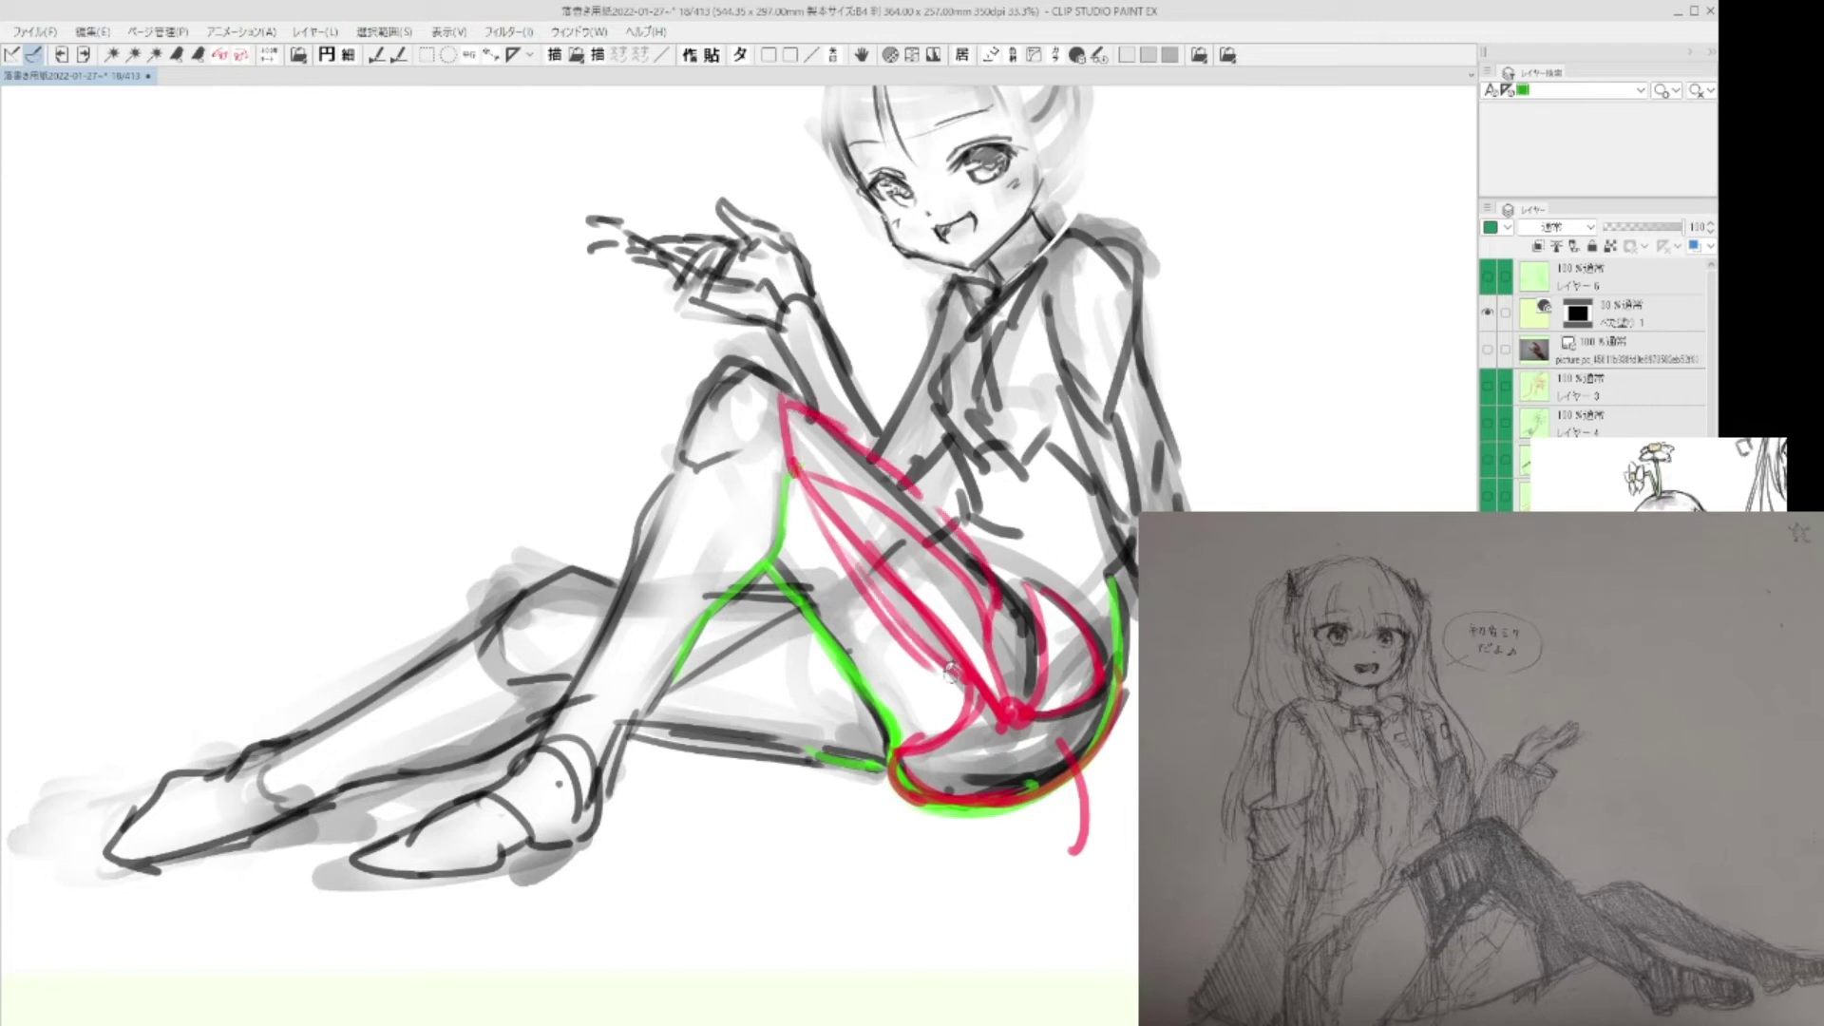
{"action": "left_click_drag", "start_coordinate": [781, 530], "coordinate": [814, 606]}
{"action": "mouse_move", "coordinate": [790, 484]}
{"action": "left_mouse_down"}
{"action": "mouse_move", "coordinate": [777, 570]}
{"action": "mouse_move", "coordinate": [886, 713]}
{"action": "left_mouse_up"}
{"action": "mouse_move", "coordinate": [924, 654]}
{"action": "left_mouse_down"}
{"action": "mouse_move", "coordinate": [958, 705]}
{"action": "mouse_move", "coordinate": [937, 734]}
{"action": "left_mouse_up"}
{"action": "mouse_move", "coordinate": [876, 691]}
{"action": "left_mouse_down"}
{"action": "mouse_move", "coordinate": [920, 740]}
{"action": "mouse_move", "coordinate": [914, 715]}
{"action": "left_mouse_up"}
Outline the far thigh seen beneath the raised knee as a red wedge.
{"action": "left_click_drag", "start_coordinate": [815, 615], "coordinate": [670, 707]}
{"action": "left_click_drag", "start_coordinate": [662, 718], "coordinate": [819, 624]}
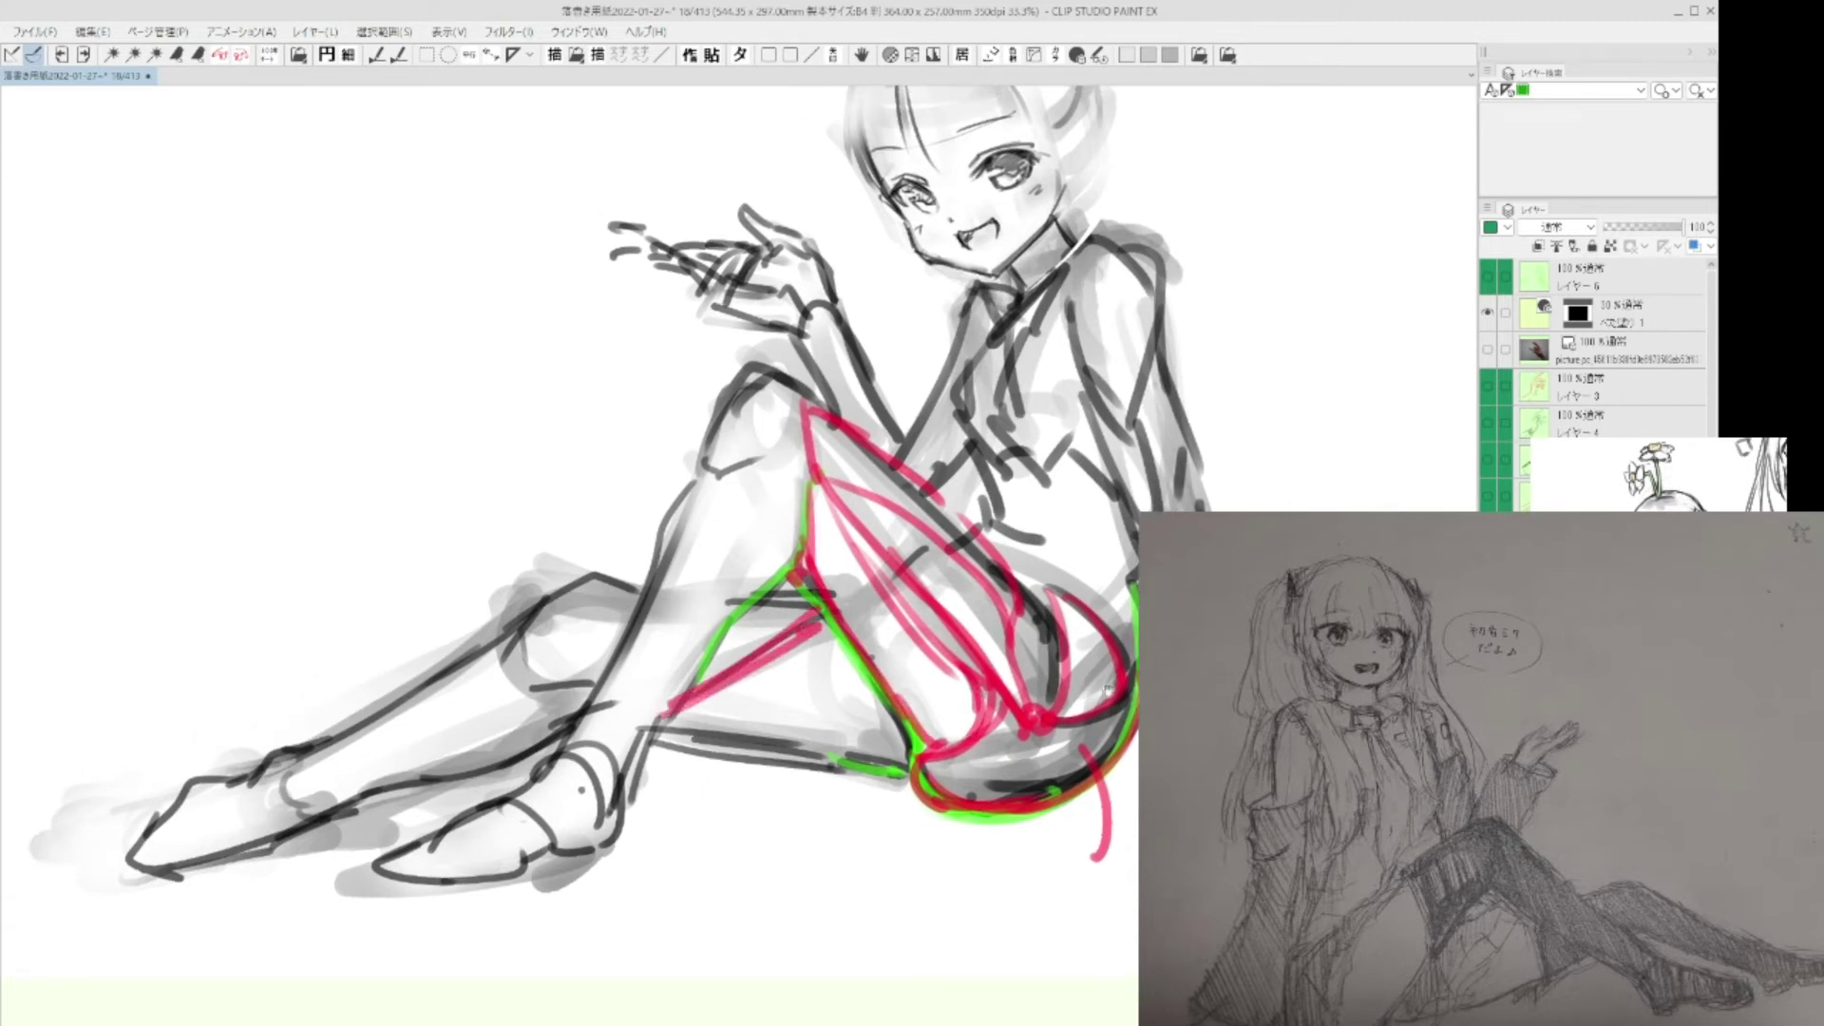
{"action": "left_click_drag", "start_coordinate": [1109, 691], "coordinate": [1102, 664]}
{"action": "left_click_drag", "start_coordinate": [668, 736], "coordinate": [904, 762]}
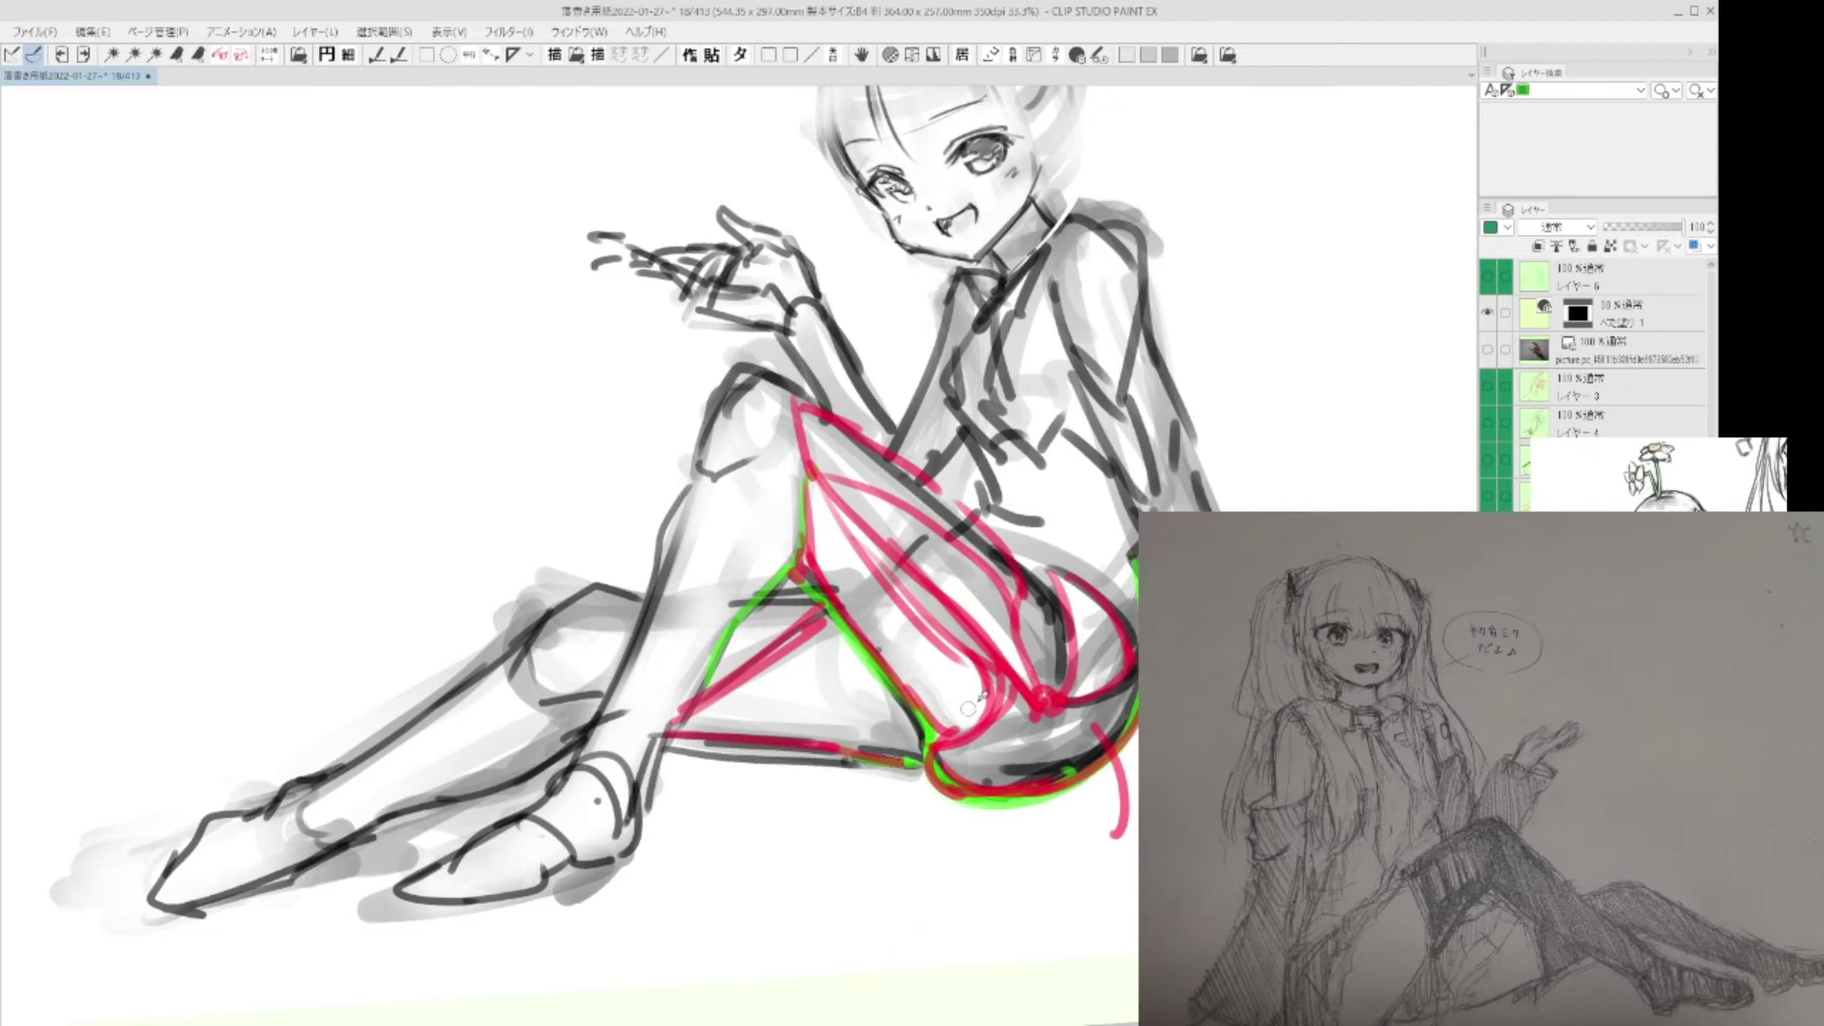
{"action": "left_click_drag", "start_coordinate": [846, 608], "coordinate": [677, 736]}
{"action": "left_click_drag", "start_coordinate": [751, 606], "coordinate": [817, 583]}
Clear the red and green markup from the hips and legs.
{"action": "left_click_drag", "start_coordinate": [1108, 575], "coordinate": [1021, 578]}
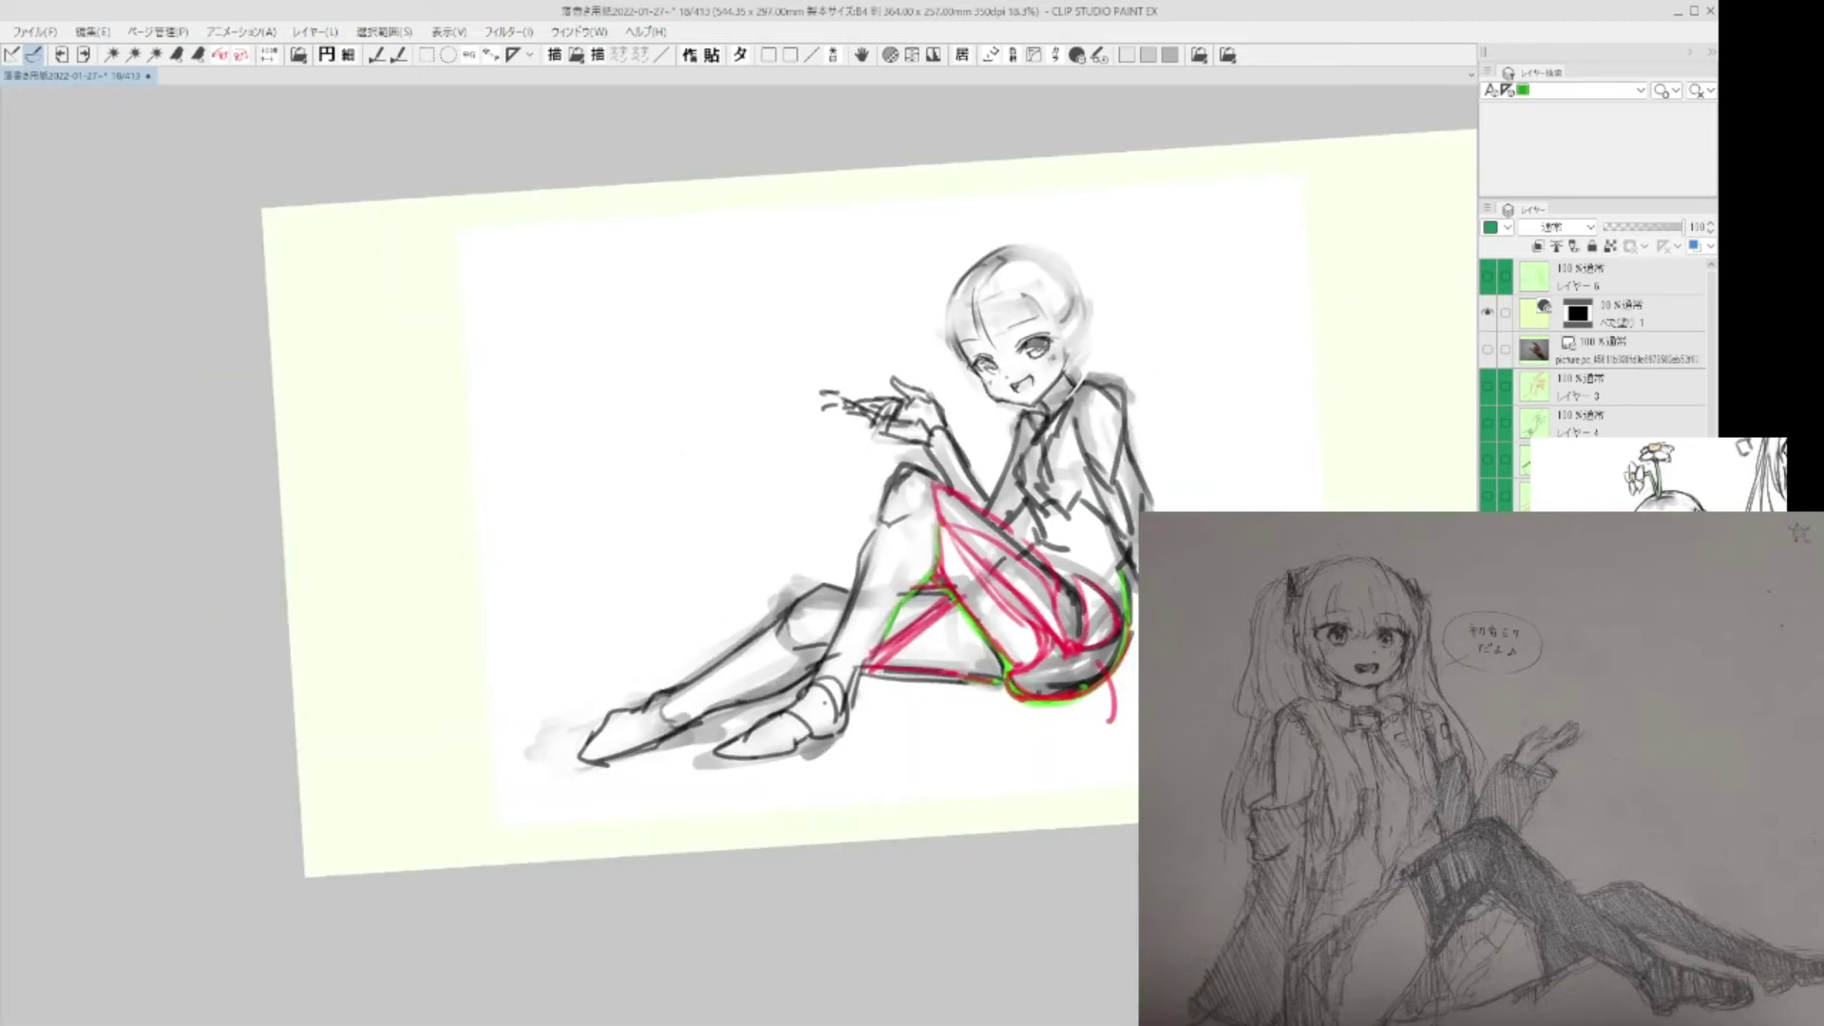
{"action": "left_click", "coordinate": [1184, 705]}
{"action": "key", "text": "Delete"}
Trace the raised thigh's underside, the lower hip curve and the far thigh's lower edge in green.
{"action": "left_click_drag", "start_coordinate": [1114, 717], "coordinate": [1095, 760]}
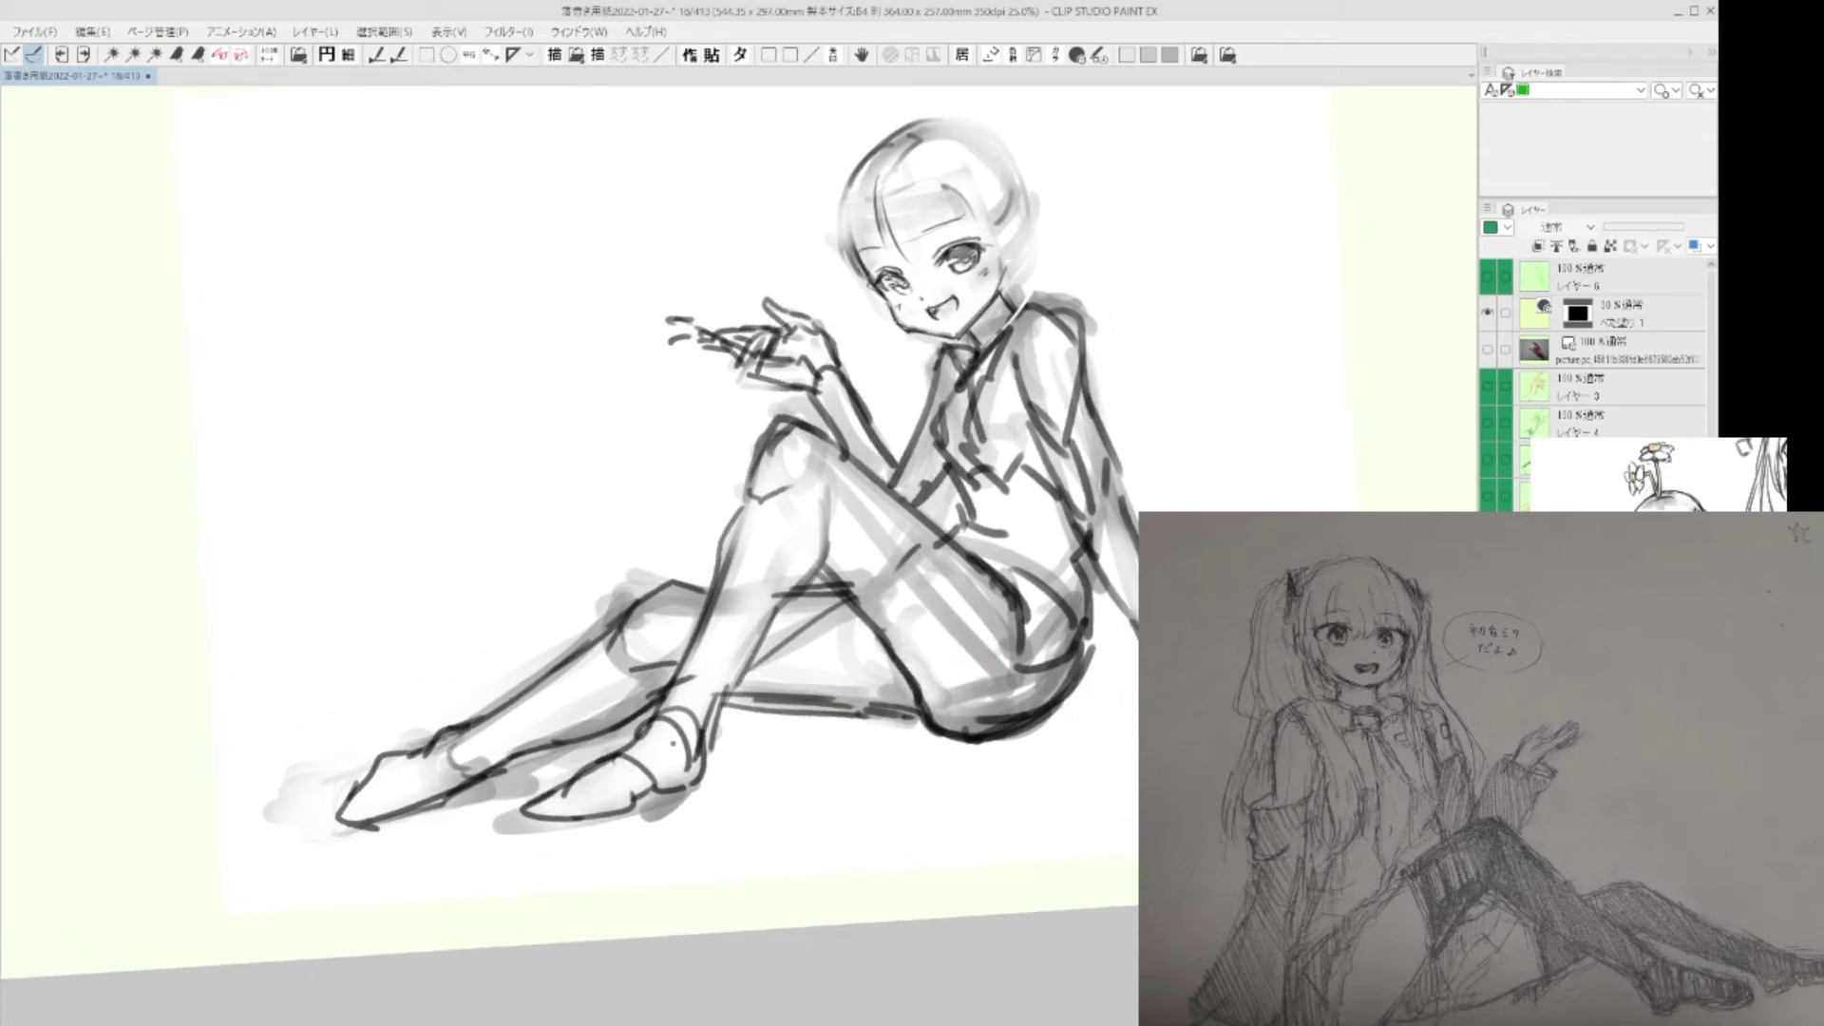
{"action": "mouse_move", "coordinate": [871, 620]}
{"action": "left_mouse_down"}
{"action": "mouse_move", "coordinate": [942, 731]}
{"action": "mouse_move", "coordinate": [1045, 724]}
{"action": "mouse_move", "coordinate": [1074, 670]}
{"action": "left_mouse_up"}
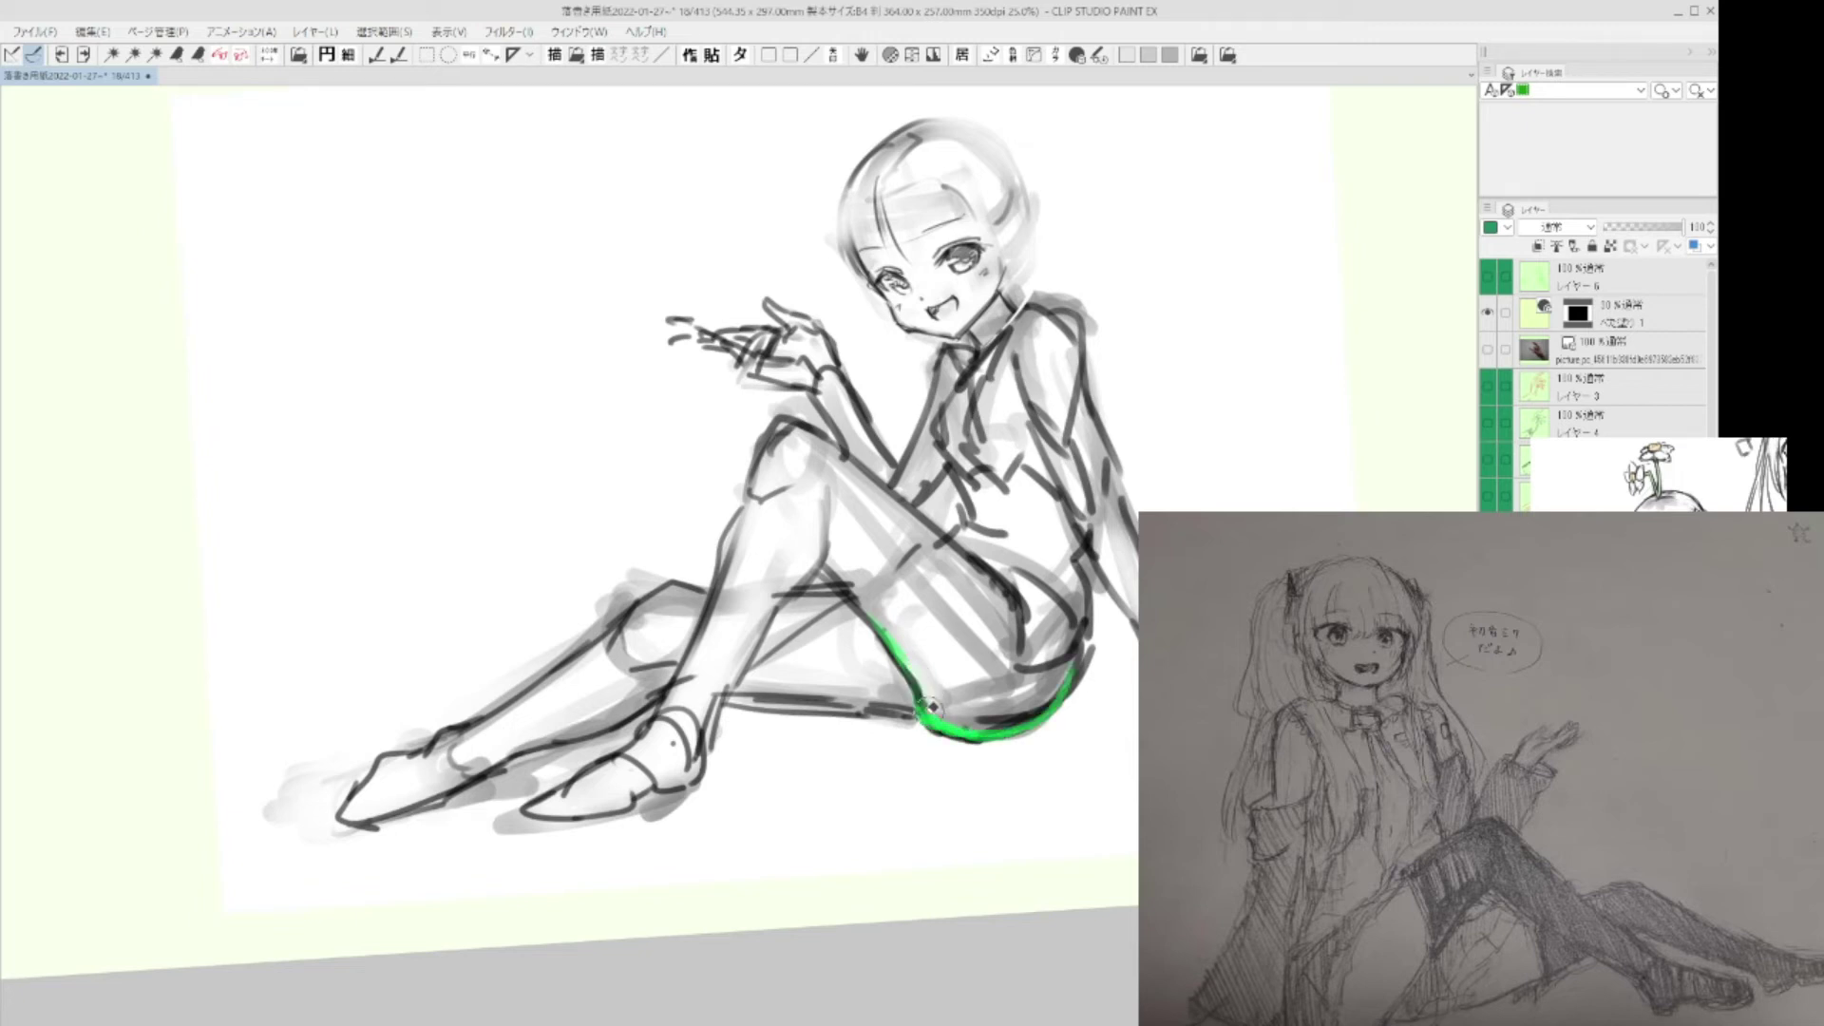
{"action": "left_click_drag", "start_coordinate": [848, 704], "coordinate": [918, 714]}
{"action": "left_click_drag", "start_coordinate": [1121, 507], "coordinate": [1102, 547]}
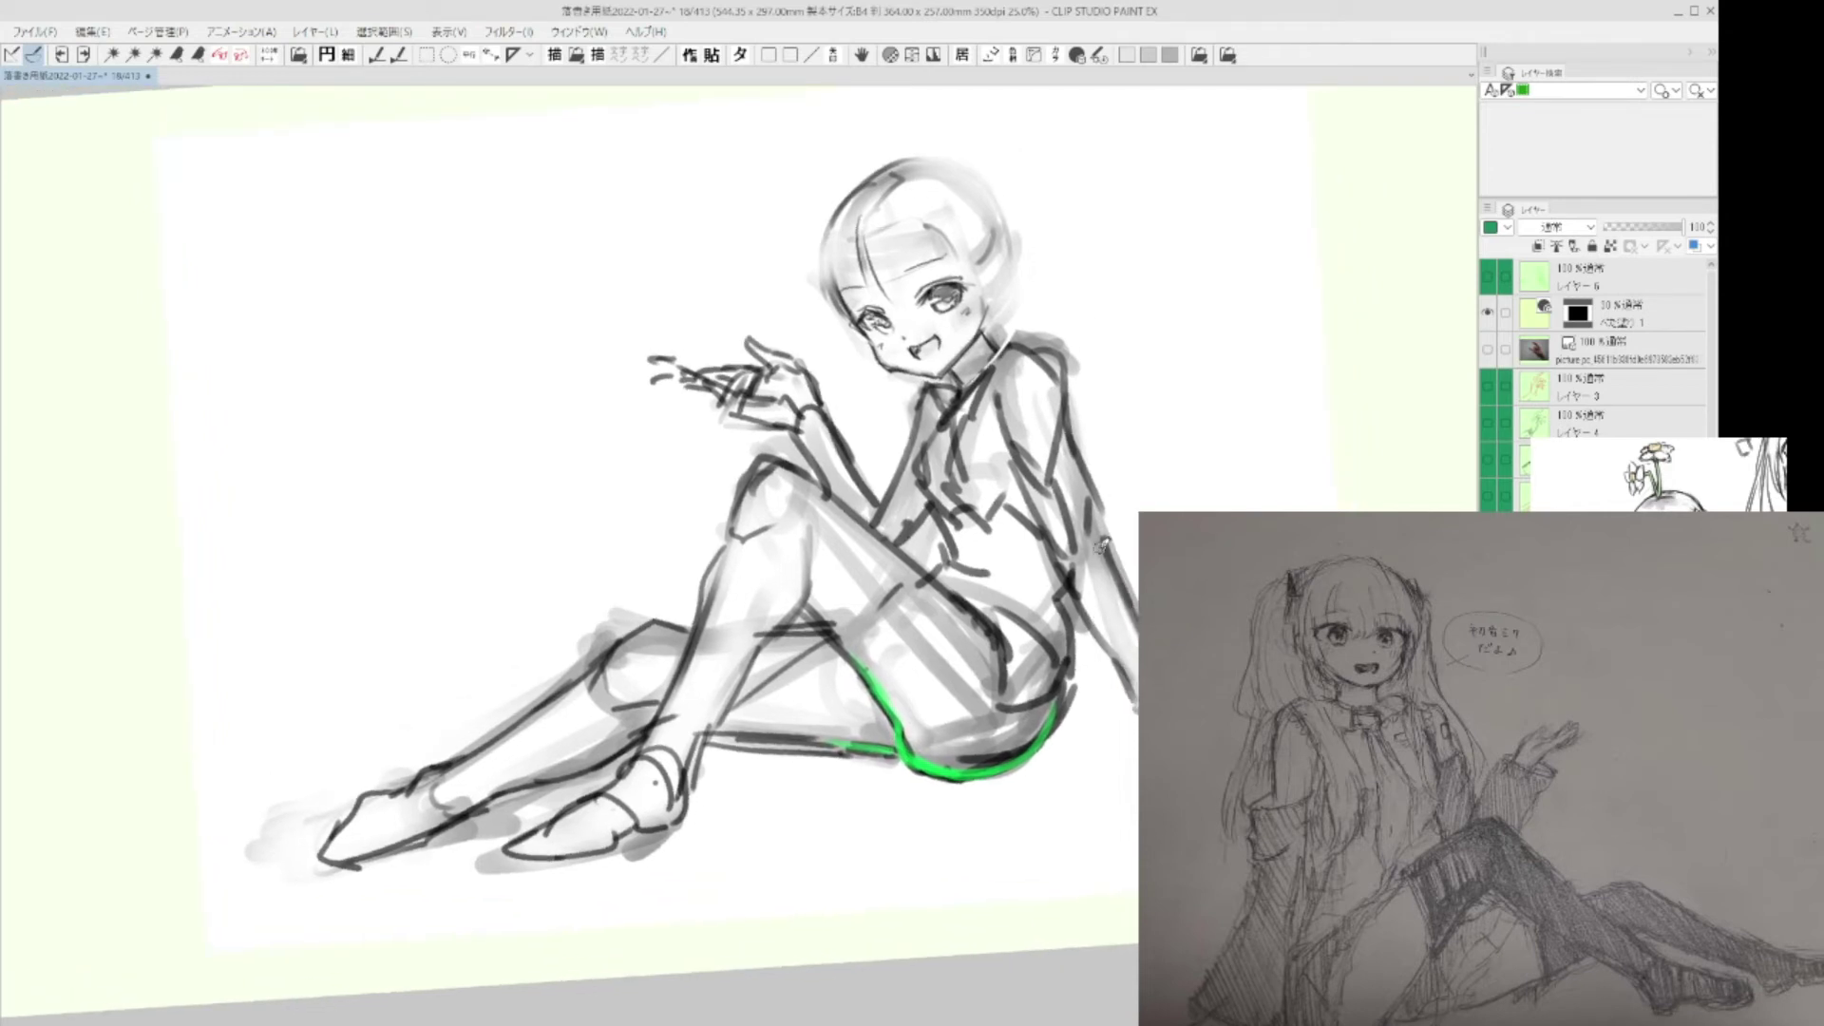
Mark the gap beneath the raised knee with a green triangle and extend the green line along the far thigh's lower edge.
{"action": "mouse_move", "coordinate": [780, 631]}
{"action": "left_mouse_down"}
{"action": "mouse_move", "coordinate": [805, 604]}
{"action": "mouse_move", "coordinate": [839, 623]}
{"action": "left_mouse_up"}
{"action": "left_click_drag", "start_coordinate": [747, 738], "coordinate": [838, 745]}
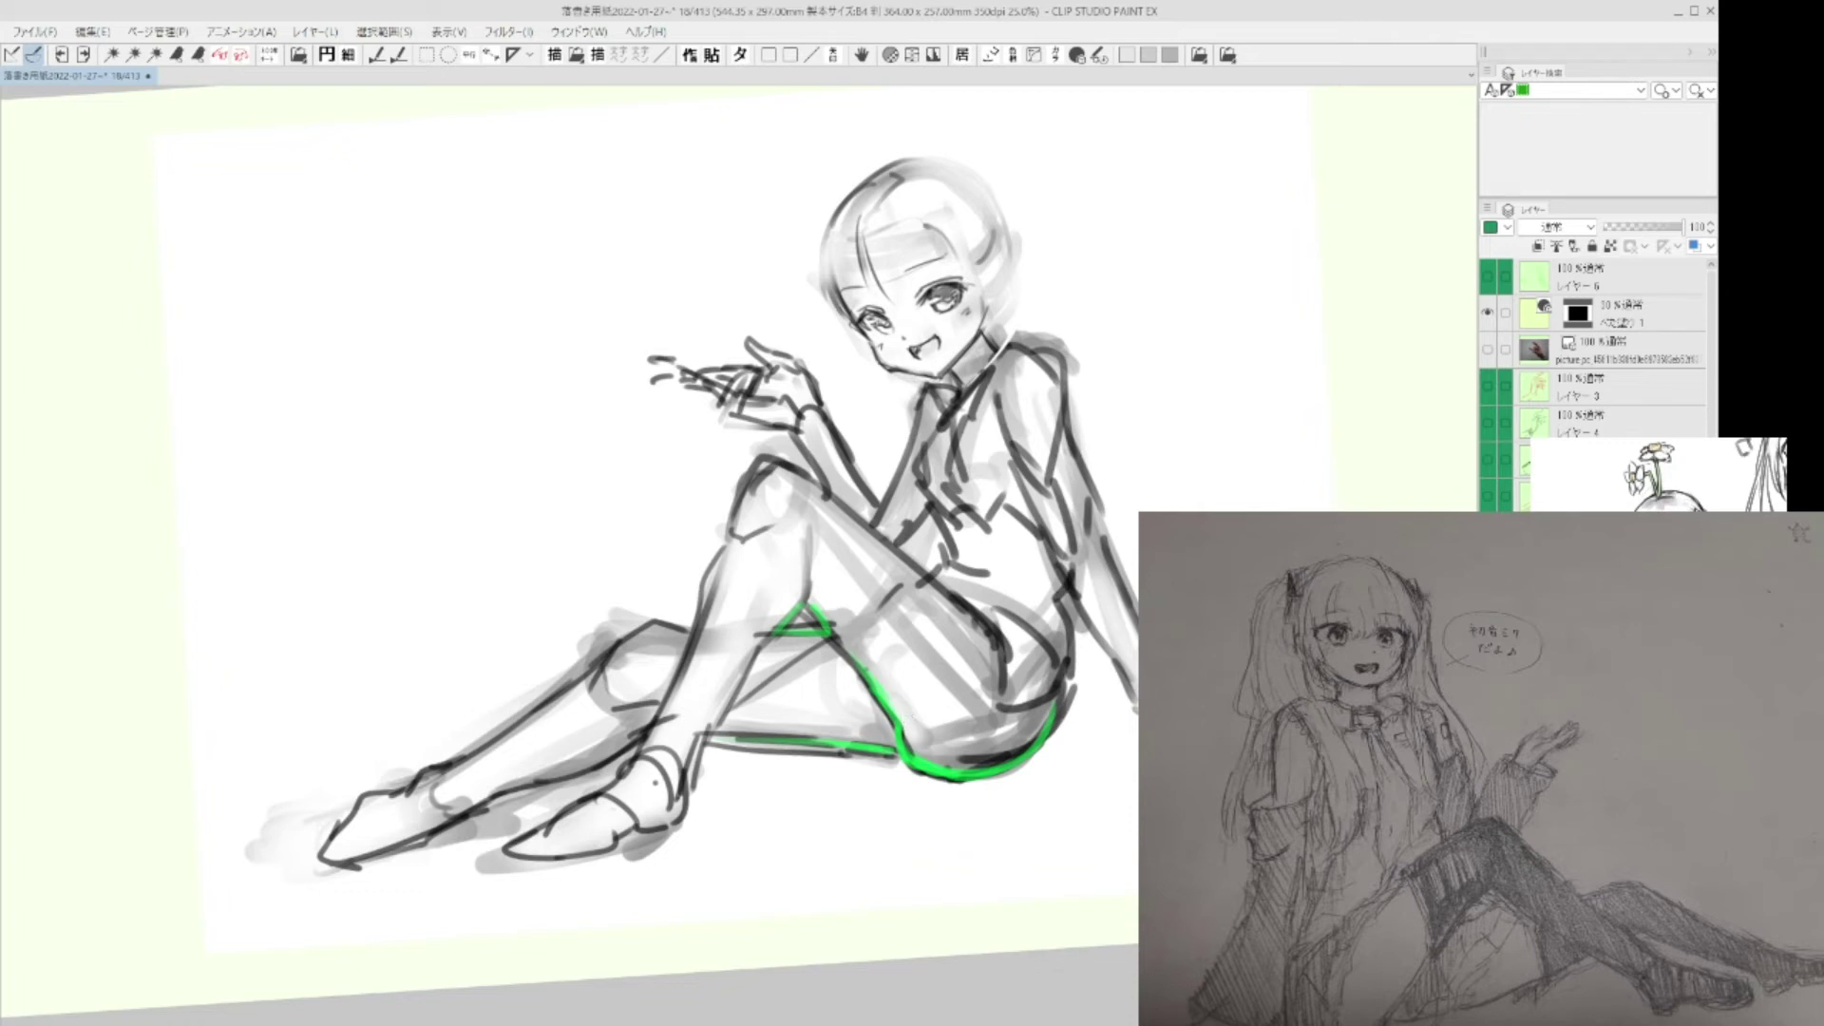
Draw a rounded buttock shape in black in the blank area beside the raised hand, starting a back-of-leg diagram.
{"action": "left_click_drag", "start_coordinate": [948, 556], "coordinate": [761, 775]}
{"action": "left_click_drag", "start_coordinate": [635, 620], "coordinate": [922, 570]}
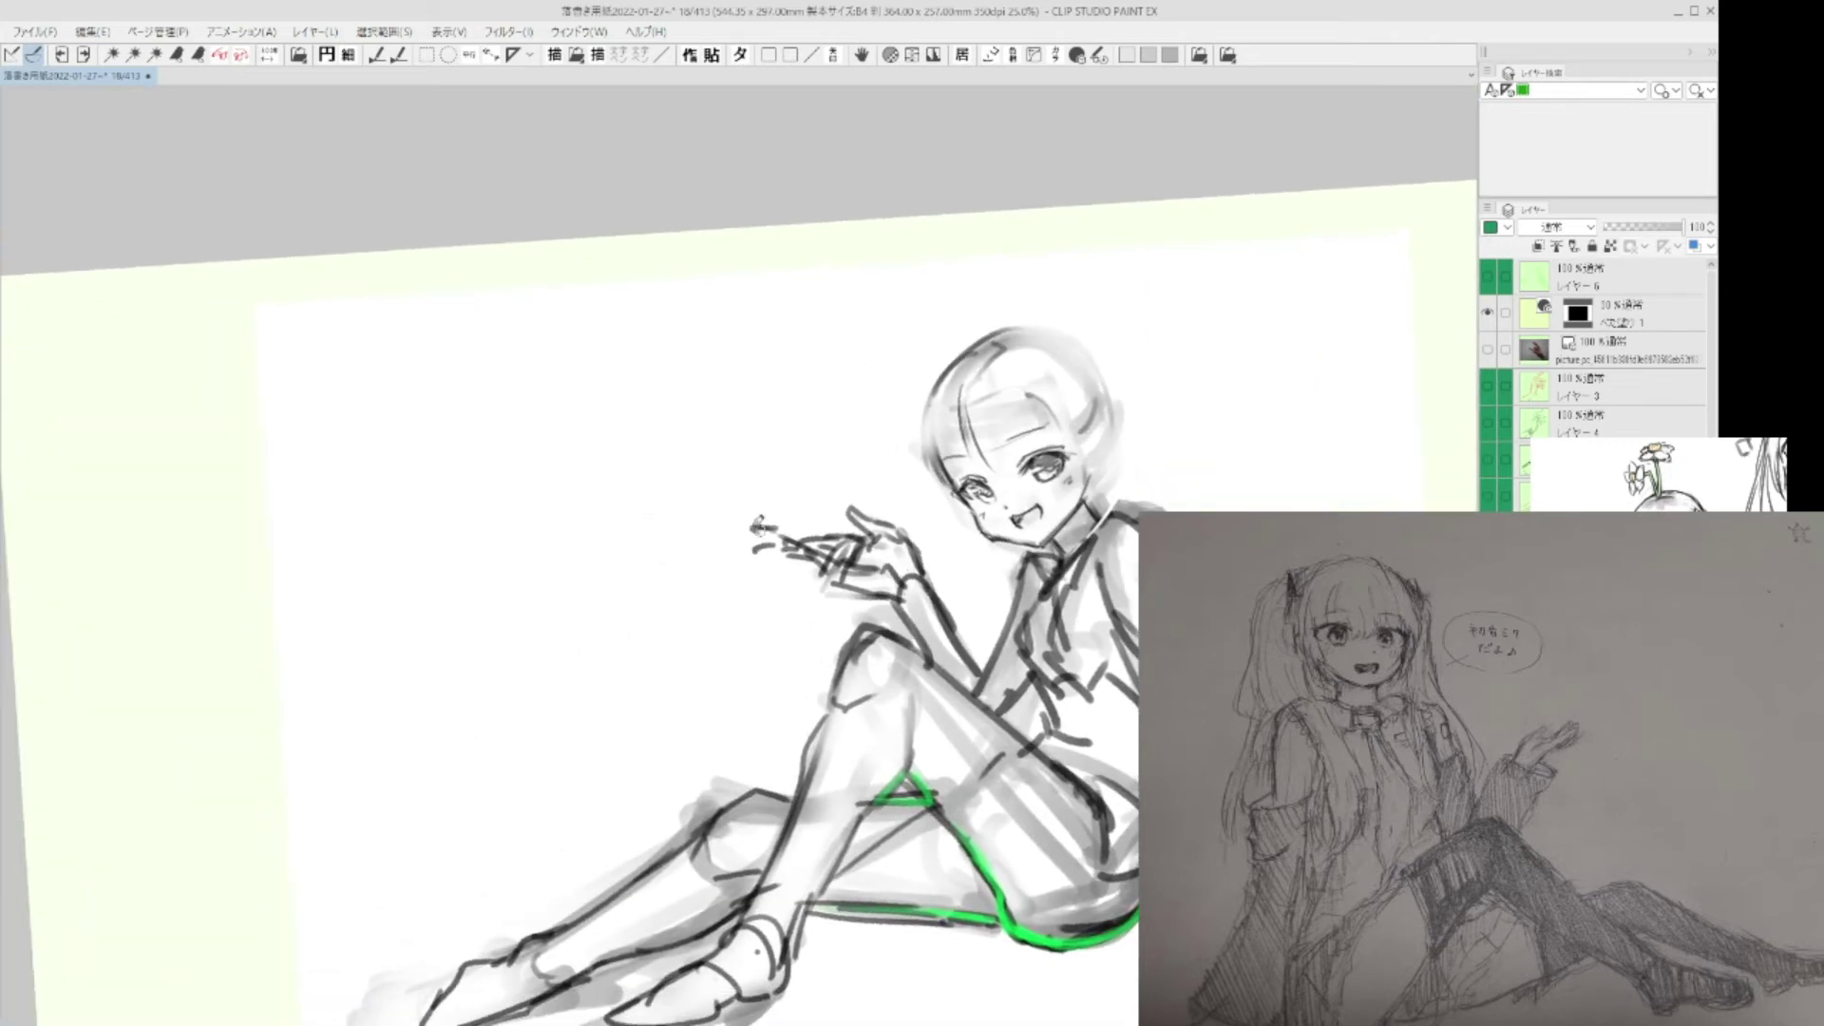
{"action": "left_click_drag", "start_coordinate": [570, 397], "coordinate": [654, 496]}
{"action": "key", "text": "ctrl+z"}
{"action": "mouse_move", "coordinate": [578, 378]}
{"action": "left_mouse_down"}
{"action": "mouse_move", "coordinate": [547, 505]}
{"action": "mouse_move", "coordinate": [629, 513]}
{"action": "mouse_move", "coordinate": [570, 515]}
{"action": "left_mouse_up"}
{"action": "left_click_drag", "start_coordinate": [663, 418], "coordinate": [605, 504]}
{"action": "mouse_move", "coordinate": [594, 375]}
{"action": "left_mouse_down"}
{"action": "mouse_move", "coordinate": [545, 475]}
{"action": "mouse_move", "coordinate": [566, 646]}
{"action": "left_mouse_up"}
Add the back-of-thigh outline and its long inner muscle lines in black below the buttock shape.
{"action": "left_click_drag", "start_coordinate": [653, 496], "coordinate": [654, 654]}
{"action": "key", "text": "ctrl+z"}
{"action": "left_click_drag", "start_coordinate": [653, 485], "coordinate": [651, 632]}
{"action": "mouse_move", "coordinate": [608, 514]}
{"action": "left_mouse_down"}
{"action": "mouse_move", "coordinate": [617, 638]}
{"action": "mouse_move", "coordinate": [649, 696]}
{"action": "left_mouse_up"}
{"action": "mouse_move", "coordinate": [575, 513]}
{"action": "left_mouse_down"}
{"action": "mouse_move", "coordinate": [572, 608]}
{"action": "mouse_move", "coordinate": [598, 694]}
{"action": "left_mouse_up"}
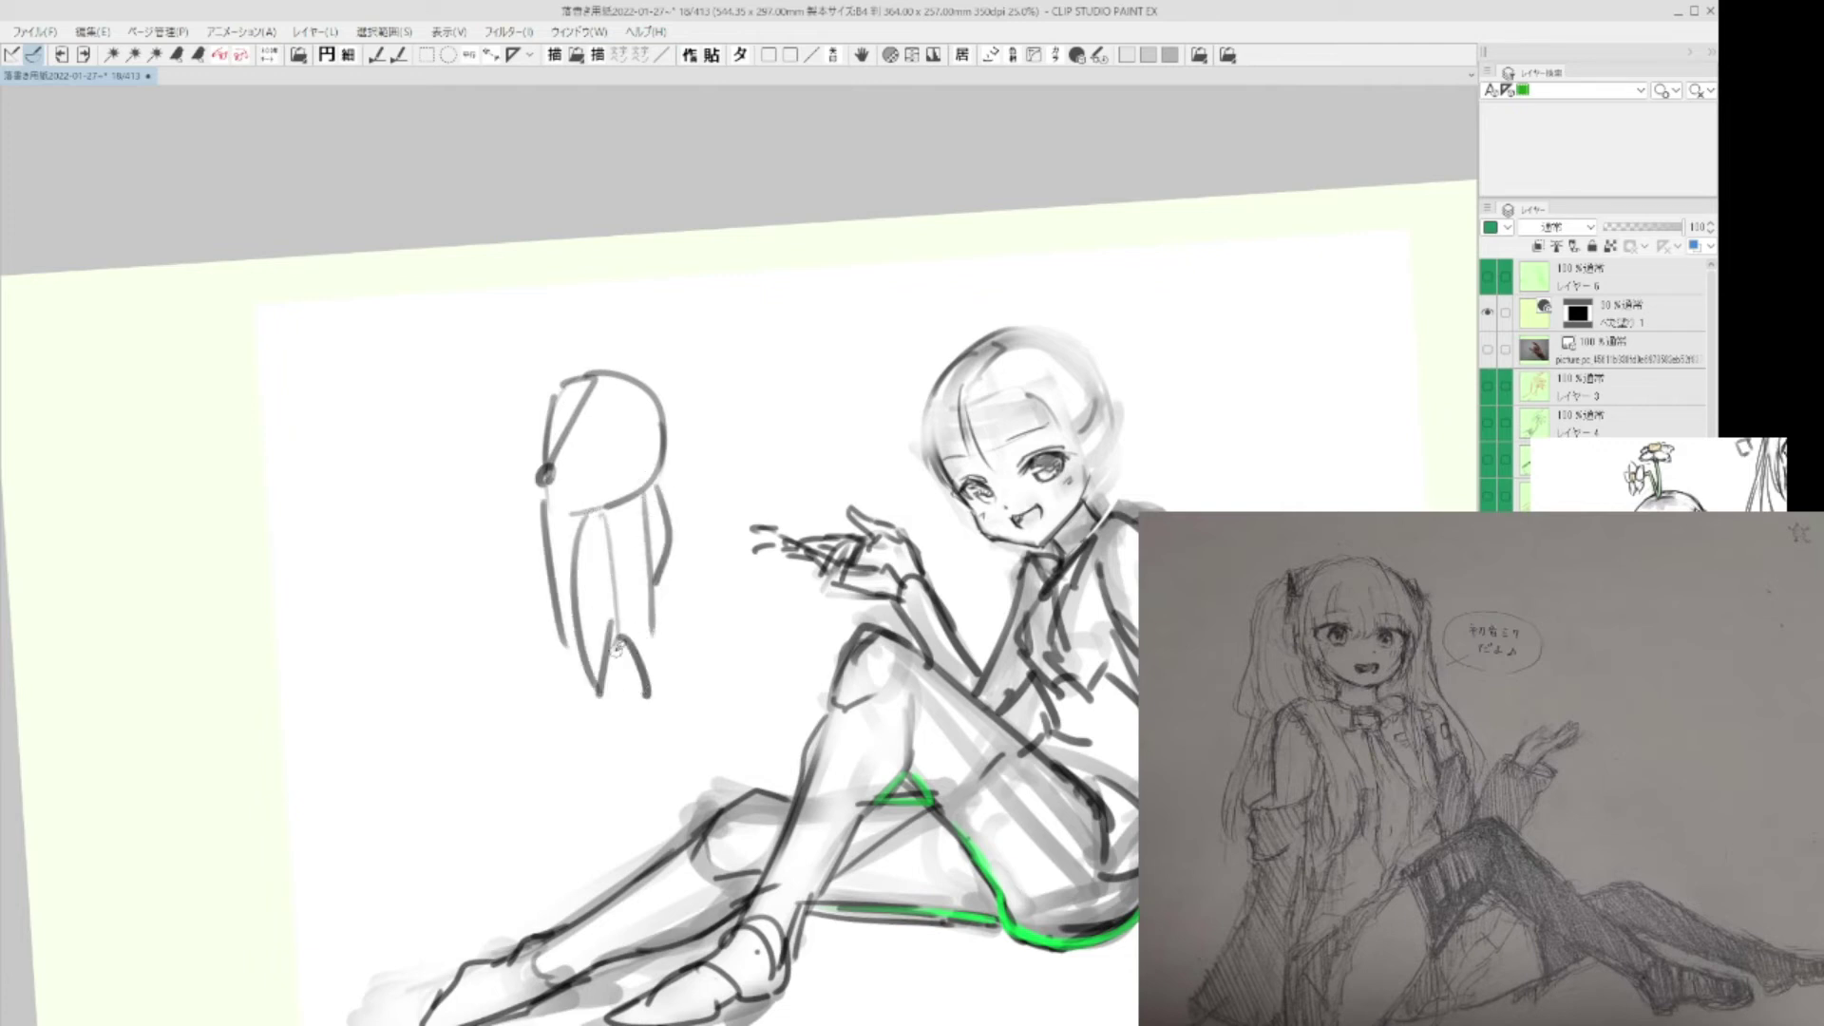
Hatch the back-of-thigh muscles in green and continue the diagram with black calf outlines below them.
{"action": "left_click_drag", "start_coordinate": [593, 518], "coordinate": [650, 698]}
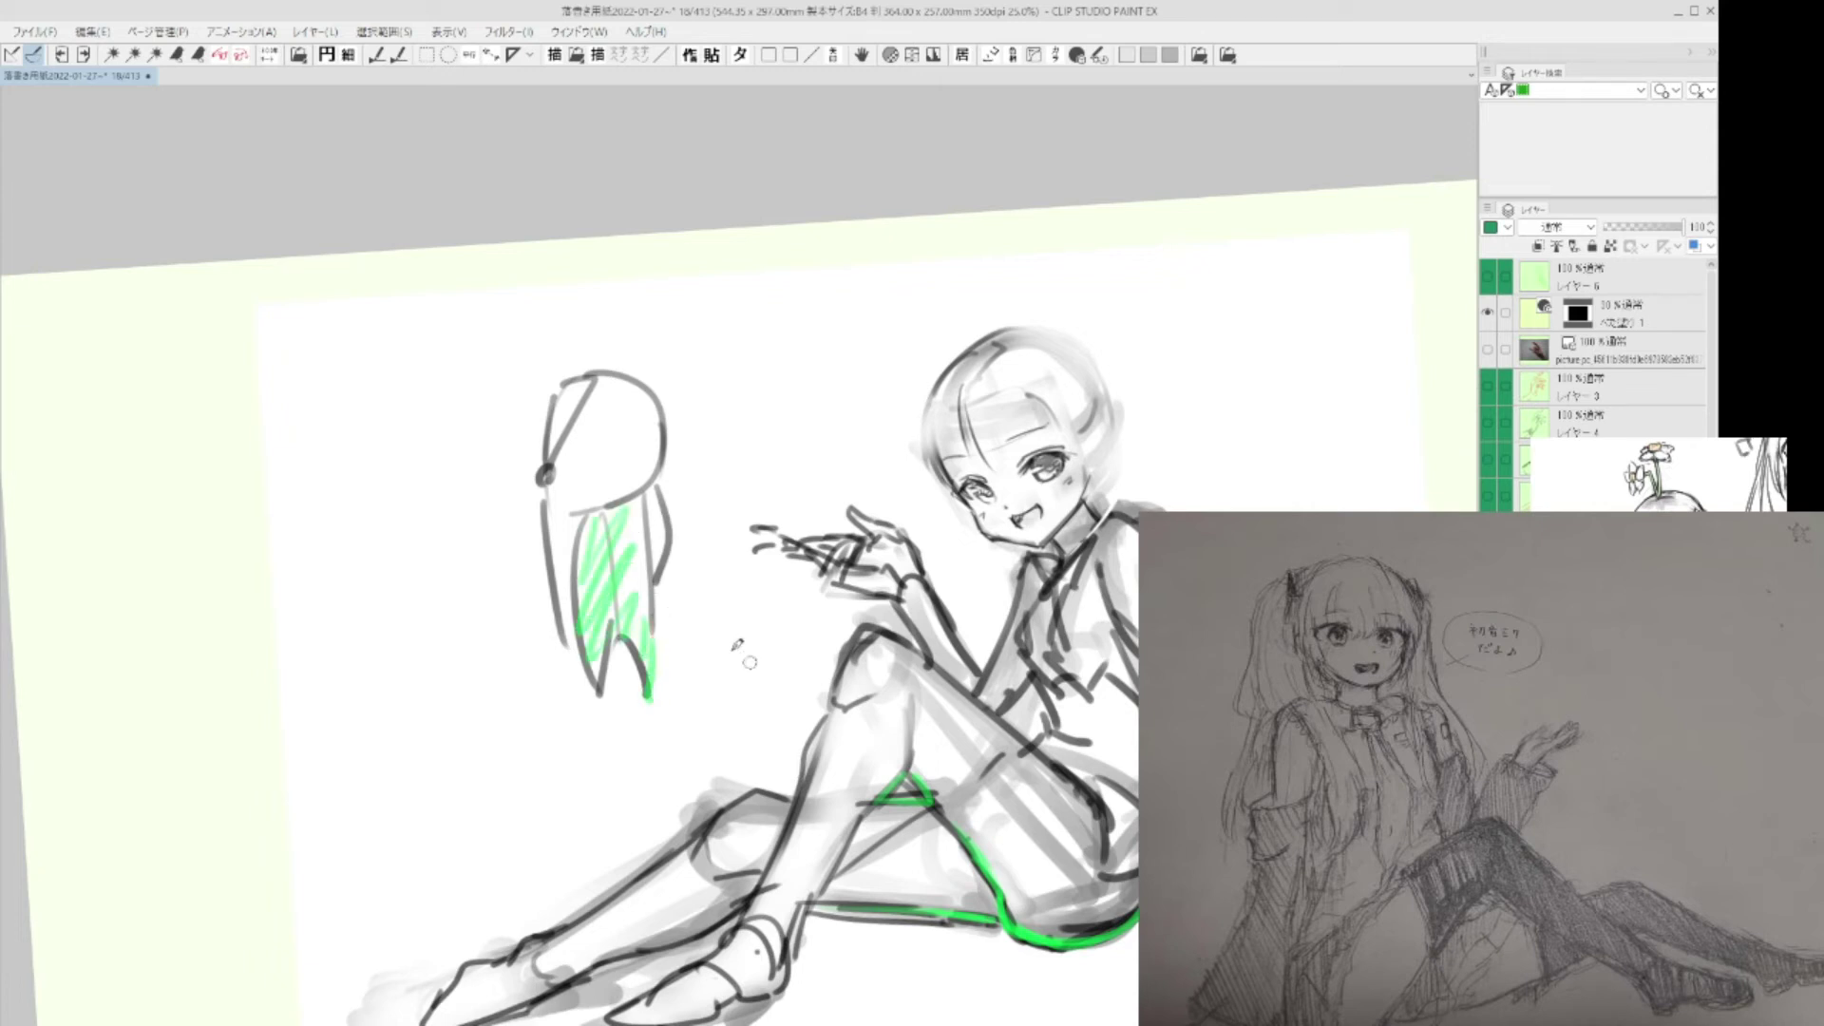
{"action": "left_click_drag", "start_coordinate": [653, 608], "coordinate": [671, 714]}
{"action": "left_click_drag", "start_coordinate": [562, 622], "coordinate": [601, 760]}
{"action": "mouse_move", "coordinate": [656, 679]}
{"action": "left_mouse_down"}
{"action": "mouse_move", "coordinate": [671, 733]}
{"action": "mouse_move", "coordinate": [638, 796]}
{"action": "left_mouse_up"}
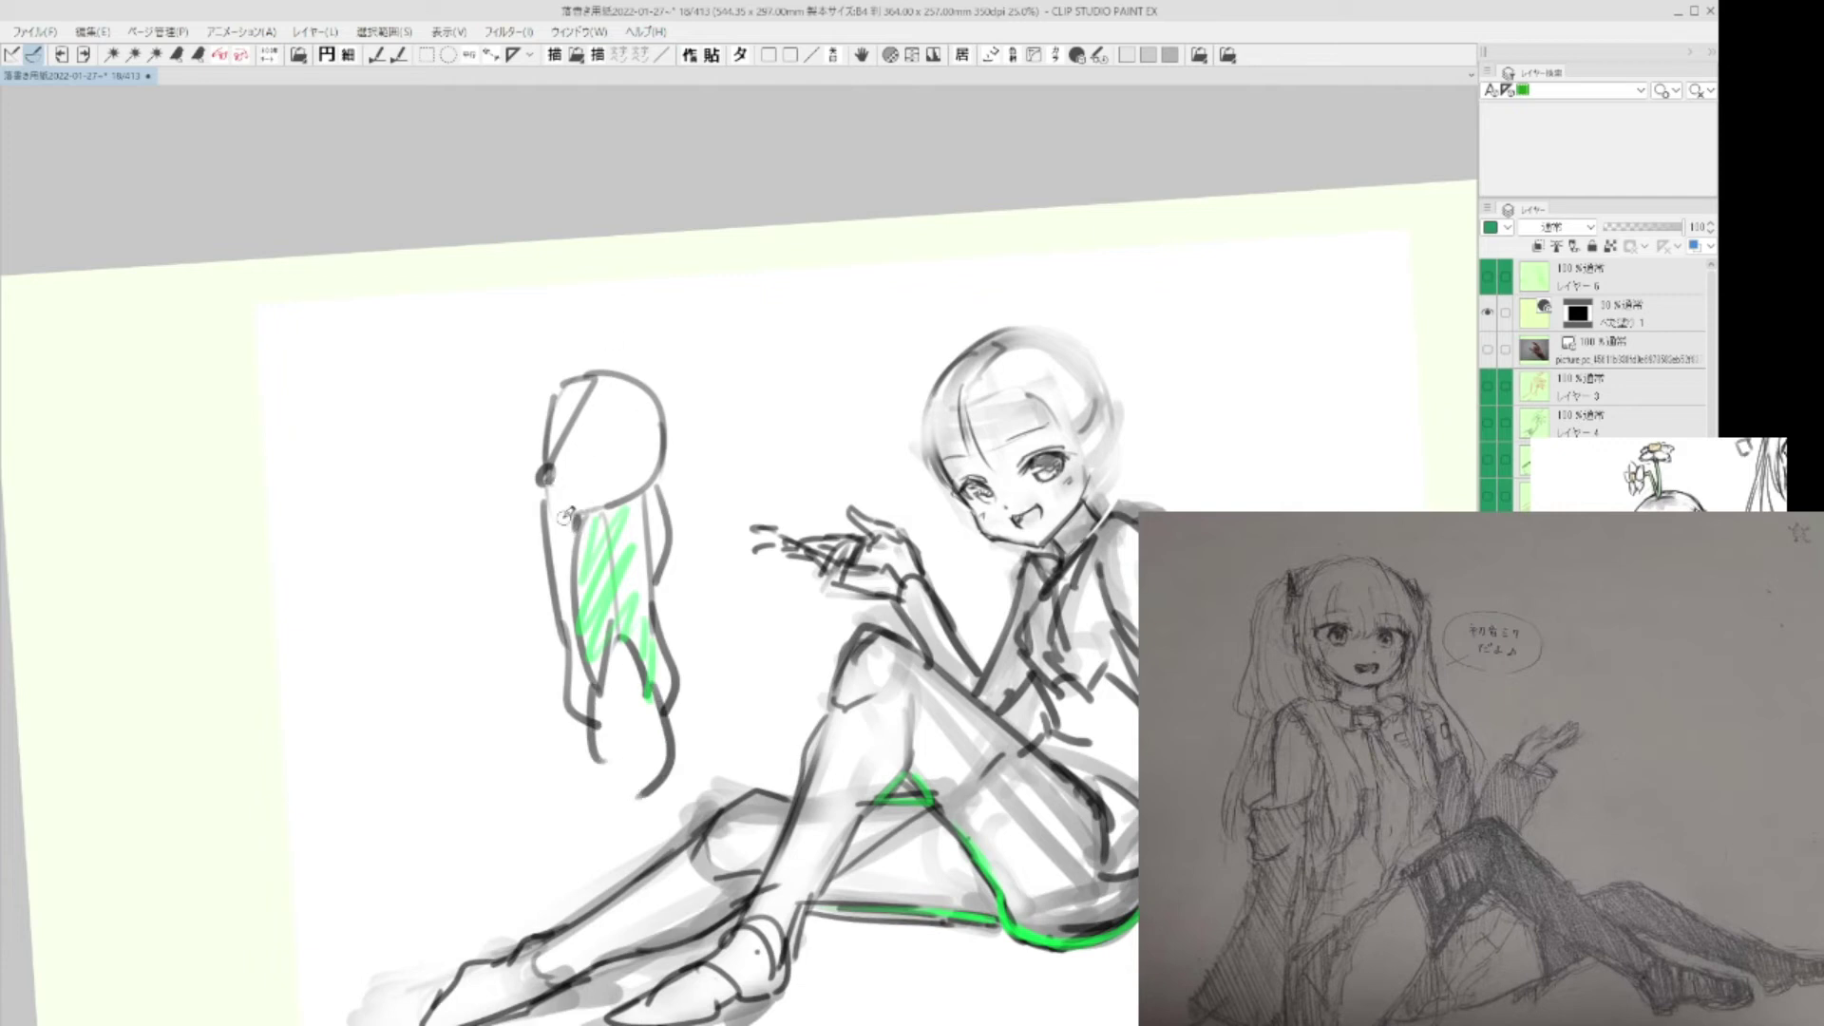
{"action": "left_click_drag", "start_coordinate": [1072, 763], "coordinate": [1085, 667]}
{"action": "left_click_drag", "start_coordinate": [855, 570], "coordinate": [839, 566]}
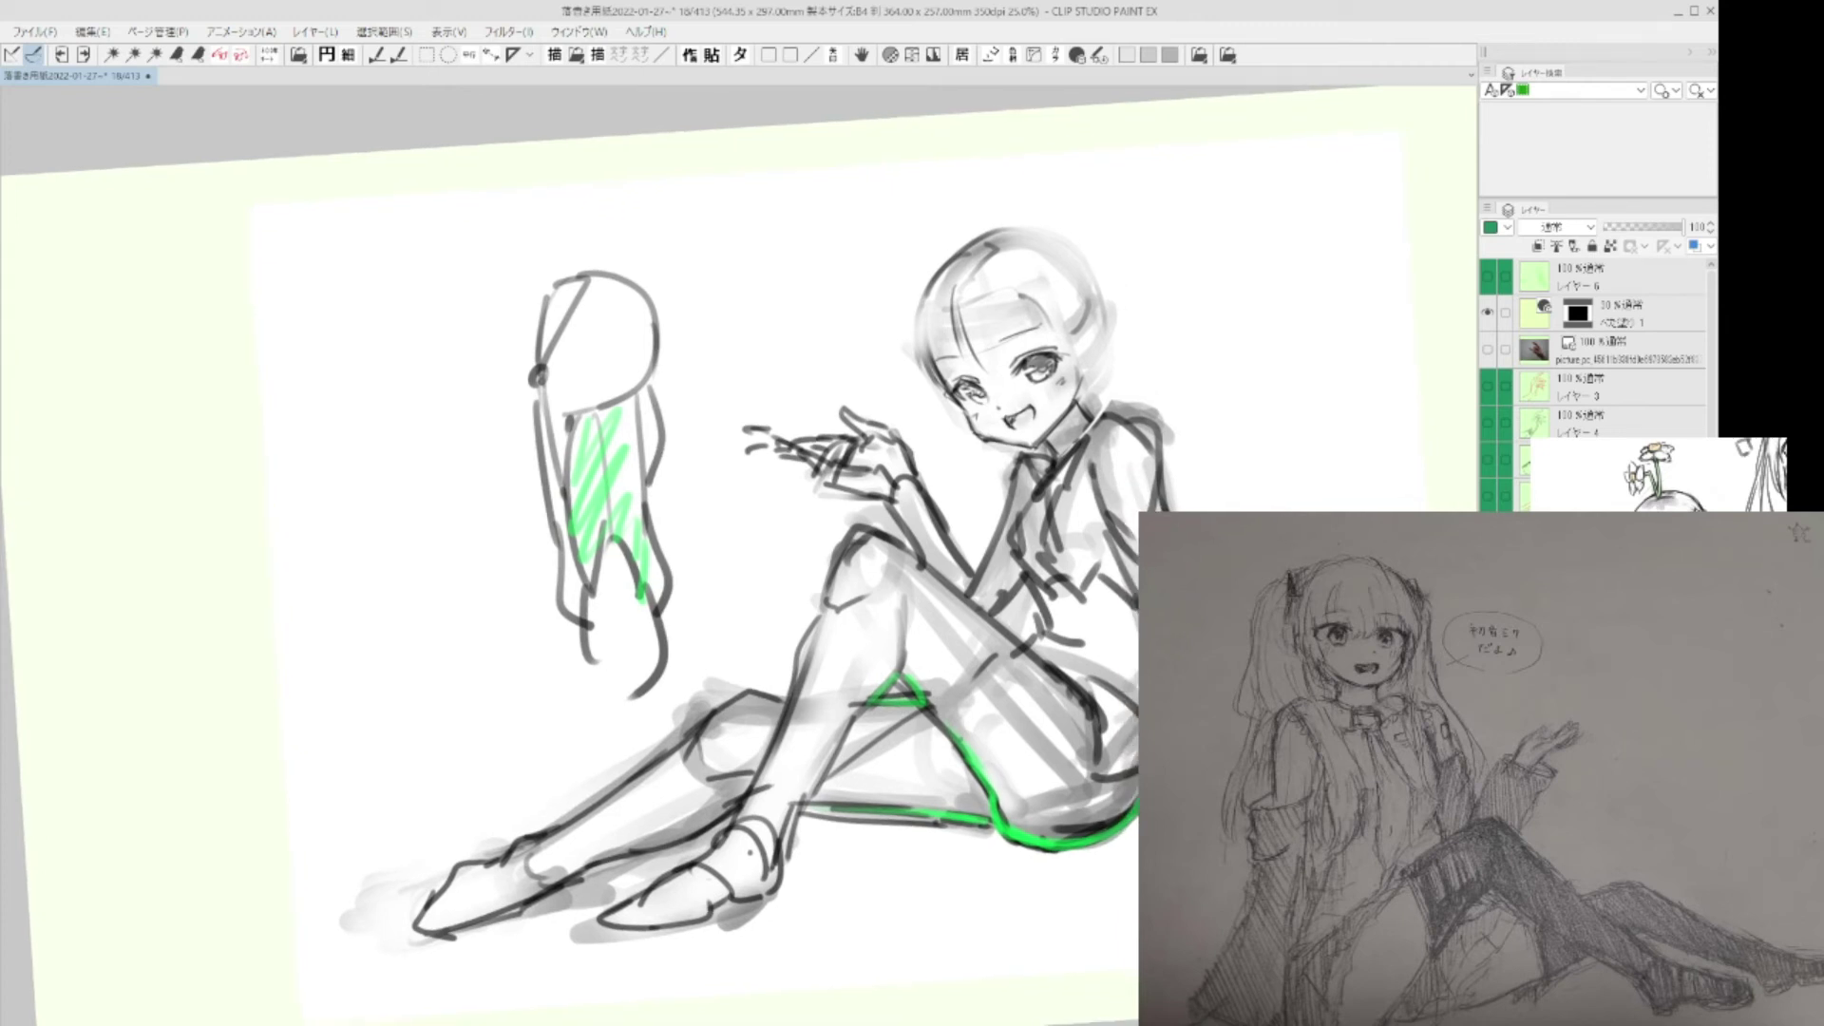
{"action": "mouse_move", "coordinate": [623, 398]}
{"action": "left_mouse_down"}
{"action": "mouse_move", "coordinate": [644, 503]}
{"action": "mouse_move", "coordinate": [577, 475]}
{"action": "mouse_move", "coordinate": [633, 498]}
{"action": "mouse_move", "coordinate": [642, 589]}
{"action": "left_mouse_up"}
{"action": "mouse_move", "coordinate": [593, 521]}
{"action": "left_mouse_down"}
{"action": "mouse_move", "coordinate": [583, 582]}
{"action": "mouse_move", "coordinate": [609, 561]}
{"action": "left_mouse_up"}
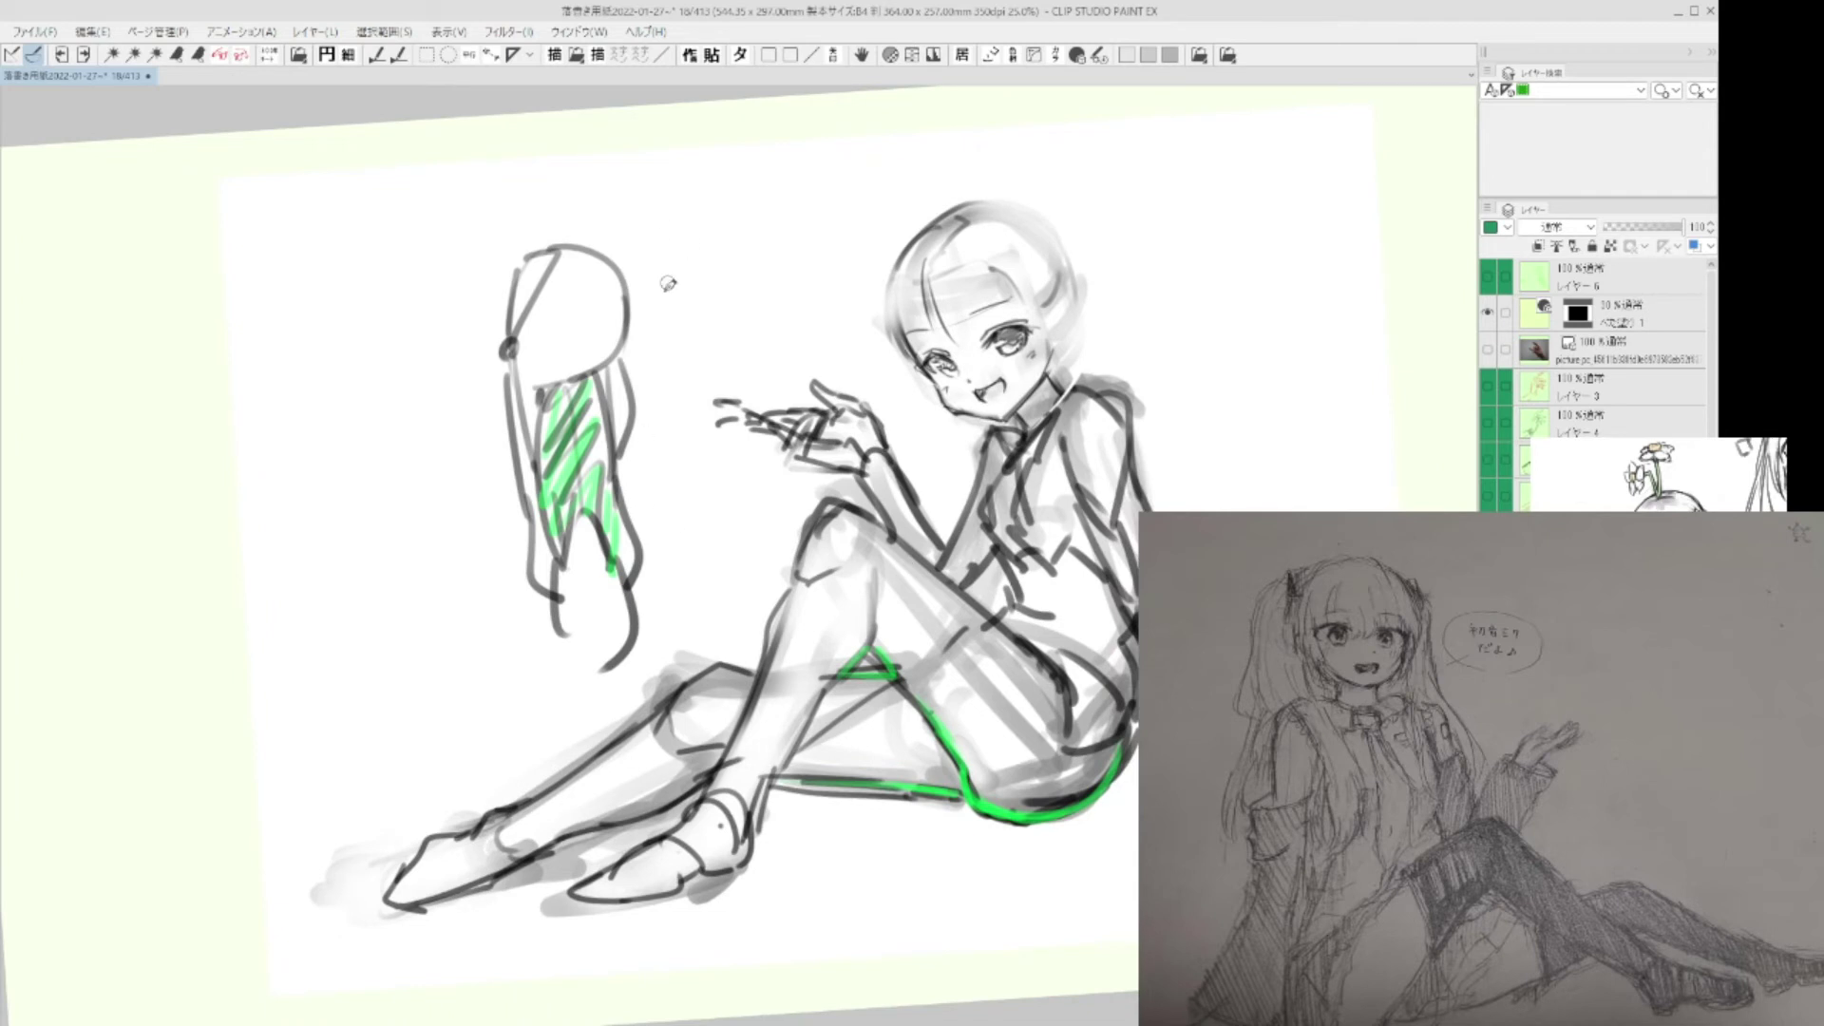
Select the back-of-leg diagram with a freehand loop, delete it and deselect.
{"action": "mouse_move", "coordinate": [645, 254]}
{"action": "left_mouse_down"}
{"action": "mouse_move", "coordinate": [524, 694]}
{"action": "mouse_move", "coordinate": [711, 378]}
{"action": "left_mouse_up"}
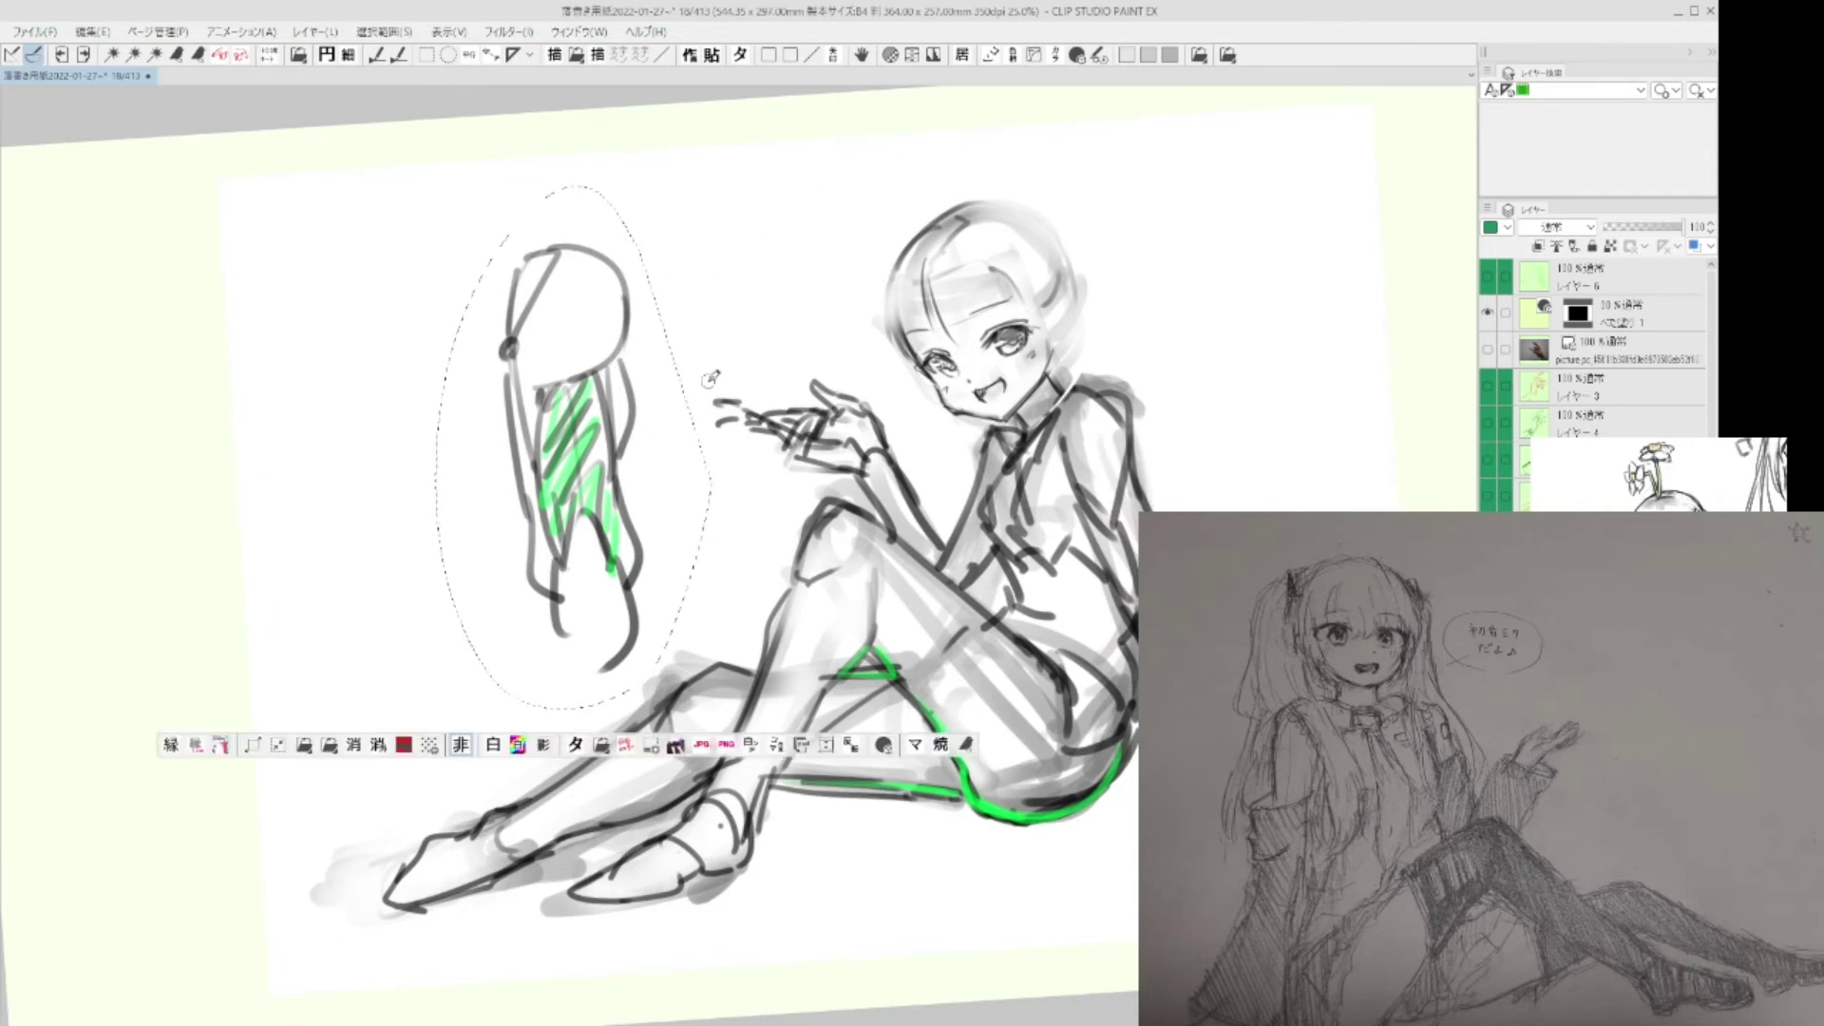
{"action": "key", "text": "Delete"}
{"action": "key", "text": "ctrl+d"}
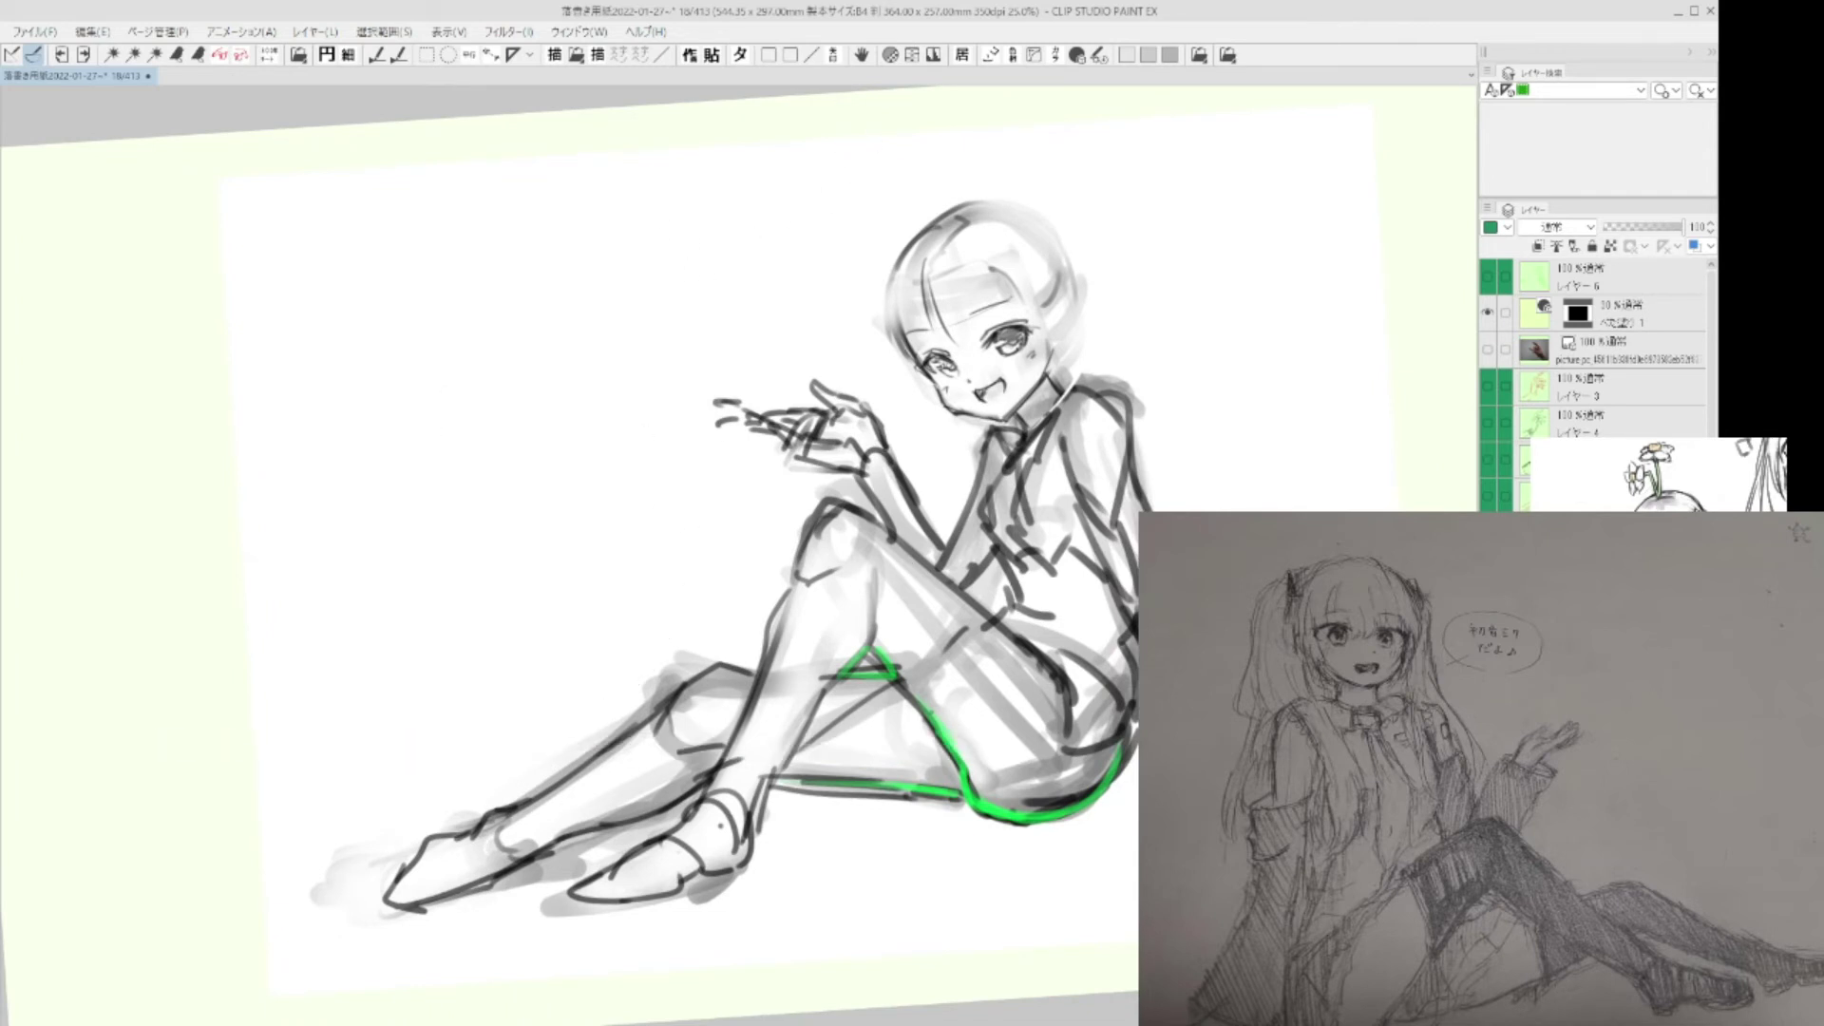
Start a hip diagram beside the head, drawing the thigh's upper and lower edges and a buttock curve in black.
{"action": "left_click_drag", "start_coordinate": [1194, 823], "coordinate": [1117, 851]}
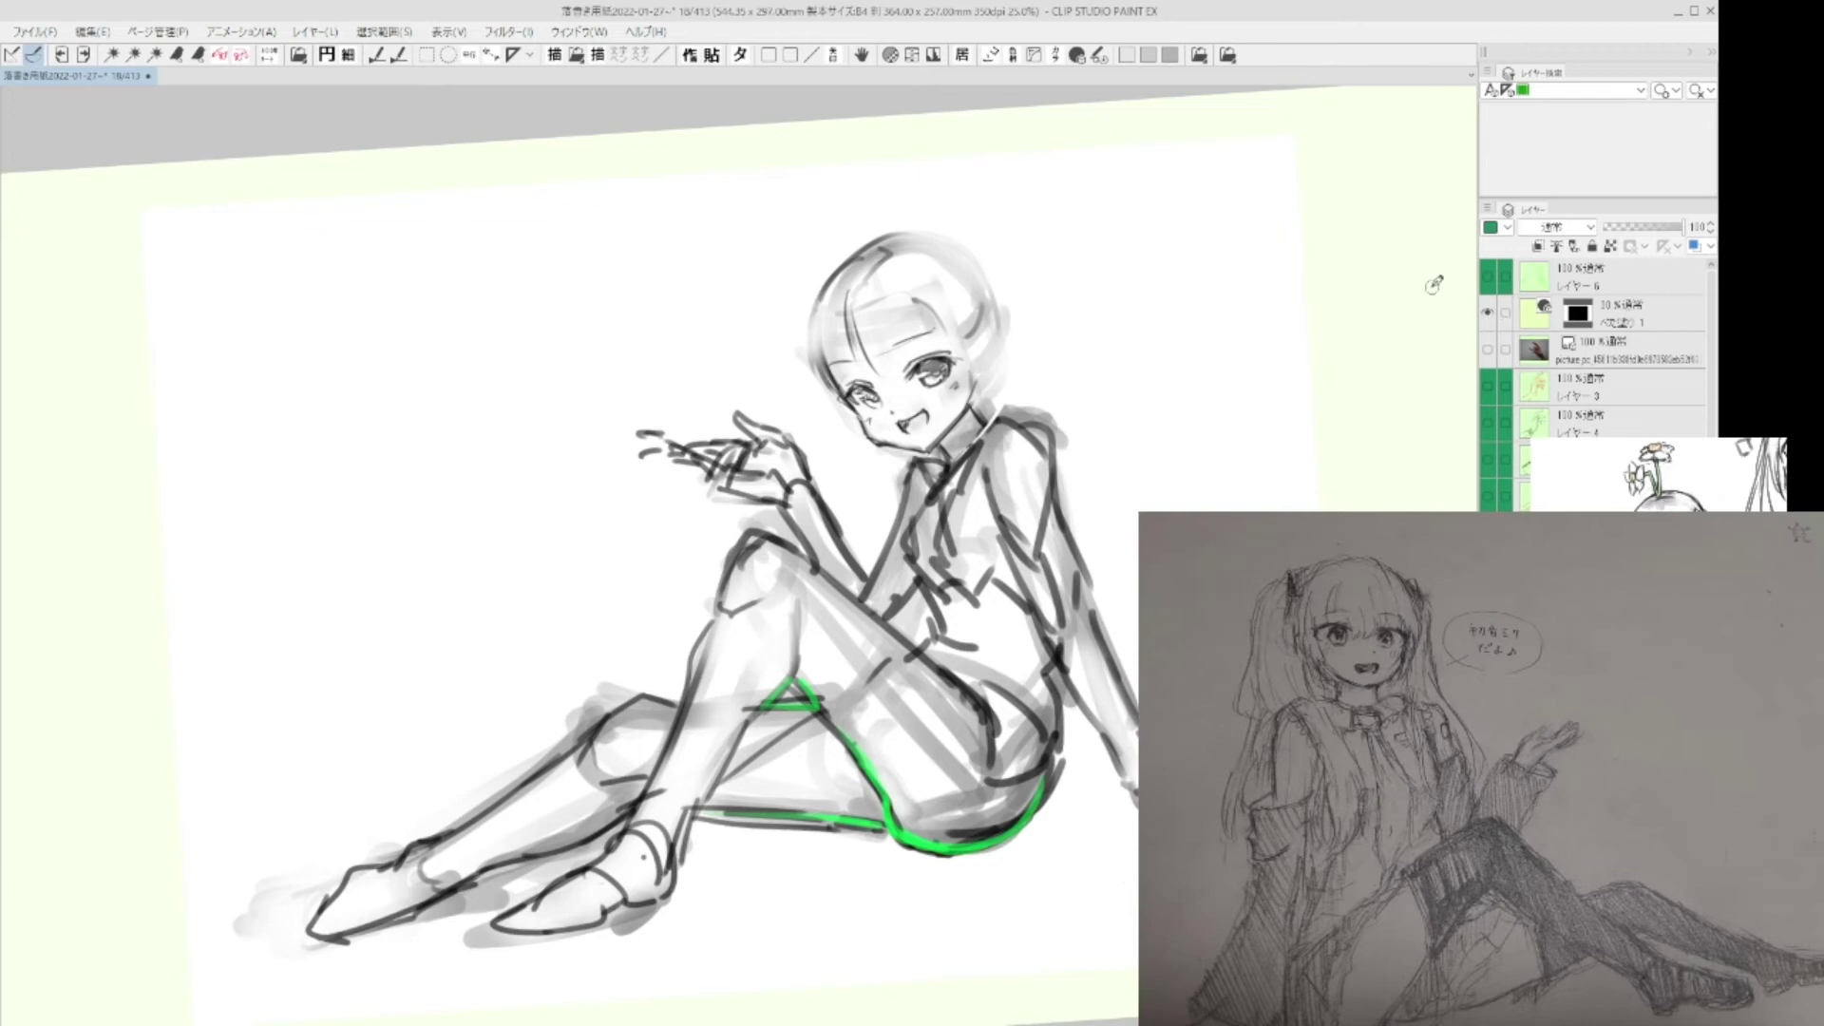
{"action": "left_click_drag", "start_coordinate": [681, 619], "coordinate": [796, 617]}
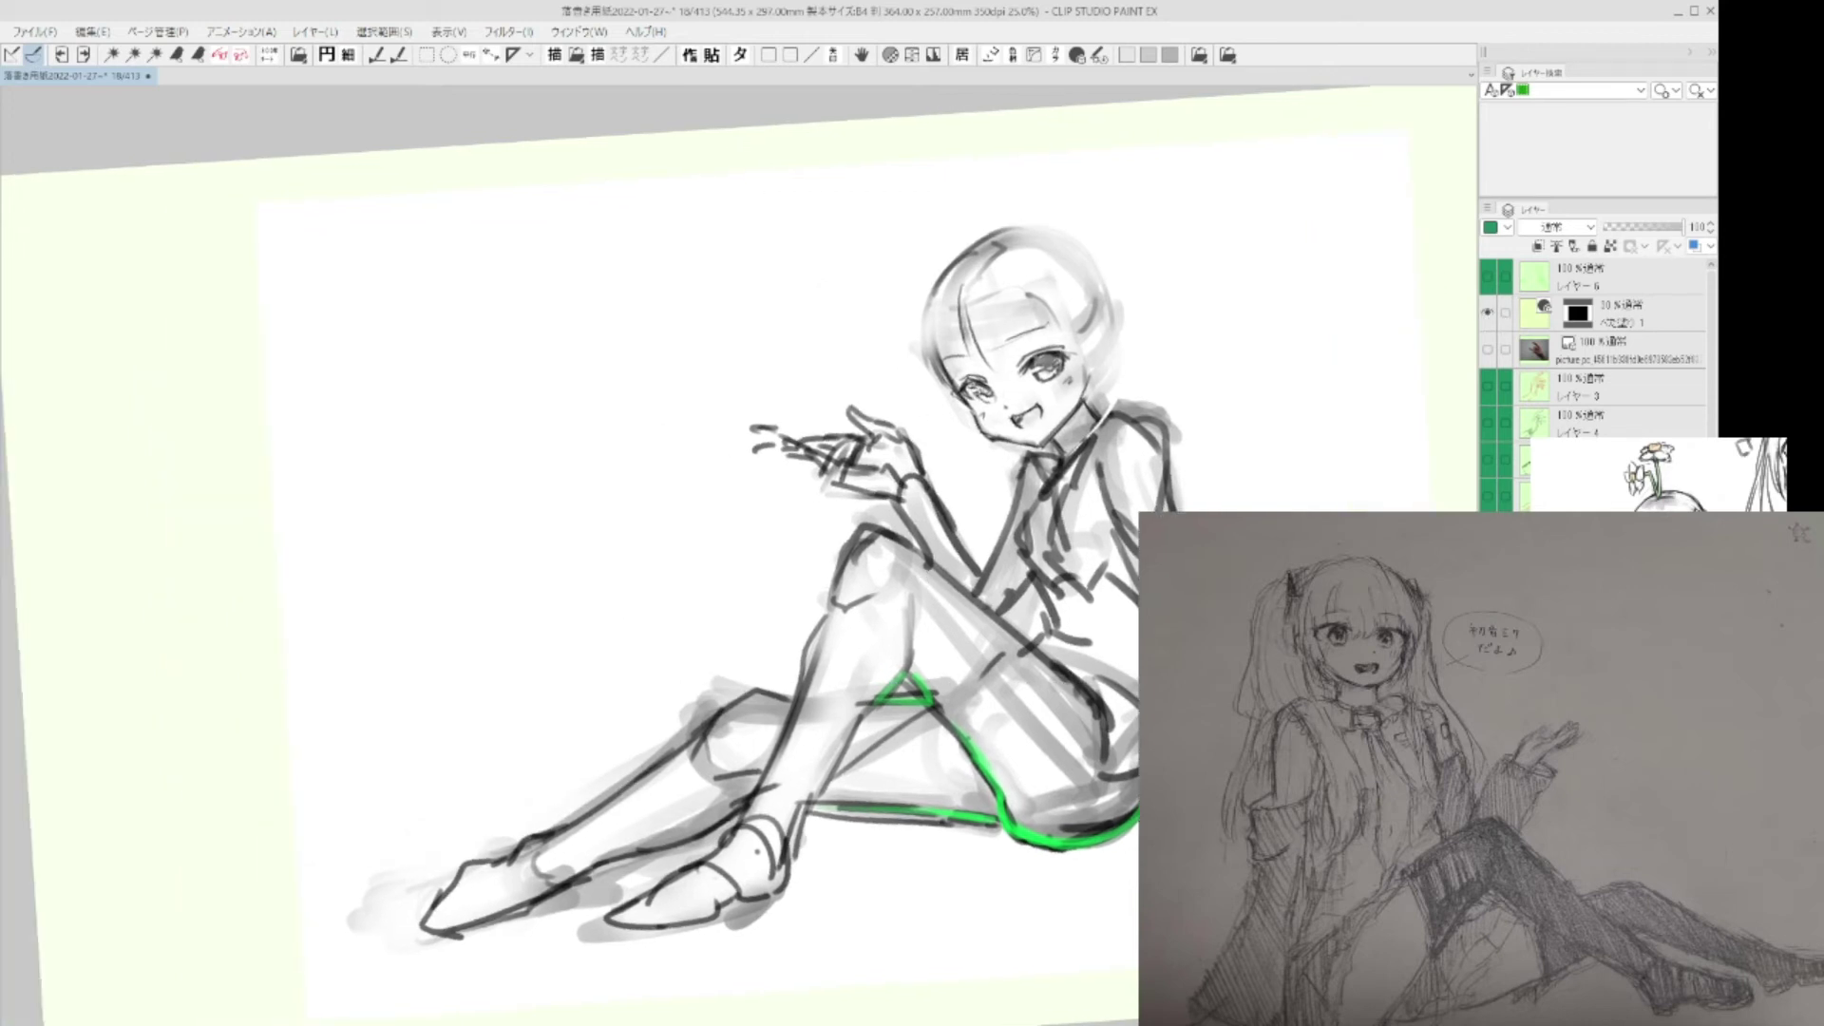
{"action": "left_click_drag", "start_coordinate": [1319, 390], "coordinate": [1053, 400]}
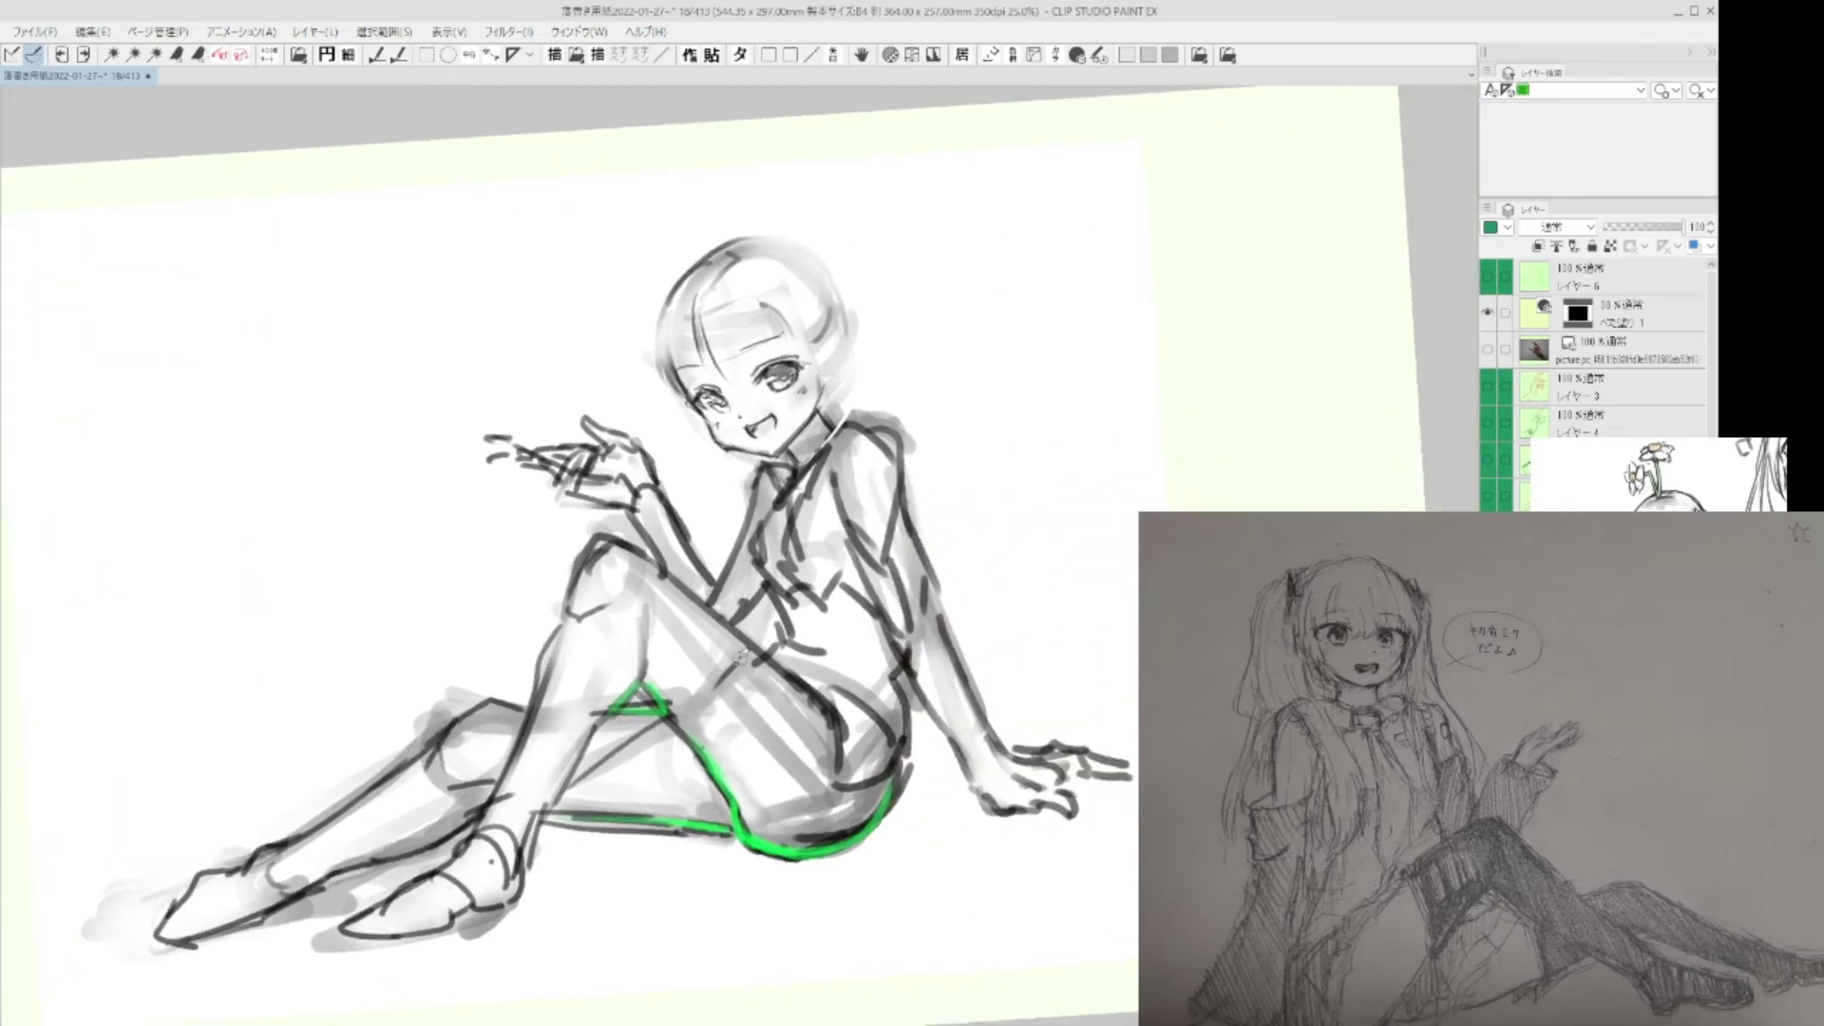
{"action": "left_click_drag", "start_coordinate": [707, 595], "coordinate": [877, 705]}
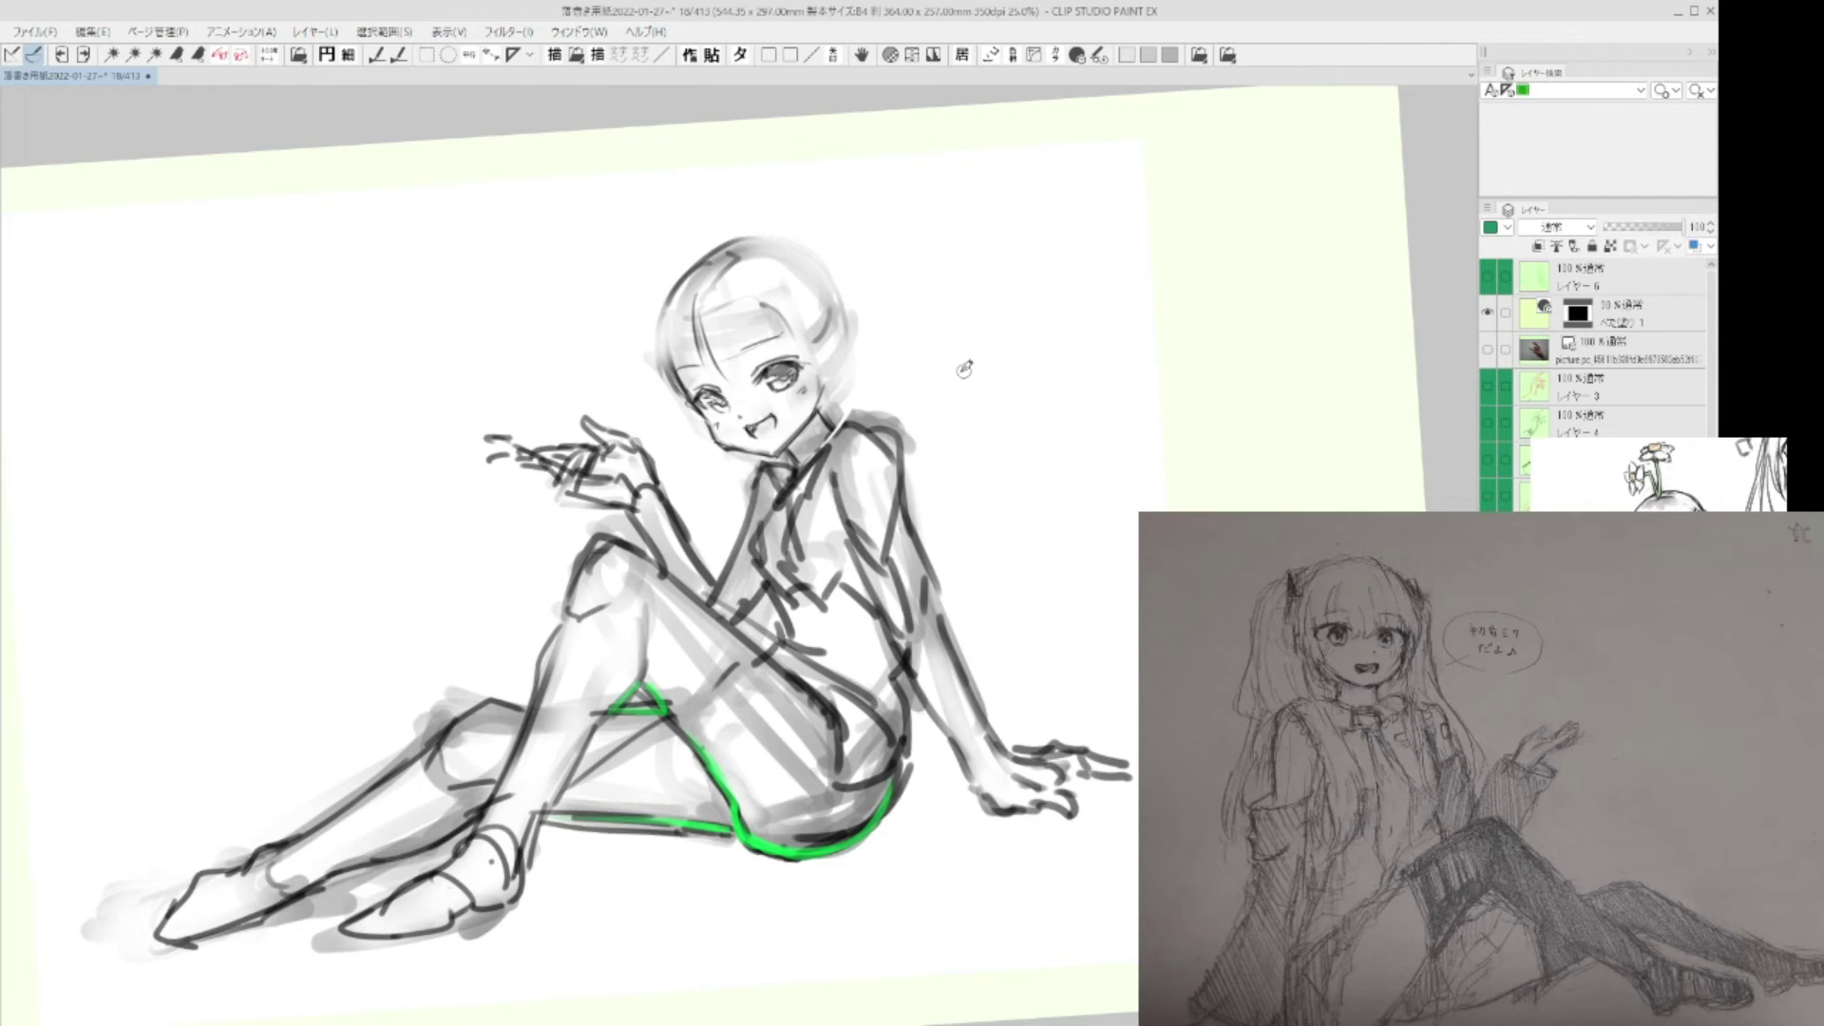
{"action": "mouse_move", "coordinate": [1036, 278]}
{"action": "left_mouse_down"}
{"action": "mouse_move", "coordinate": [979, 389]}
{"action": "mouse_move", "coordinate": [1123, 317]}
{"action": "left_mouse_up"}
{"action": "left_click_drag", "start_coordinate": [1009, 226], "coordinate": [1125, 287]}
{"action": "left_click_drag", "start_coordinate": [905, 313], "coordinate": [988, 382]}
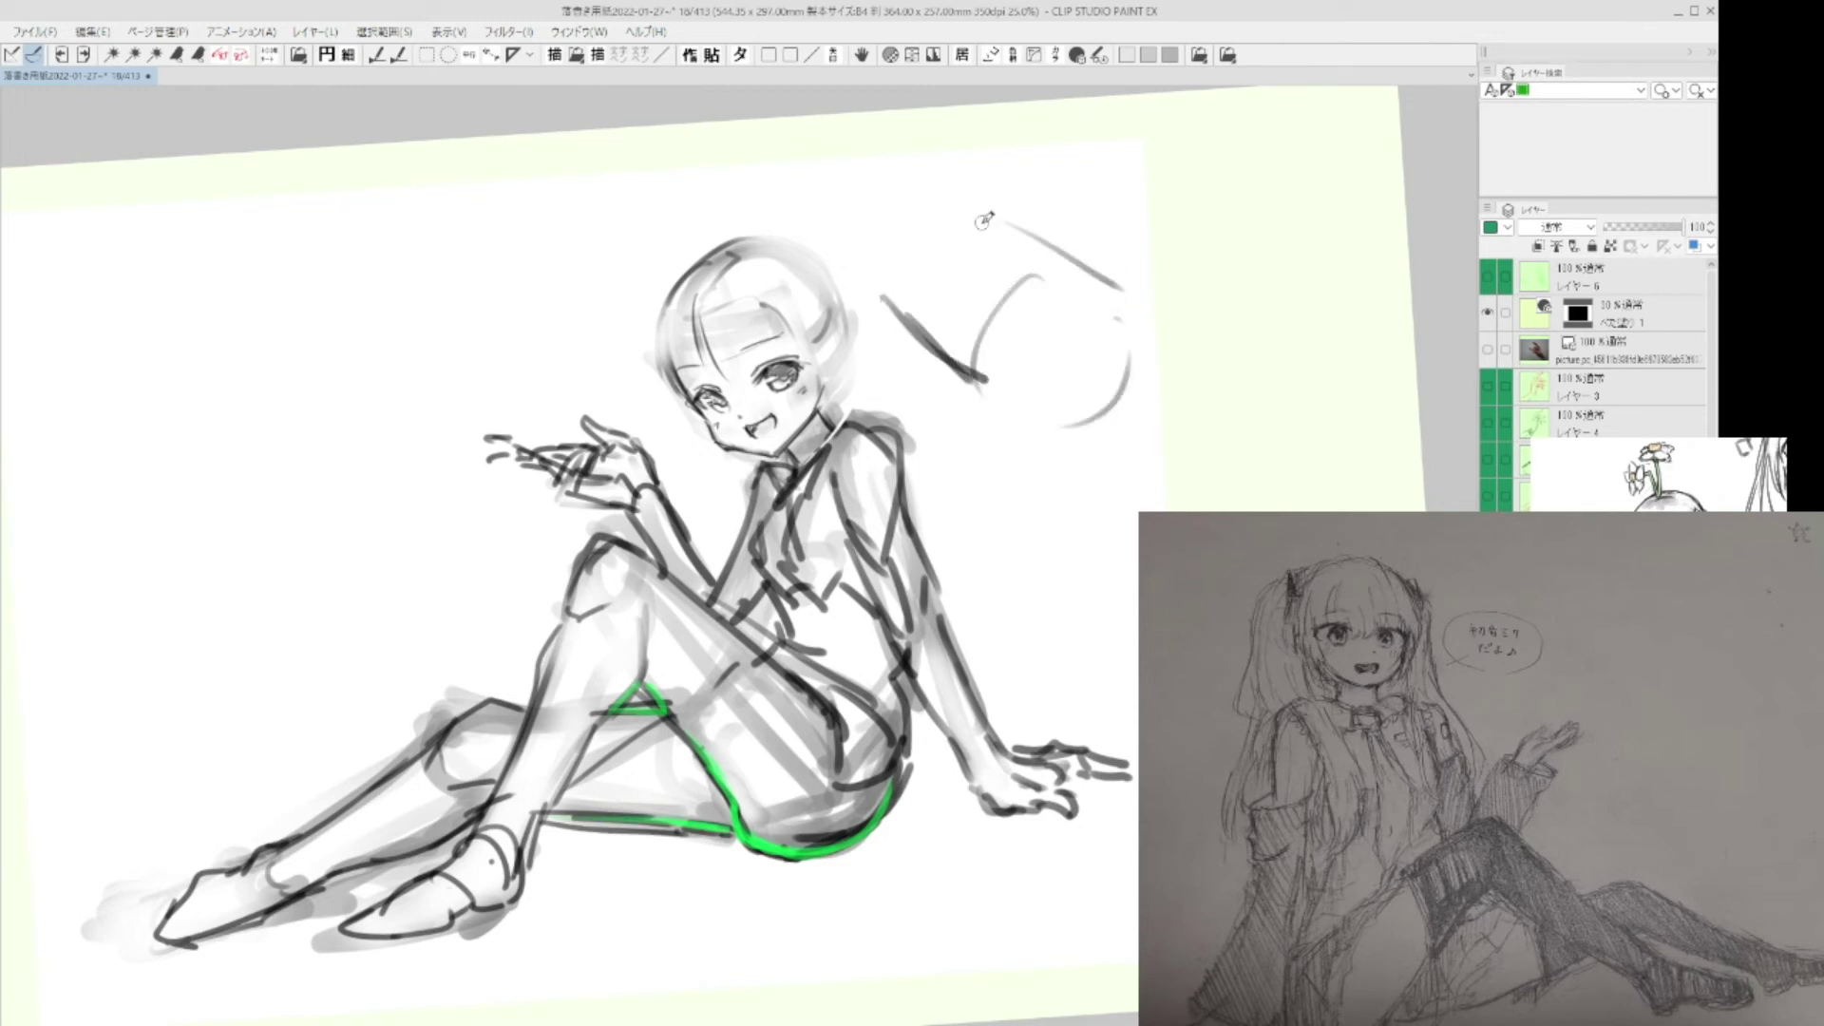
{"action": "left_click_drag", "start_coordinate": [950, 192], "coordinate": [1101, 285]}
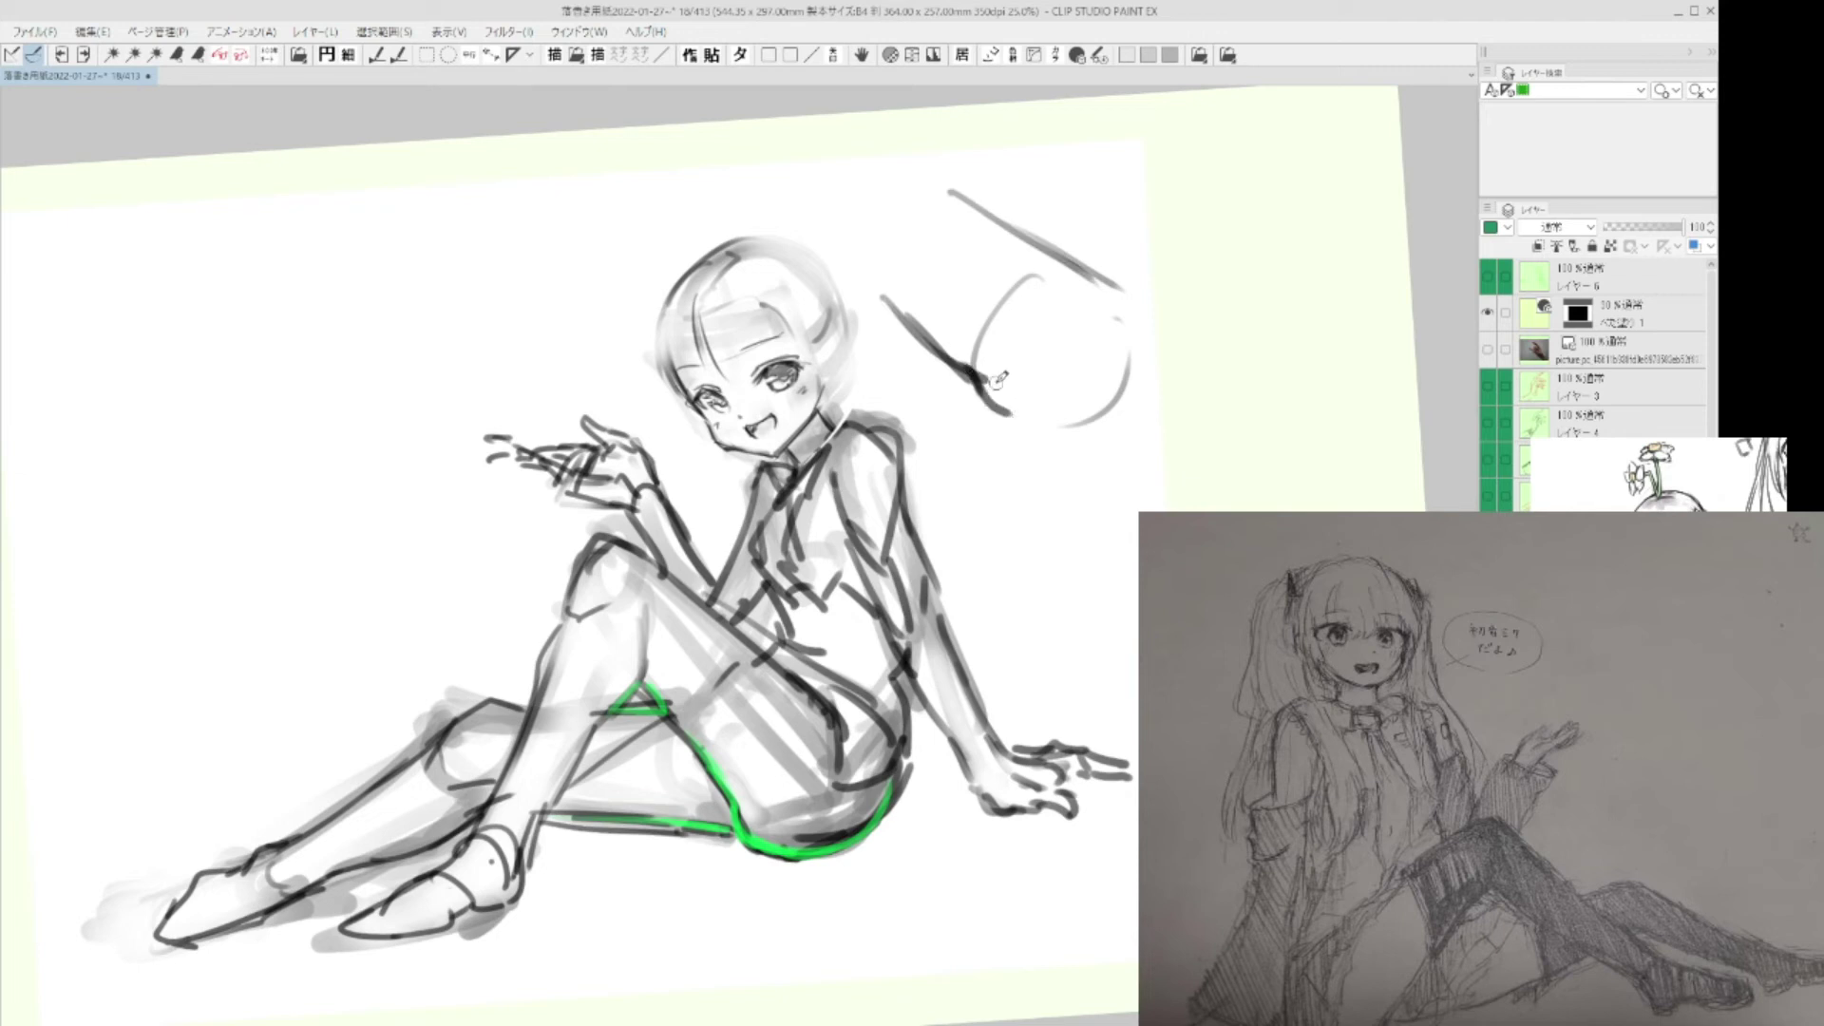
Complete the hip diagram with the outer buttock contour, waist crease, thickened thigh underside and the far thigh's edges.
{"action": "mouse_move", "coordinate": [991, 393]}
{"action": "left_mouse_down"}
{"action": "mouse_move", "coordinate": [988, 414]}
{"action": "mouse_move", "coordinate": [1024, 430]}
{"action": "left_mouse_up"}
{"action": "key", "text": "ctrl+z"}
{"action": "mouse_move", "coordinate": [950, 352]}
{"action": "left_mouse_down"}
{"action": "mouse_move", "coordinate": [986, 384]}
{"action": "mouse_move", "coordinate": [986, 415]}
{"action": "mouse_move", "coordinate": [1045, 432]}
{"action": "mouse_move", "coordinate": [1151, 228]}
{"action": "mouse_move", "coordinate": [1056, 236]}
{"action": "mouse_move", "coordinate": [1158, 255]}
{"action": "left_mouse_up"}
{"action": "left_click_drag", "start_coordinate": [1045, 214], "coordinate": [1084, 222]}
{"action": "left_click_drag", "start_coordinate": [889, 432], "coordinate": [978, 429]}
{"action": "mouse_move", "coordinate": [951, 362]}
{"action": "left_mouse_down"}
{"action": "mouse_move", "coordinate": [966, 403]}
{"action": "mouse_move", "coordinate": [986, 419]}
{"action": "mouse_move", "coordinate": [979, 373]}
{"action": "mouse_move", "coordinate": [1010, 429]}
{"action": "left_mouse_up"}
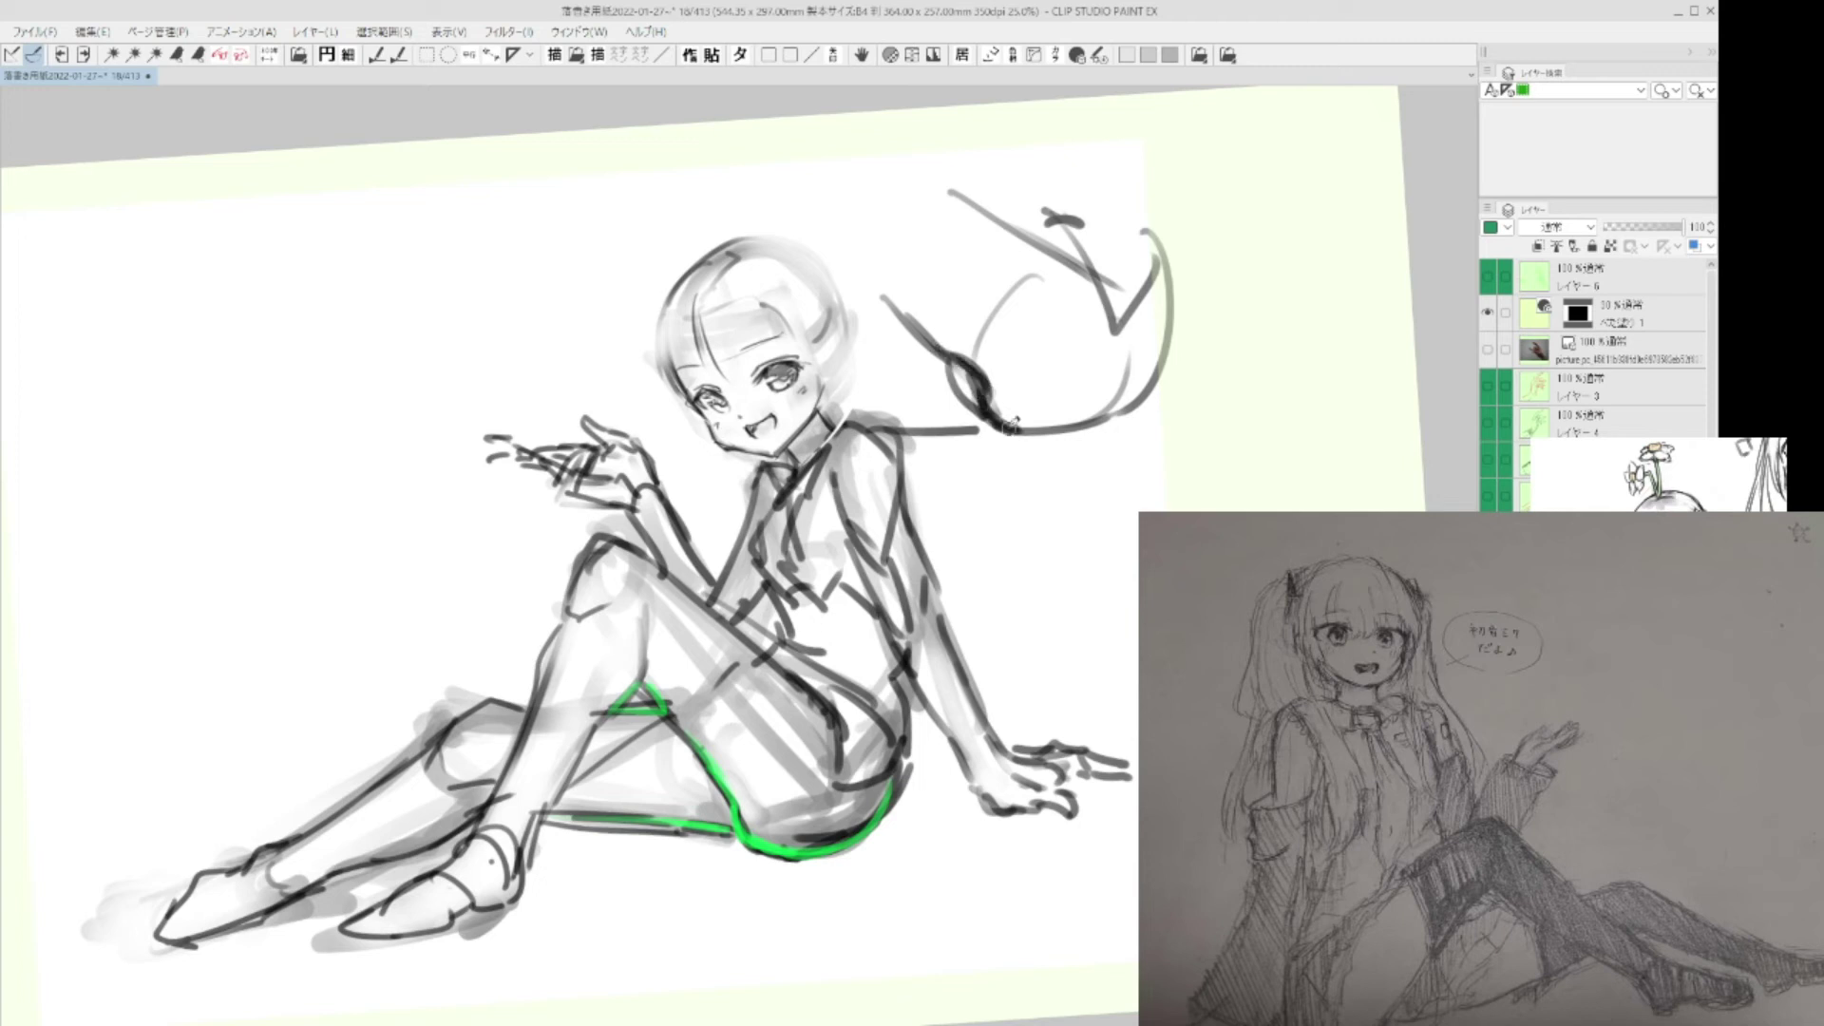
{"action": "key", "text": "ctrl+z"}
{"action": "mouse_move", "coordinate": [941, 348]}
{"action": "left_mouse_down"}
{"action": "mouse_move", "coordinate": [987, 401]}
{"action": "mouse_move", "coordinate": [976, 373]}
{"action": "mouse_move", "coordinate": [1041, 425]}
{"action": "mouse_move", "coordinate": [946, 418]}
{"action": "mouse_move", "coordinate": [1000, 429]}
{"action": "left_mouse_up"}
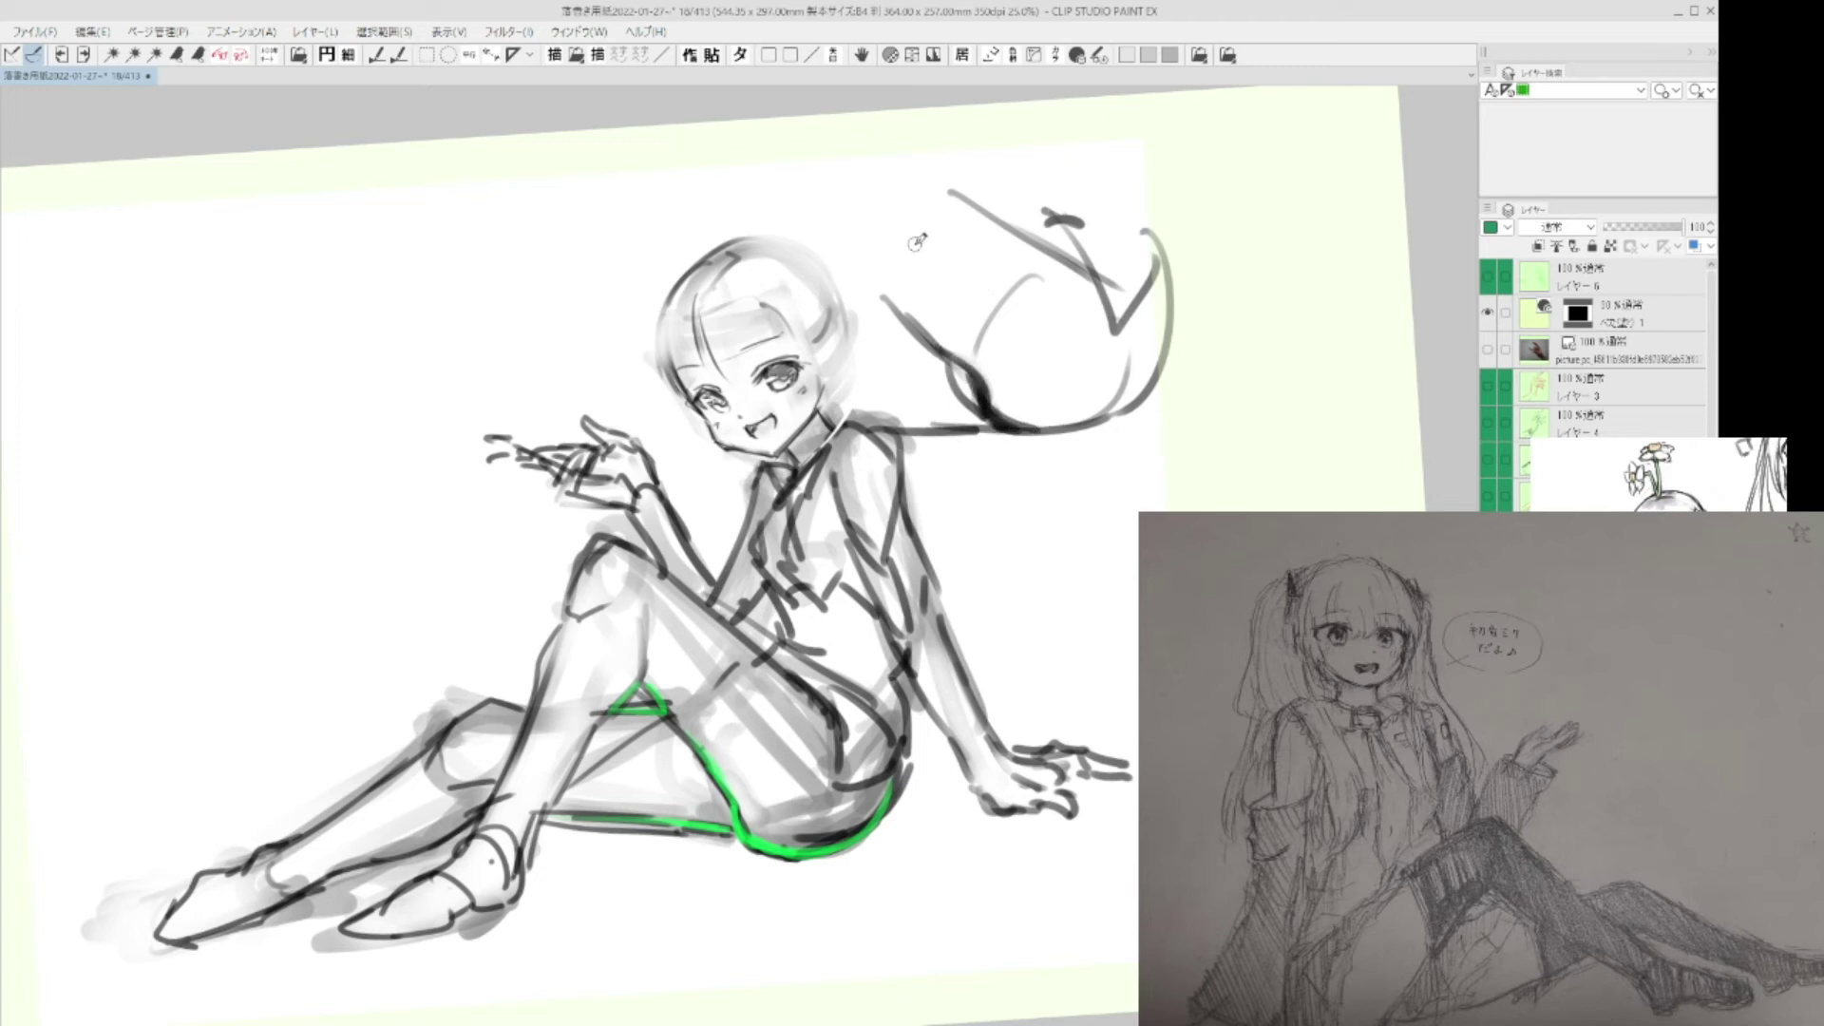
{"action": "left_click_drag", "start_coordinate": [871, 361], "coordinate": [950, 365]}
Draw a palm diagram on the blank side of the raised hand, with one upper block, two lower blocks and a thumb.
{"action": "left_click_drag", "start_coordinate": [446, 666], "coordinate": [649, 693]}
{"action": "mouse_move", "coordinate": [501, 502]}
{"action": "left_mouse_down"}
{"action": "mouse_move", "coordinate": [507, 455]}
{"action": "mouse_move", "coordinate": [591, 439]}
{"action": "mouse_move", "coordinate": [533, 488]}
{"action": "mouse_move", "coordinate": [589, 471]}
{"action": "left_mouse_up"}
{"action": "left_click_drag", "start_coordinate": [608, 429], "coordinate": [609, 454]}
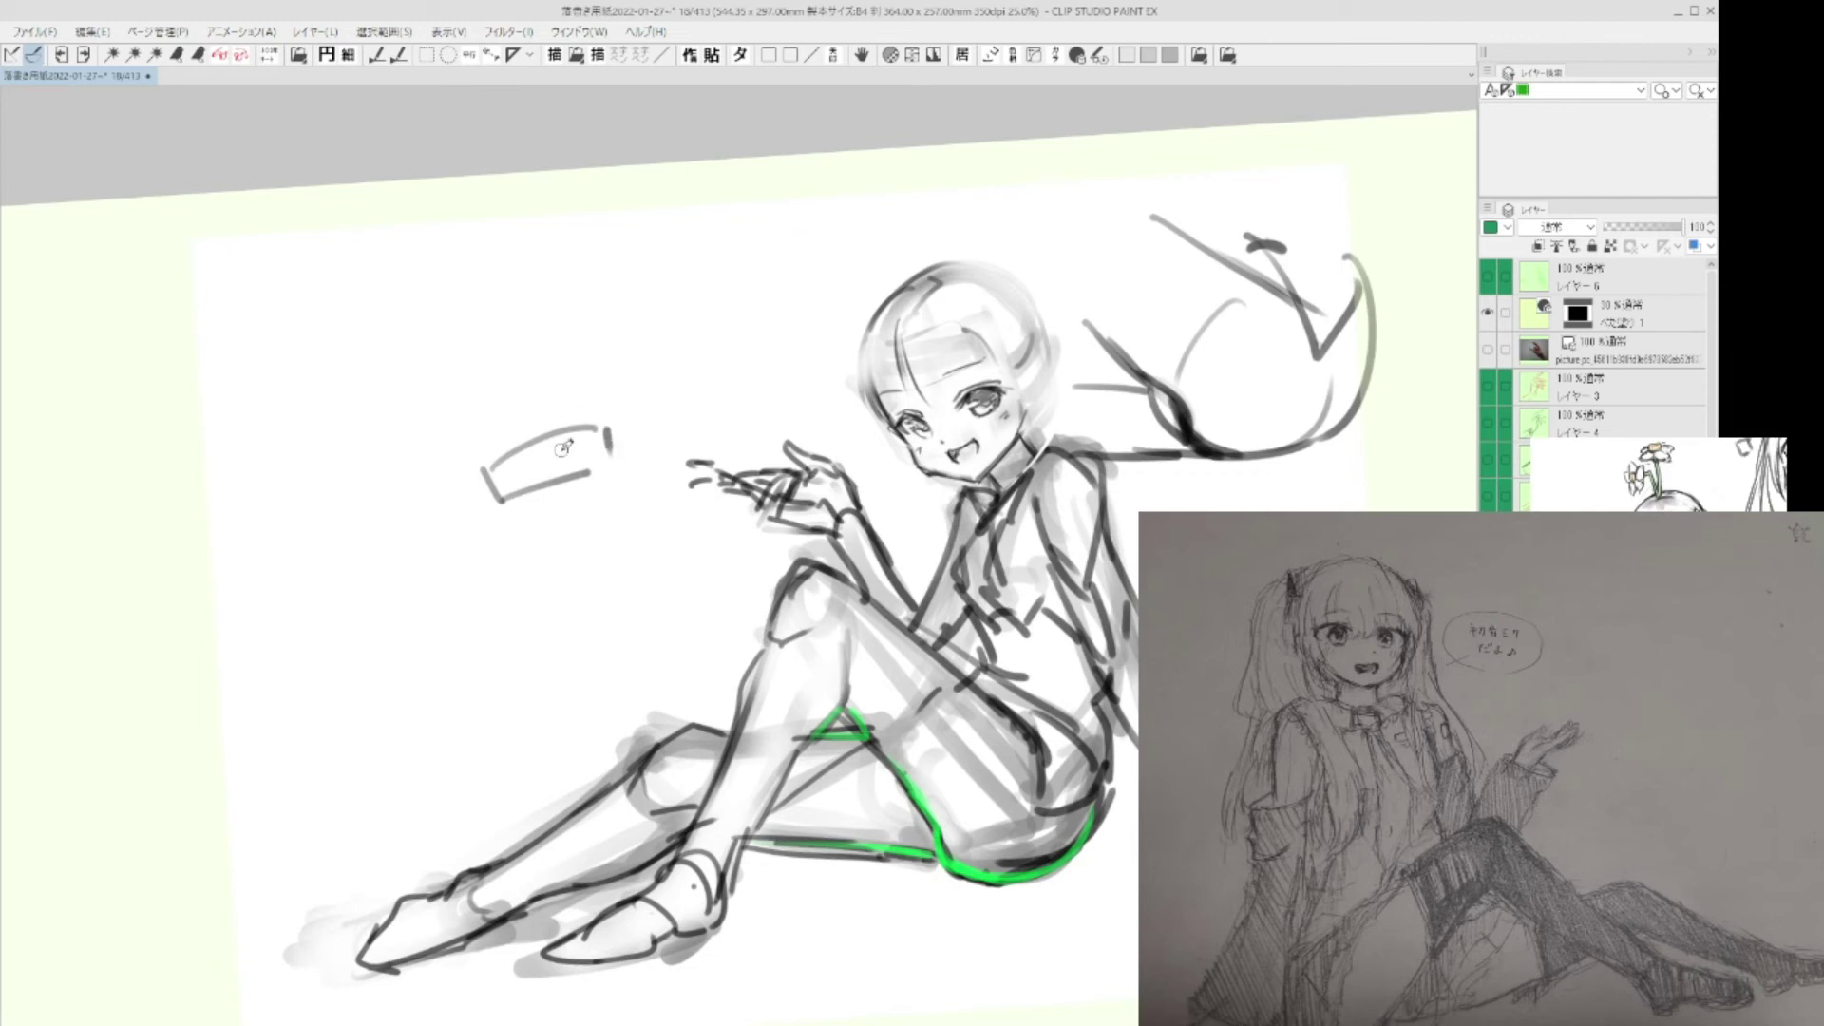
{"action": "mouse_move", "coordinate": [505, 515]}
{"action": "left_mouse_down"}
{"action": "mouse_move", "coordinate": [553, 498]}
{"action": "mouse_move", "coordinate": [627, 551]}
{"action": "left_mouse_up"}
{"action": "left_click_drag", "start_coordinate": [559, 495], "coordinate": [614, 477]}
{"action": "mouse_move", "coordinate": [508, 518]}
{"action": "left_mouse_down"}
{"action": "mouse_move", "coordinate": [535, 581]}
{"action": "mouse_move", "coordinate": [586, 567]}
{"action": "left_mouse_up"}
{"action": "left_click_drag", "start_coordinate": [554, 498], "coordinate": [574, 560]}
{"action": "left_click_drag", "start_coordinate": [594, 562], "coordinate": [622, 551]}
{"action": "left_click_drag", "start_coordinate": [613, 445], "coordinate": [709, 485]}
{"action": "mouse_move", "coordinate": [603, 552]}
{"action": "left_mouse_down"}
{"action": "mouse_move", "coordinate": [588, 607]}
{"action": "mouse_move", "coordinate": [635, 620]}
{"action": "mouse_move", "coordinate": [534, 585]}
{"action": "mouse_move", "coordinate": [529, 600]}
{"action": "mouse_move", "coordinate": [567, 593]}
{"action": "left_mouse_up"}
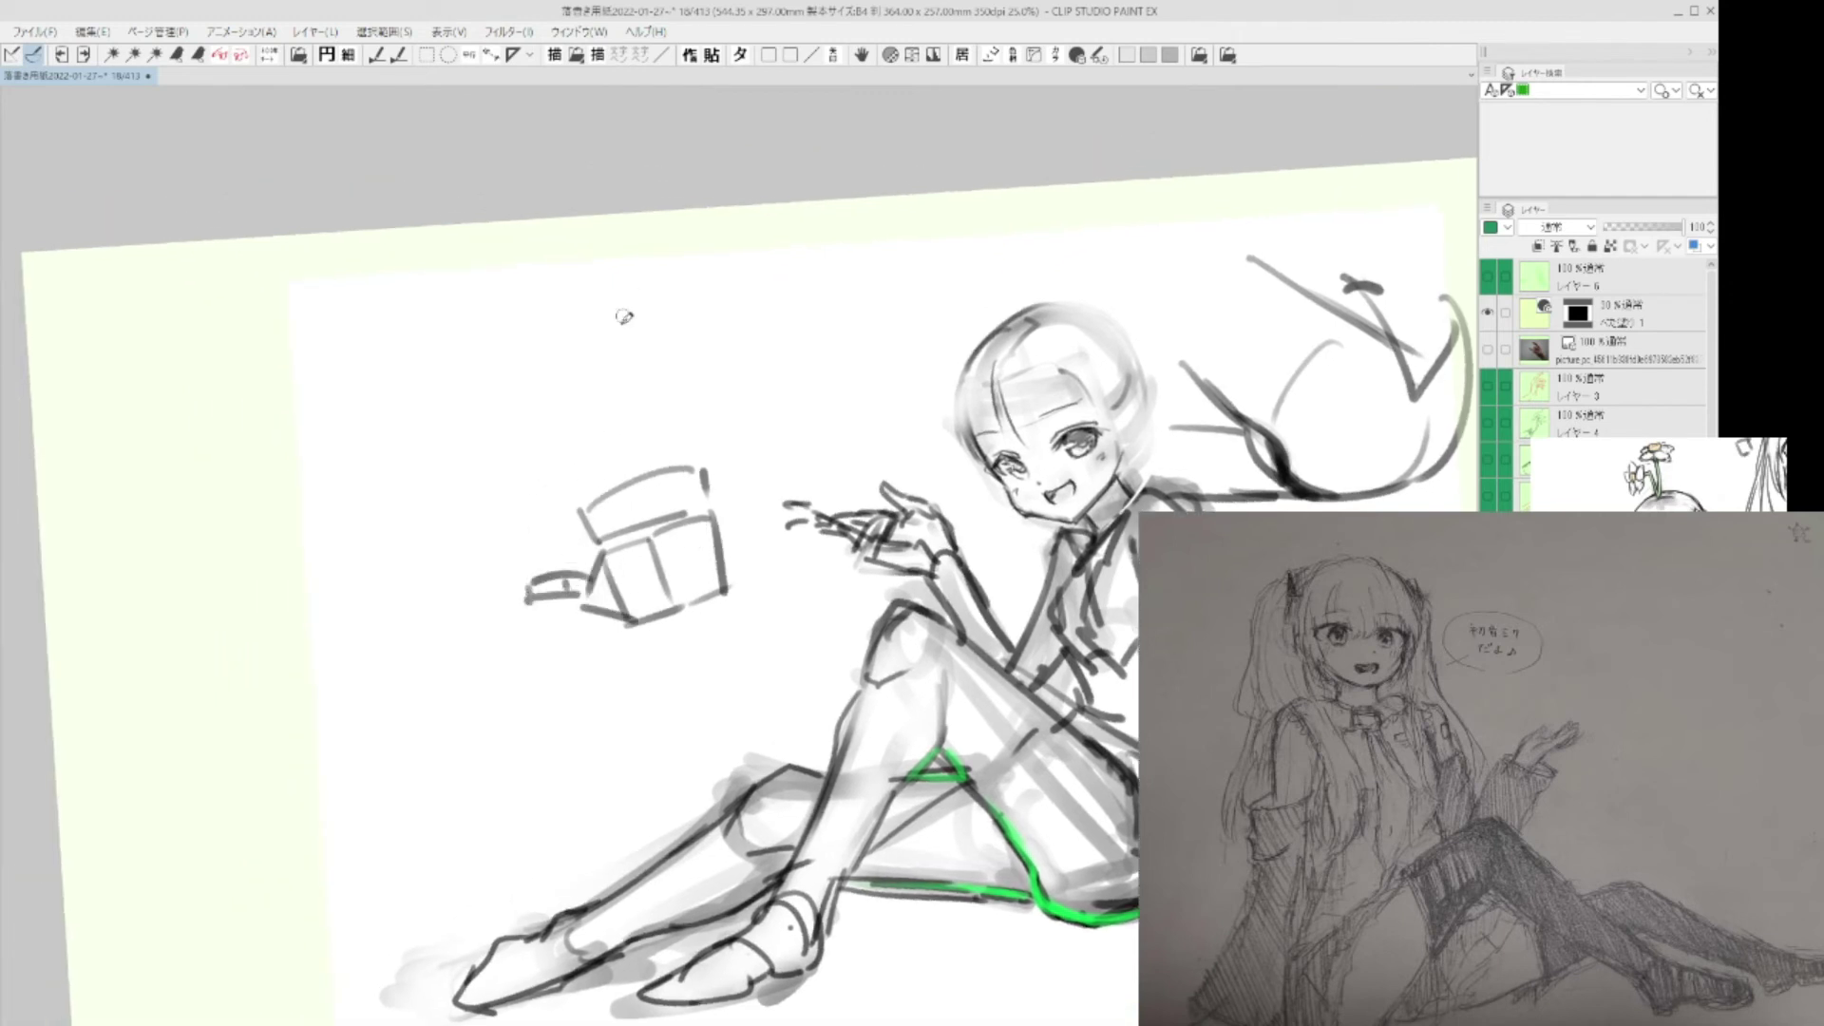
Add four jointed fingers to the palm diagram and label its blocks A, B and C in green.
{"action": "mouse_move", "coordinate": [636, 475]}
{"action": "left_mouse_down"}
{"action": "mouse_move", "coordinate": [611, 408]}
{"action": "mouse_move", "coordinate": [630, 405]}
{"action": "mouse_move", "coordinate": [593, 496]}
{"action": "mouse_move", "coordinate": [564, 381]}
{"action": "mouse_move", "coordinate": [673, 442]}
{"action": "mouse_move", "coordinate": [666, 378]}
{"action": "left_mouse_up"}
{"action": "left_click_drag", "start_coordinate": [692, 473], "coordinate": [746, 390]}
{"action": "mouse_move", "coordinate": [625, 508]}
{"action": "left_mouse_down"}
{"action": "mouse_move", "coordinate": [648, 480]}
{"action": "mouse_move", "coordinate": [635, 598]}
{"action": "mouse_move", "coordinate": [655, 595]}
{"action": "left_mouse_up"}
{"action": "mouse_move", "coordinate": [715, 543]}
{"action": "left_mouse_down"}
{"action": "mouse_move", "coordinate": [699, 556]}
{"action": "mouse_move", "coordinate": [711, 576]}
{"action": "left_mouse_up"}
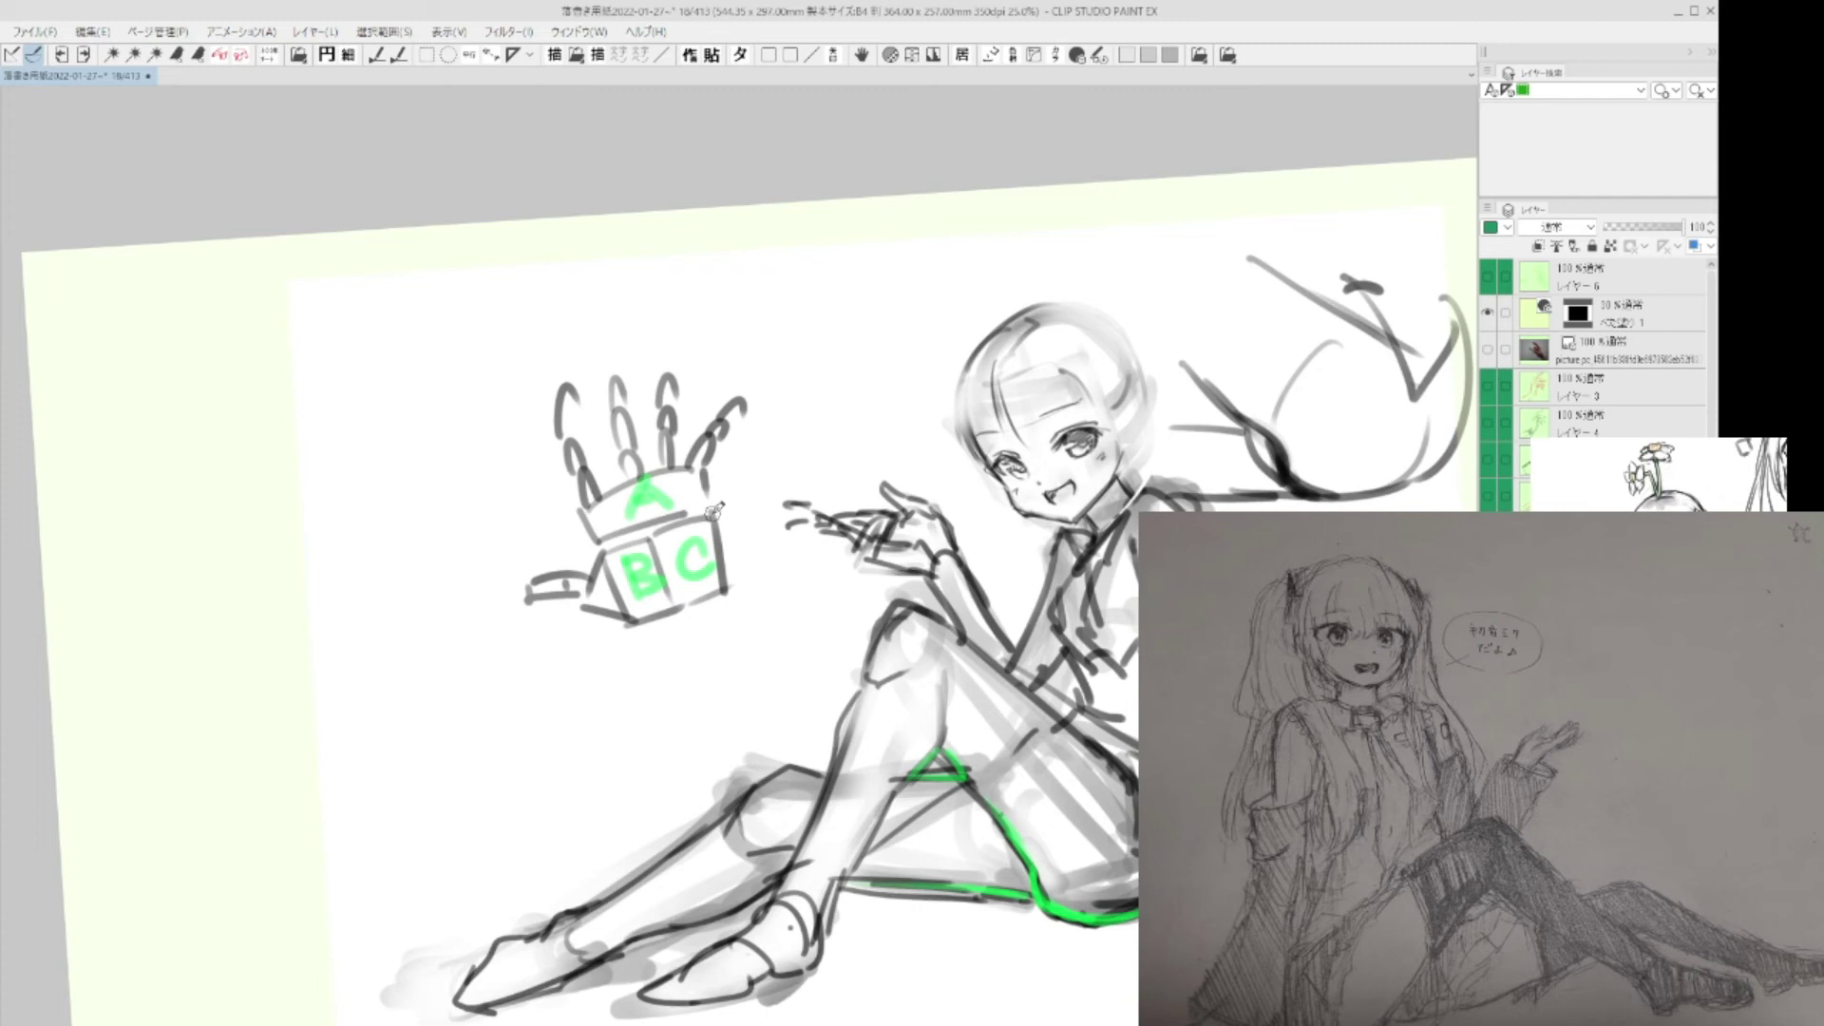
Trace the hip diagram's thigh edges, waist crease and outer buttock curve in green.
{"action": "mouse_move", "coordinate": [631, 506]}
{"action": "left_mouse_down"}
{"action": "mouse_move", "coordinate": [665, 499]}
{"action": "mouse_move", "coordinate": [605, 558]}
{"action": "left_mouse_up"}
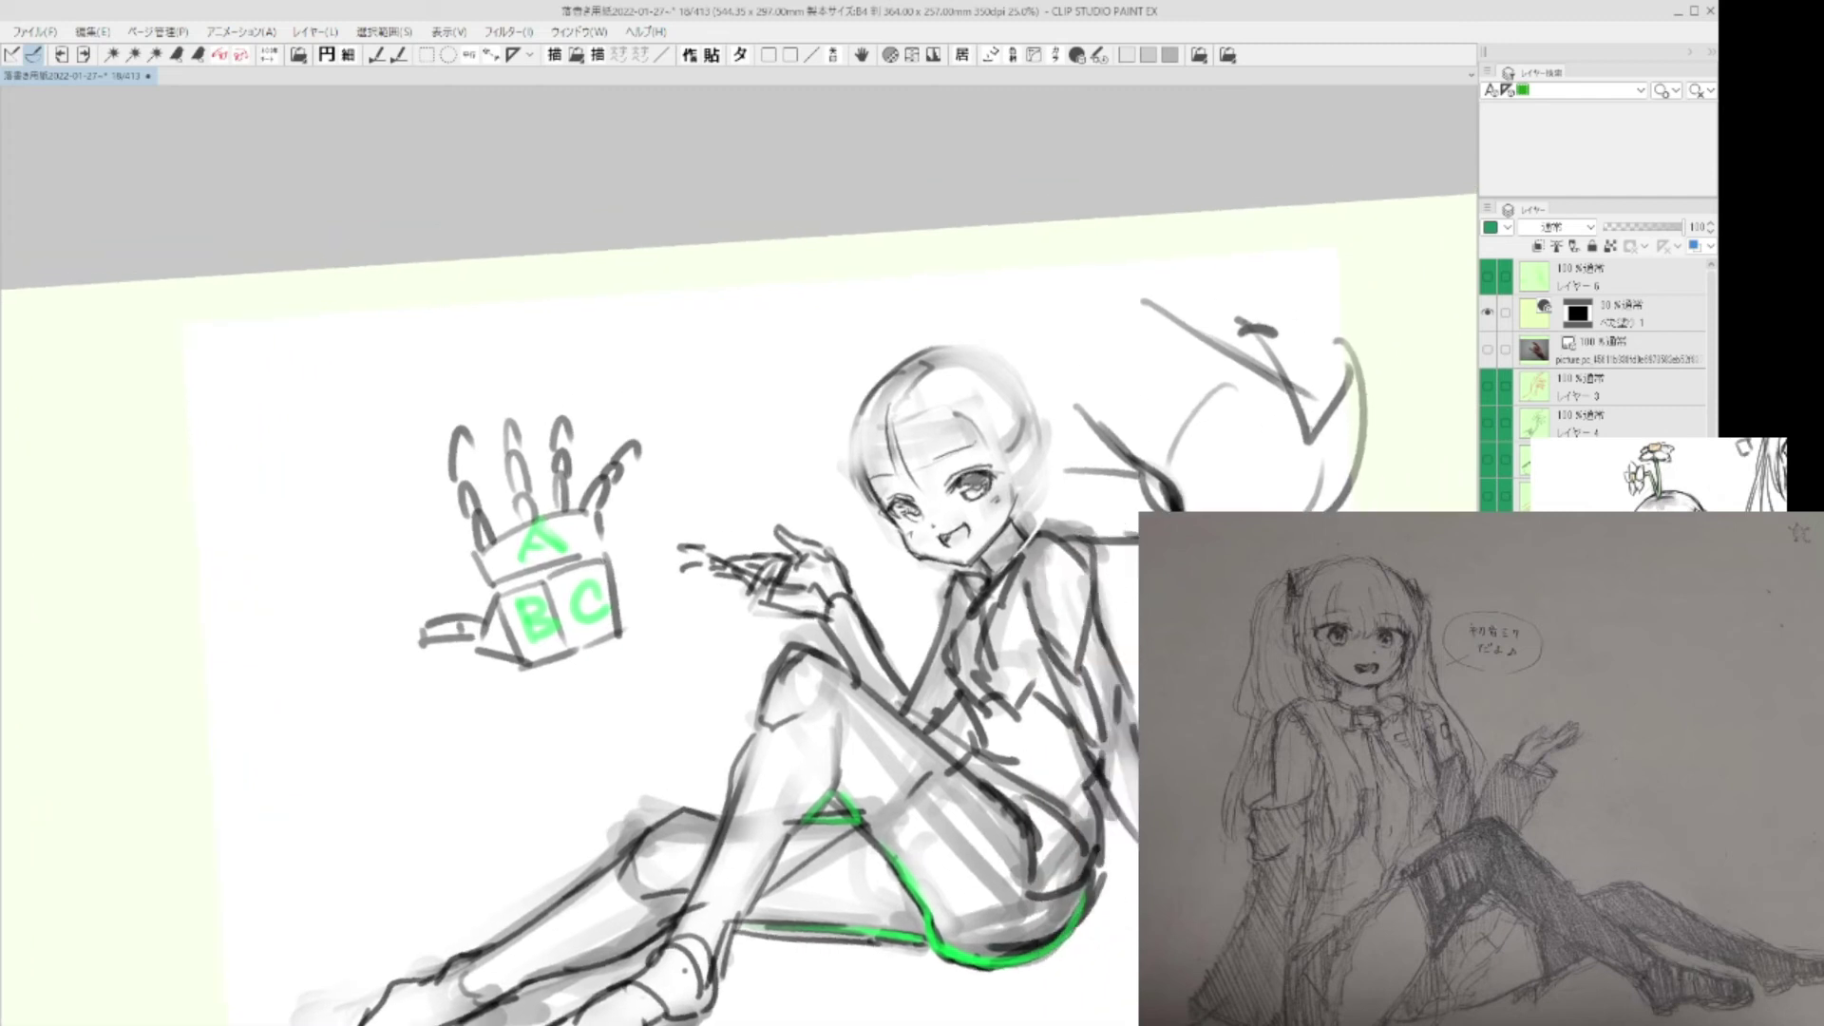
{"action": "left_click_drag", "start_coordinate": [1091, 415], "coordinate": [1187, 510]}
{"action": "left_click_drag", "start_coordinate": [1341, 378], "coordinate": [1351, 499]}
{"action": "mouse_move", "coordinate": [1131, 295]}
{"action": "left_mouse_down"}
{"action": "mouse_move", "coordinate": [1254, 359]}
{"action": "mouse_move", "coordinate": [1309, 417]}
{"action": "left_mouse_up"}
{"action": "mouse_move", "coordinate": [1245, 327]}
{"action": "left_mouse_down"}
{"action": "mouse_move", "coordinate": [1349, 356]}
{"action": "mouse_move", "coordinate": [1357, 382]}
{"action": "mouse_move", "coordinate": [1351, 367]}
{"action": "left_mouse_up"}
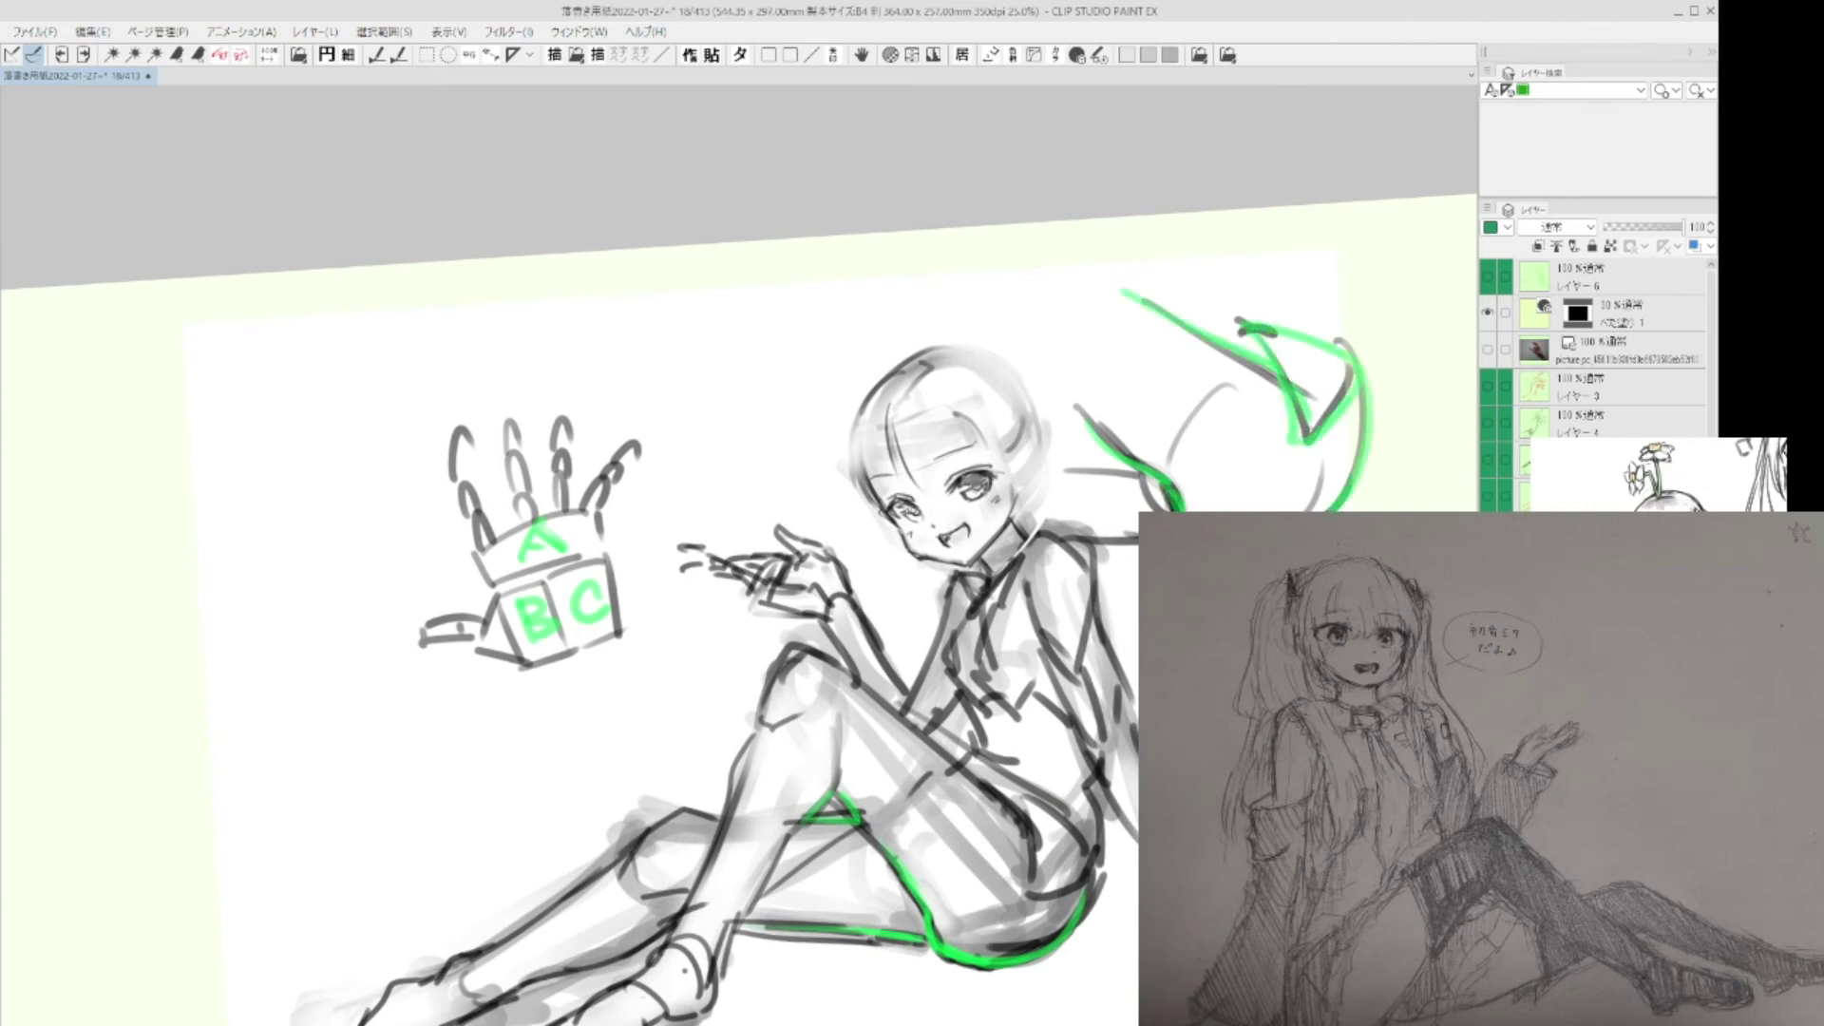
{"action": "left_click_drag", "start_coordinate": [1047, 398], "coordinate": [1117, 448]}
{"action": "left_click_drag", "start_coordinate": [773, 663], "coordinate": [865, 625]}
{"action": "mouse_move", "coordinate": [479, 558]}
{"action": "left_mouse_down"}
{"action": "mouse_move", "coordinate": [575, 568]}
{"action": "mouse_move", "coordinate": [481, 677]}
{"action": "left_mouse_up"}
{"action": "key", "text": "ctrl+z"}
{"action": "key", "text": "ctrl+z"}
Start a front-view pelvis diagram beside the palm diagram, drawing its sides, groin lines and crotch in black.
{"action": "mouse_move", "coordinate": [448, 574]}
{"action": "left_mouse_down"}
{"action": "mouse_move", "coordinate": [442, 633]}
{"action": "mouse_move", "coordinate": [575, 552]}
{"action": "left_mouse_up"}
{"action": "left_click_drag", "start_coordinate": [629, 568], "coordinate": [635, 595]}
{"action": "left_click_drag", "start_coordinate": [459, 650], "coordinate": [526, 720]}
{"action": "left_click_drag", "start_coordinate": [541, 731], "coordinate": [625, 648]}
{"action": "left_click_drag", "start_coordinate": [510, 722], "coordinate": [551, 720]}
{"action": "mouse_move", "coordinate": [643, 624]}
{"action": "left_mouse_down"}
{"action": "mouse_move", "coordinate": [748, 634]}
{"action": "mouse_move", "coordinate": [635, 644]}
{"action": "mouse_move", "coordinate": [573, 708]}
{"action": "mouse_move", "coordinate": [622, 744]}
{"action": "left_mouse_up"}
{"action": "left_click_drag", "start_coordinate": [501, 726], "coordinate": [551, 735]}
{"action": "mouse_move", "coordinate": [504, 730]}
{"action": "left_mouse_down"}
{"action": "mouse_move", "coordinate": [599, 788]}
{"action": "mouse_move", "coordinate": [718, 782]}
{"action": "left_mouse_up"}
Draw spread thighs out of both sides of the pelvis diagram and add its waist contour in black.
{"action": "left_click_drag", "start_coordinate": [582, 738], "coordinate": [746, 784]}
{"action": "mouse_move", "coordinate": [603, 739]}
{"action": "left_mouse_down"}
{"action": "mouse_move", "coordinate": [643, 724]}
{"action": "mouse_move", "coordinate": [582, 754]}
{"action": "left_mouse_up"}
{"action": "mouse_move", "coordinate": [549, 608]}
{"action": "left_mouse_down"}
{"action": "mouse_move", "coordinate": [617, 683]}
{"action": "mouse_move", "coordinate": [600, 711]}
{"action": "mouse_move", "coordinate": [446, 622]}
{"action": "mouse_move", "coordinate": [410, 635]}
{"action": "left_mouse_up"}
{"action": "mouse_move", "coordinate": [546, 603]}
{"action": "left_mouse_down"}
{"action": "mouse_move", "coordinate": [392, 714]}
{"action": "mouse_move", "coordinate": [568, 719]}
{"action": "mouse_move", "coordinate": [604, 697]}
{"action": "left_mouse_up"}
{"action": "left_click_drag", "start_coordinate": [453, 773], "coordinate": [651, 734]}
{"action": "left_click_drag", "start_coordinate": [761, 597], "coordinate": [726, 645]}
{"action": "left_click_drag", "start_coordinate": [757, 567], "coordinate": [811, 594]}
{"action": "left_click_drag", "start_coordinate": [575, 537], "coordinate": [548, 589]}
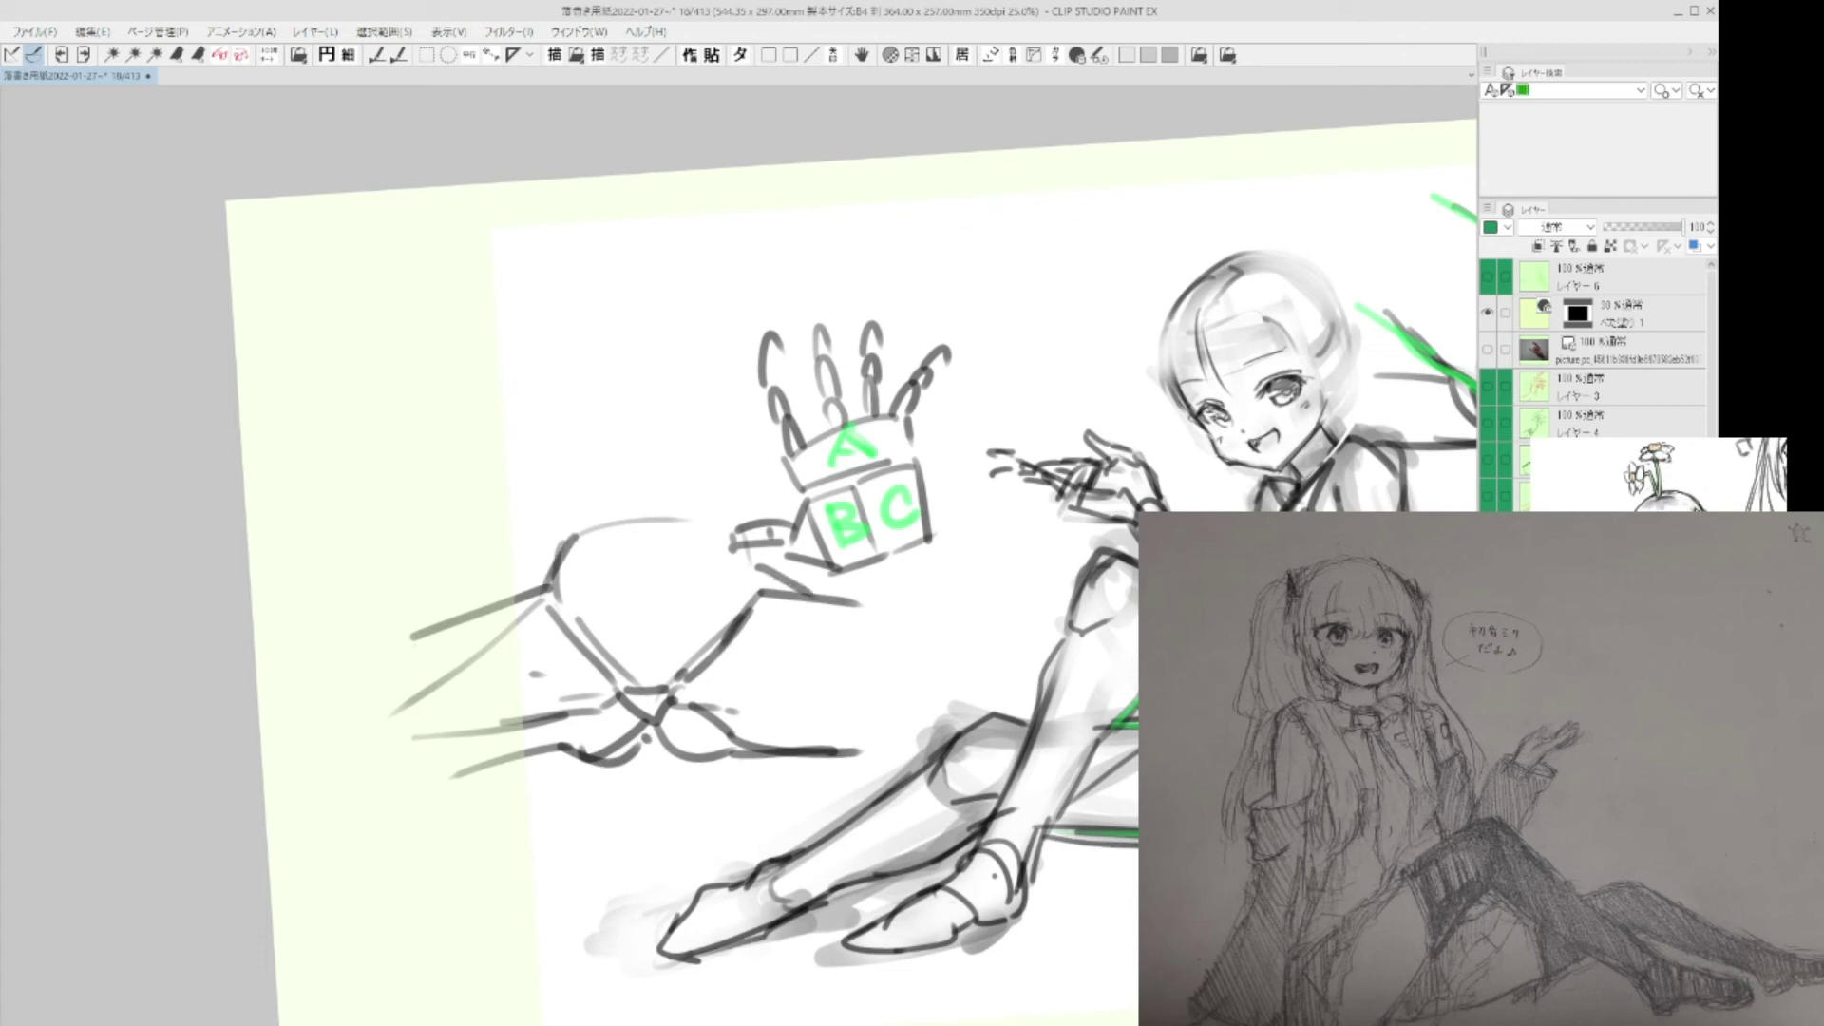
Divide the pelvis diagram's nearer thigh into muscle bands with red strokes and outline the buttock beneath it.
{"action": "left_click_drag", "start_coordinate": [759, 572], "coordinate": [907, 655]}
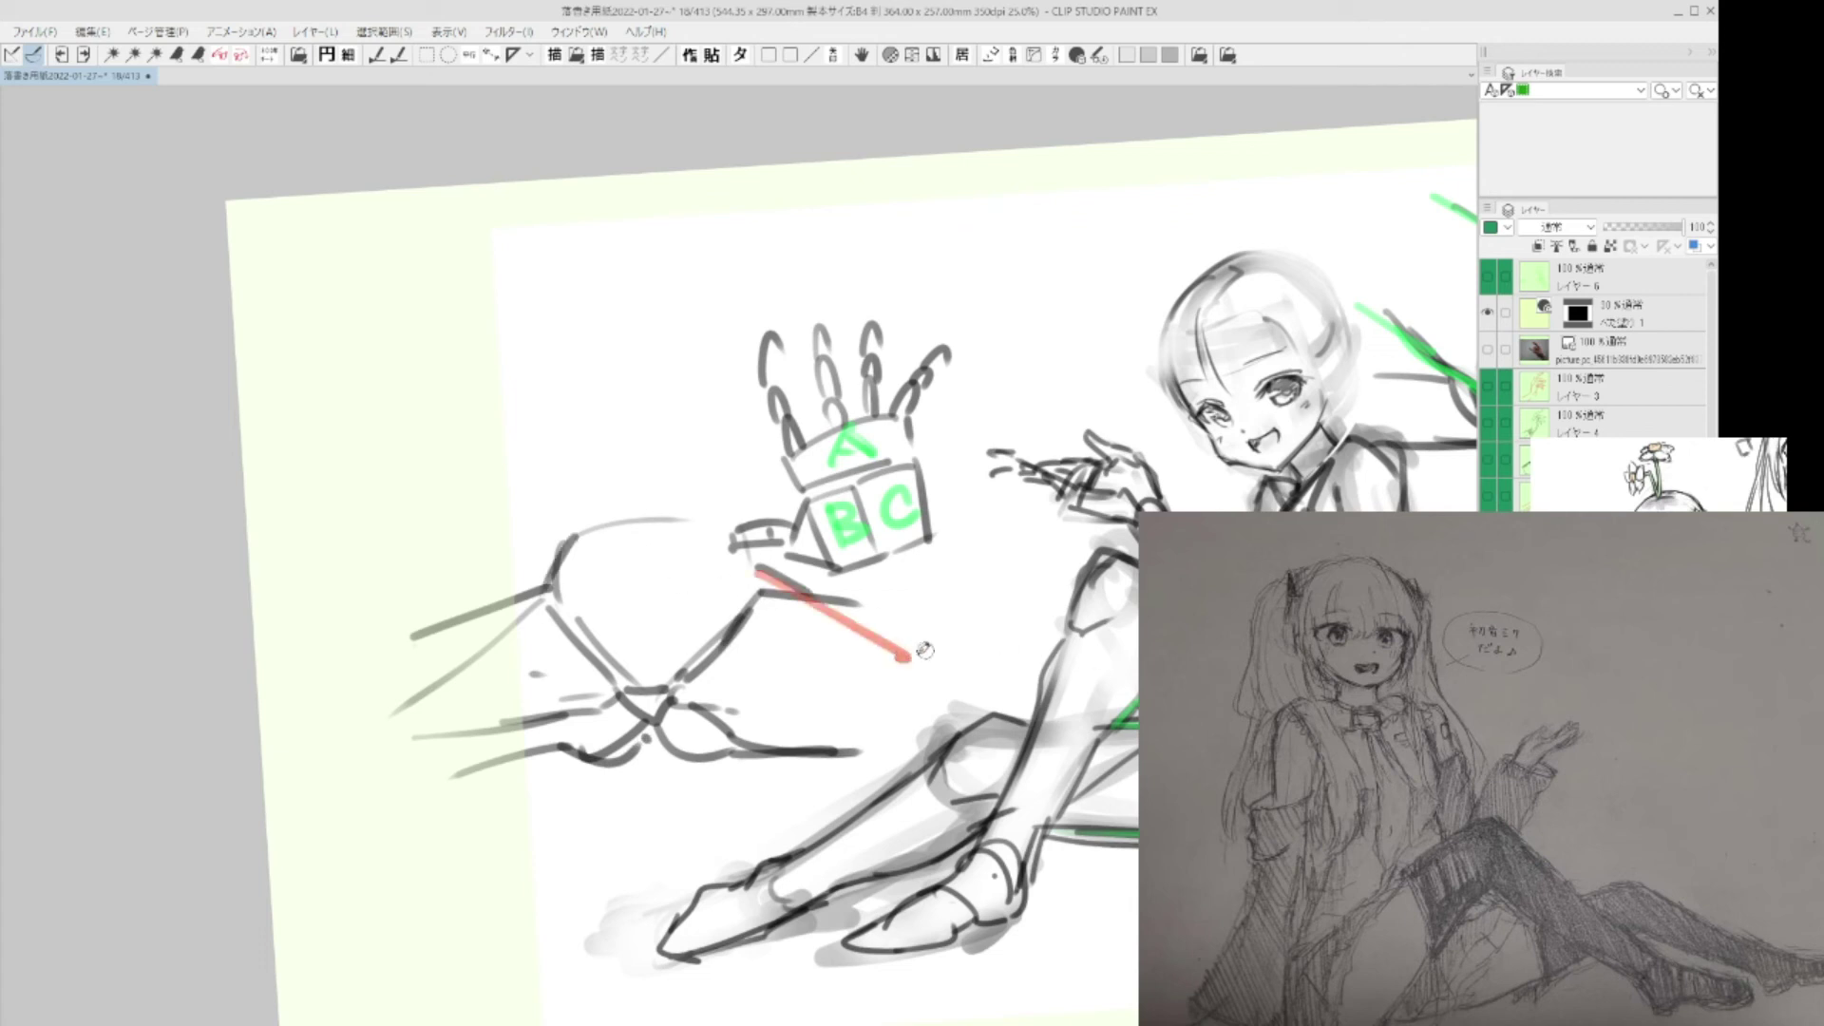
{"action": "left_click_drag", "start_coordinate": [690, 682], "coordinate": [929, 676]}
{"action": "mouse_move", "coordinate": [757, 578]}
{"action": "left_mouse_down"}
{"action": "mouse_move", "coordinate": [902, 657]}
{"action": "mouse_move", "coordinate": [676, 682]}
{"action": "mouse_move", "coordinate": [904, 700]}
{"action": "left_mouse_up"}
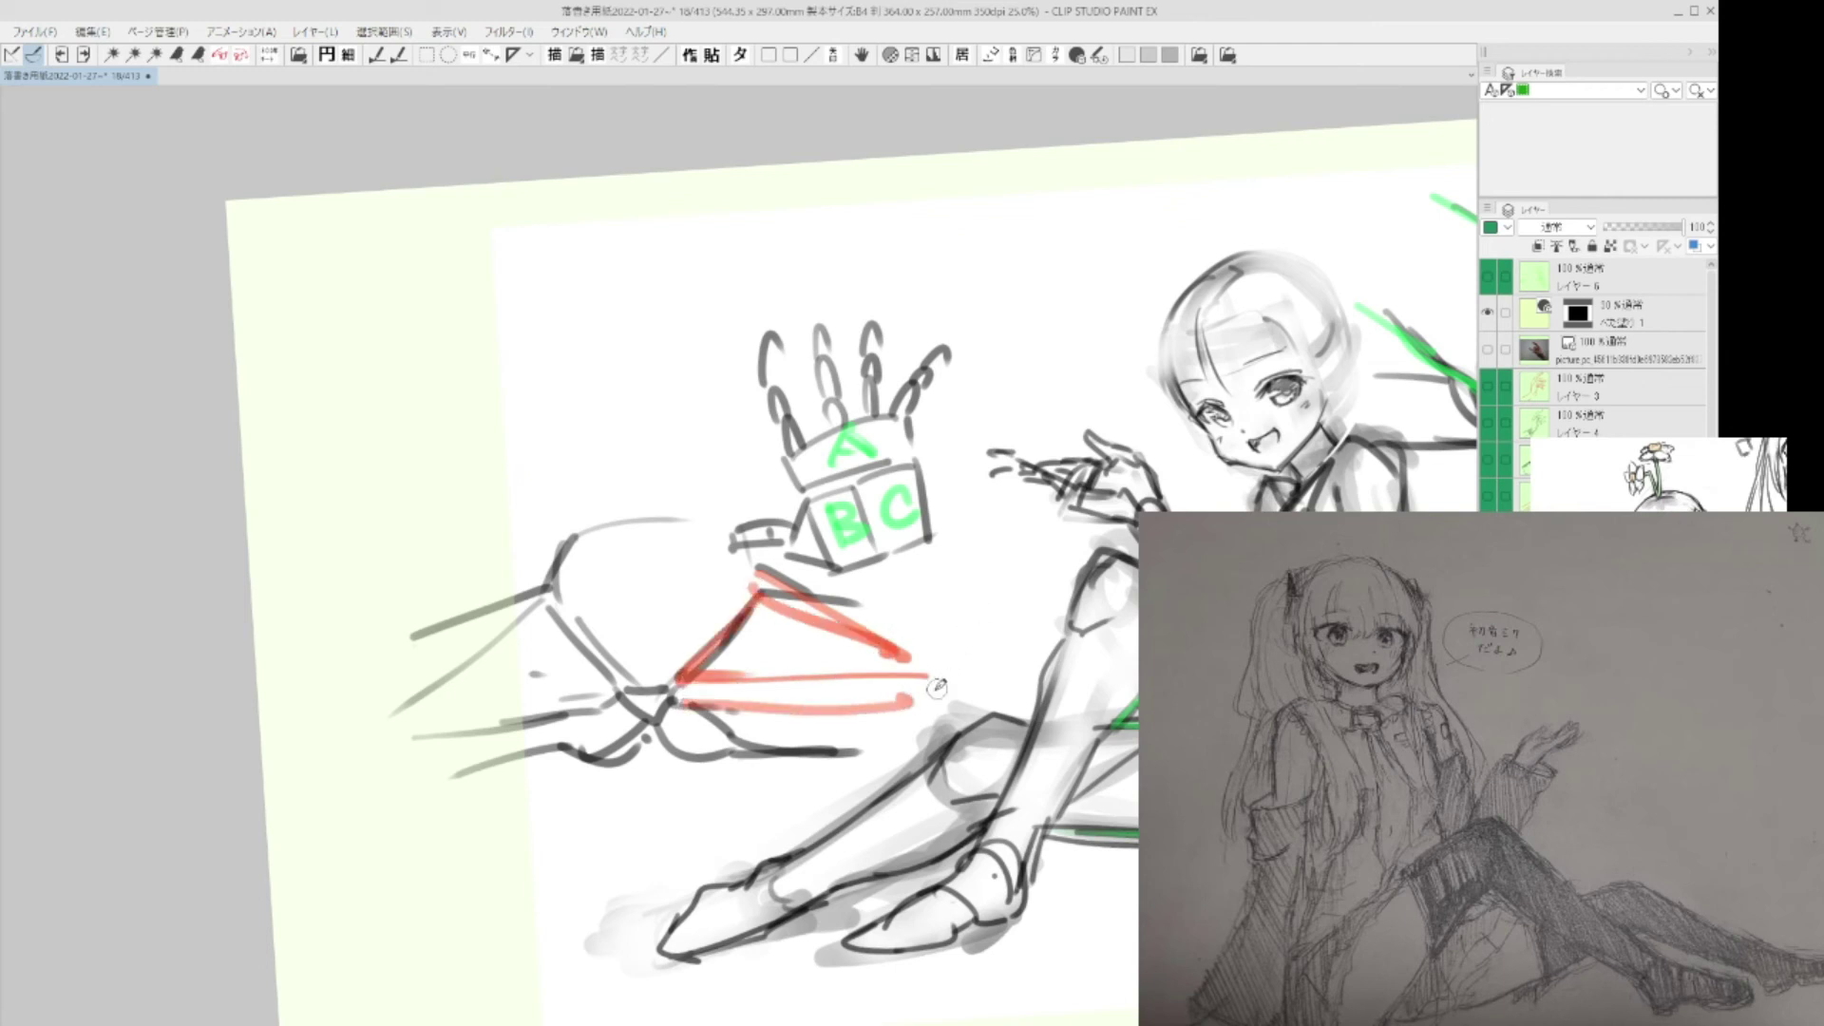
{"action": "mouse_move", "coordinate": [732, 738]}
{"action": "left_mouse_down"}
{"action": "mouse_move", "coordinate": [801, 708]}
{"action": "mouse_move", "coordinate": [893, 748]}
{"action": "left_mouse_up"}
{"action": "left_click_drag", "start_coordinate": [678, 686], "coordinate": [739, 746]}
{"action": "mouse_move", "coordinate": [659, 715]}
{"action": "left_mouse_down"}
{"action": "mouse_move", "coordinate": [689, 757]}
{"action": "mouse_move", "coordinate": [734, 750]}
{"action": "left_mouse_up"}
Mark the crotch, navel and lower belly curve in red and shade the thigh's muscle wedge.
{"action": "left_click_drag", "start_coordinate": [623, 685], "coordinate": [676, 680]}
{"action": "left_click", "coordinate": [638, 537]}
{"action": "mouse_move", "coordinate": [578, 528]}
{"action": "left_mouse_down"}
{"action": "mouse_move", "coordinate": [591, 551]}
{"action": "mouse_move", "coordinate": [720, 528]}
{"action": "left_mouse_up"}
{"action": "key", "text": "ctrl+z"}
{"action": "mouse_move", "coordinate": [595, 536]}
{"action": "left_mouse_down"}
{"action": "mouse_move", "coordinate": [690, 575]}
{"action": "mouse_move", "coordinate": [717, 535]}
{"action": "mouse_move", "coordinate": [769, 561]}
{"action": "mouse_move", "coordinate": [708, 670]}
{"action": "mouse_move", "coordinate": [893, 666]}
{"action": "left_mouse_up"}
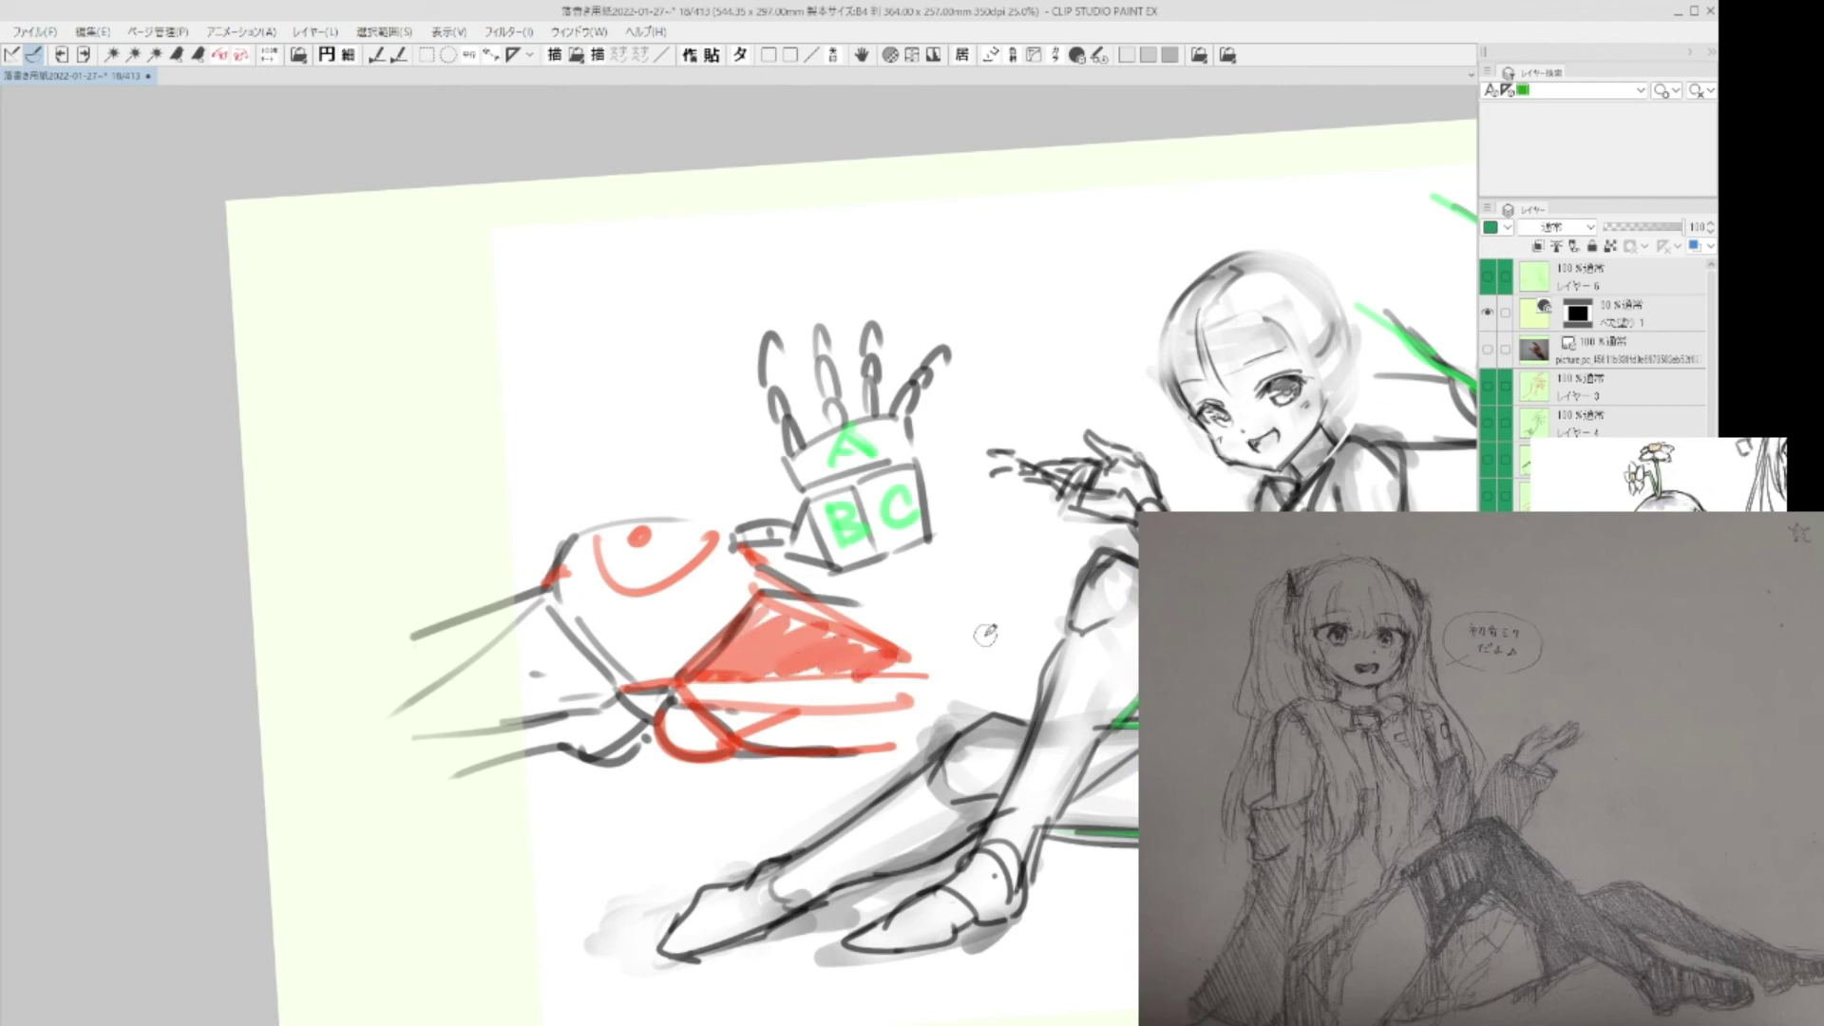
Extend the thigh's muscle line and upper contour to the knee in red, and add the bent lower leg.
{"action": "left_click_drag", "start_coordinate": [767, 592], "coordinate": [981, 699]}
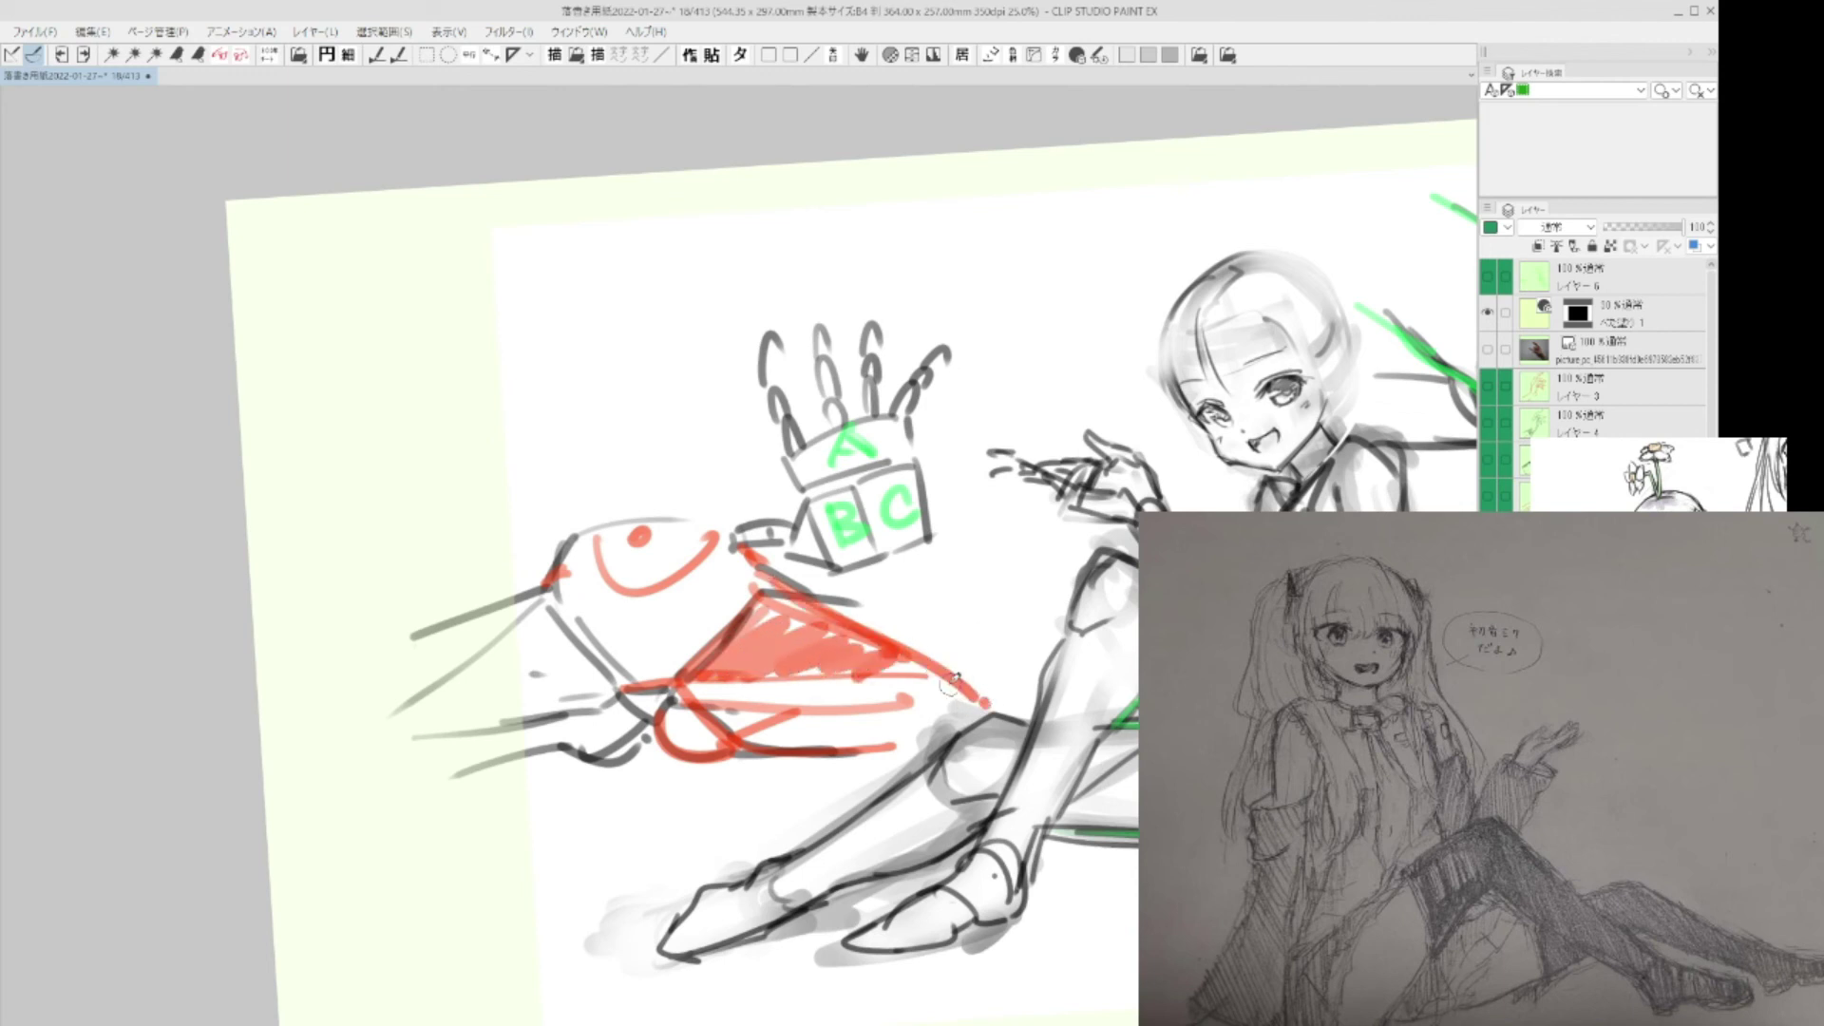
{"action": "mouse_move", "coordinate": [834, 594]}
{"action": "left_mouse_down"}
{"action": "mouse_move", "coordinate": [996, 626]}
{"action": "mouse_move", "coordinate": [994, 703]}
{"action": "mouse_move", "coordinate": [993, 632]}
{"action": "mouse_move", "coordinate": [1031, 713]}
{"action": "left_mouse_up"}
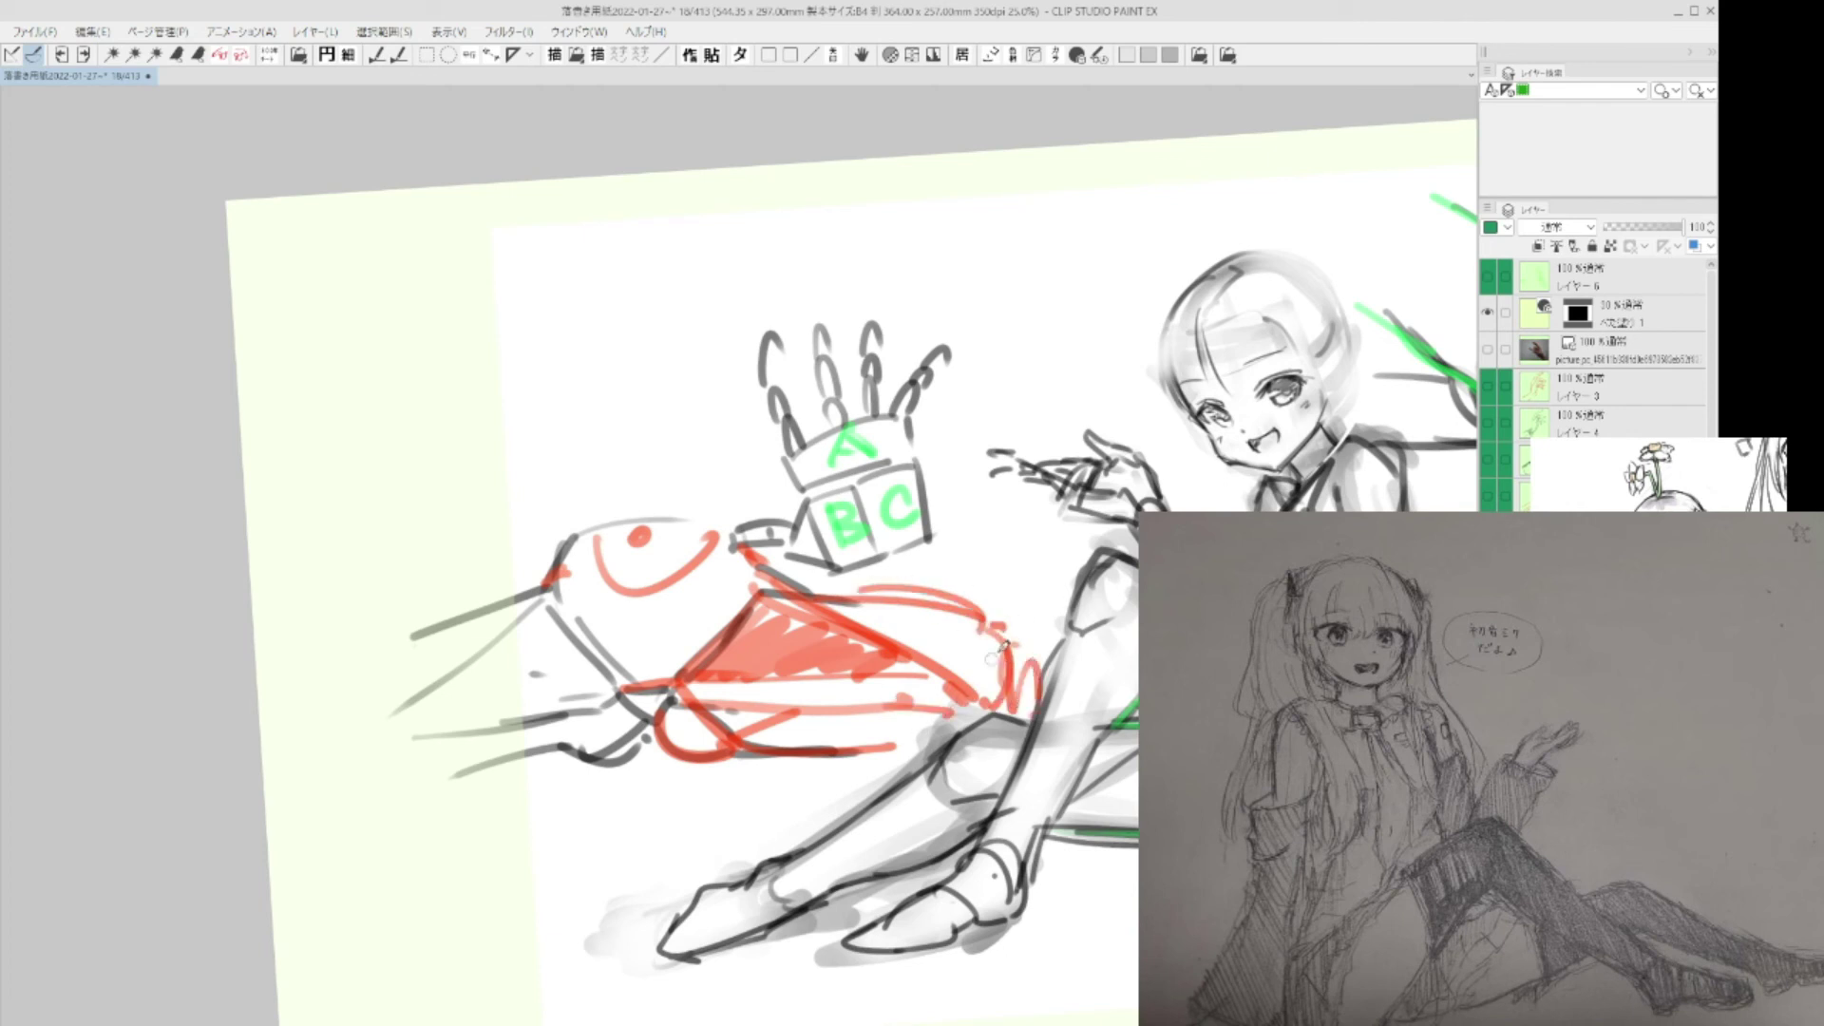
{"action": "mouse_move", "coordinate": [868, 752]}
{"action": "left_mouse_down"}
{"action": "mouse_move", "coordinate": [938, 742]}
{"action": "mouse_move", "coordinate": [919, 810]}
{"action": "left_mouse_up"}
{"action": "key", "text": "ctrl+z"}
{"action": "left_click_drag", "start_coordinate": [1016, 699], "coordinate": [1029, 765]}
Paint the lowest muscle band of the pelvis diagram's thigh in green.
{"action": "left_click_drag", "start_coordinate": [1152, 649], "coordinate": [1133, 673]}
{"action": "scroll", "coordinate": [1133, 671], "scroll_direction": "down", "scroll_amount": 2}
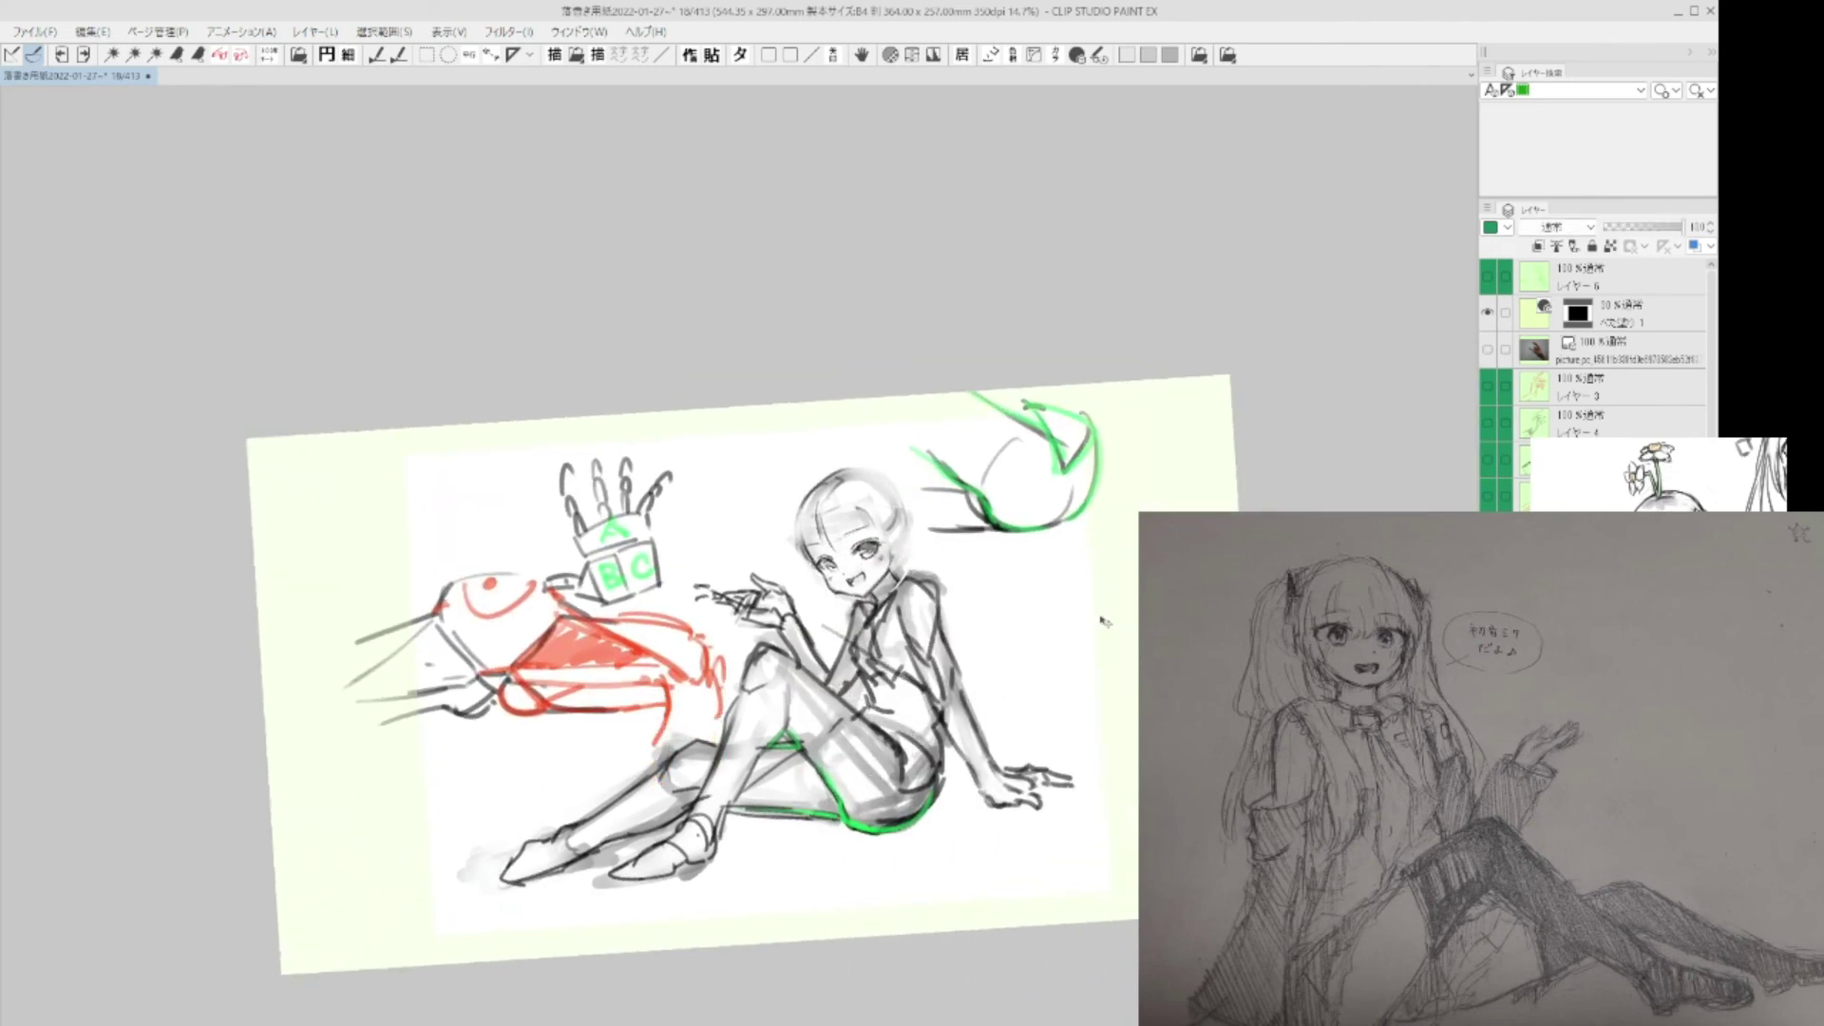
{"action": "scroll", "coordinate": [1102, 621], "scroll_direction": "up", "scroll_amount": 2}
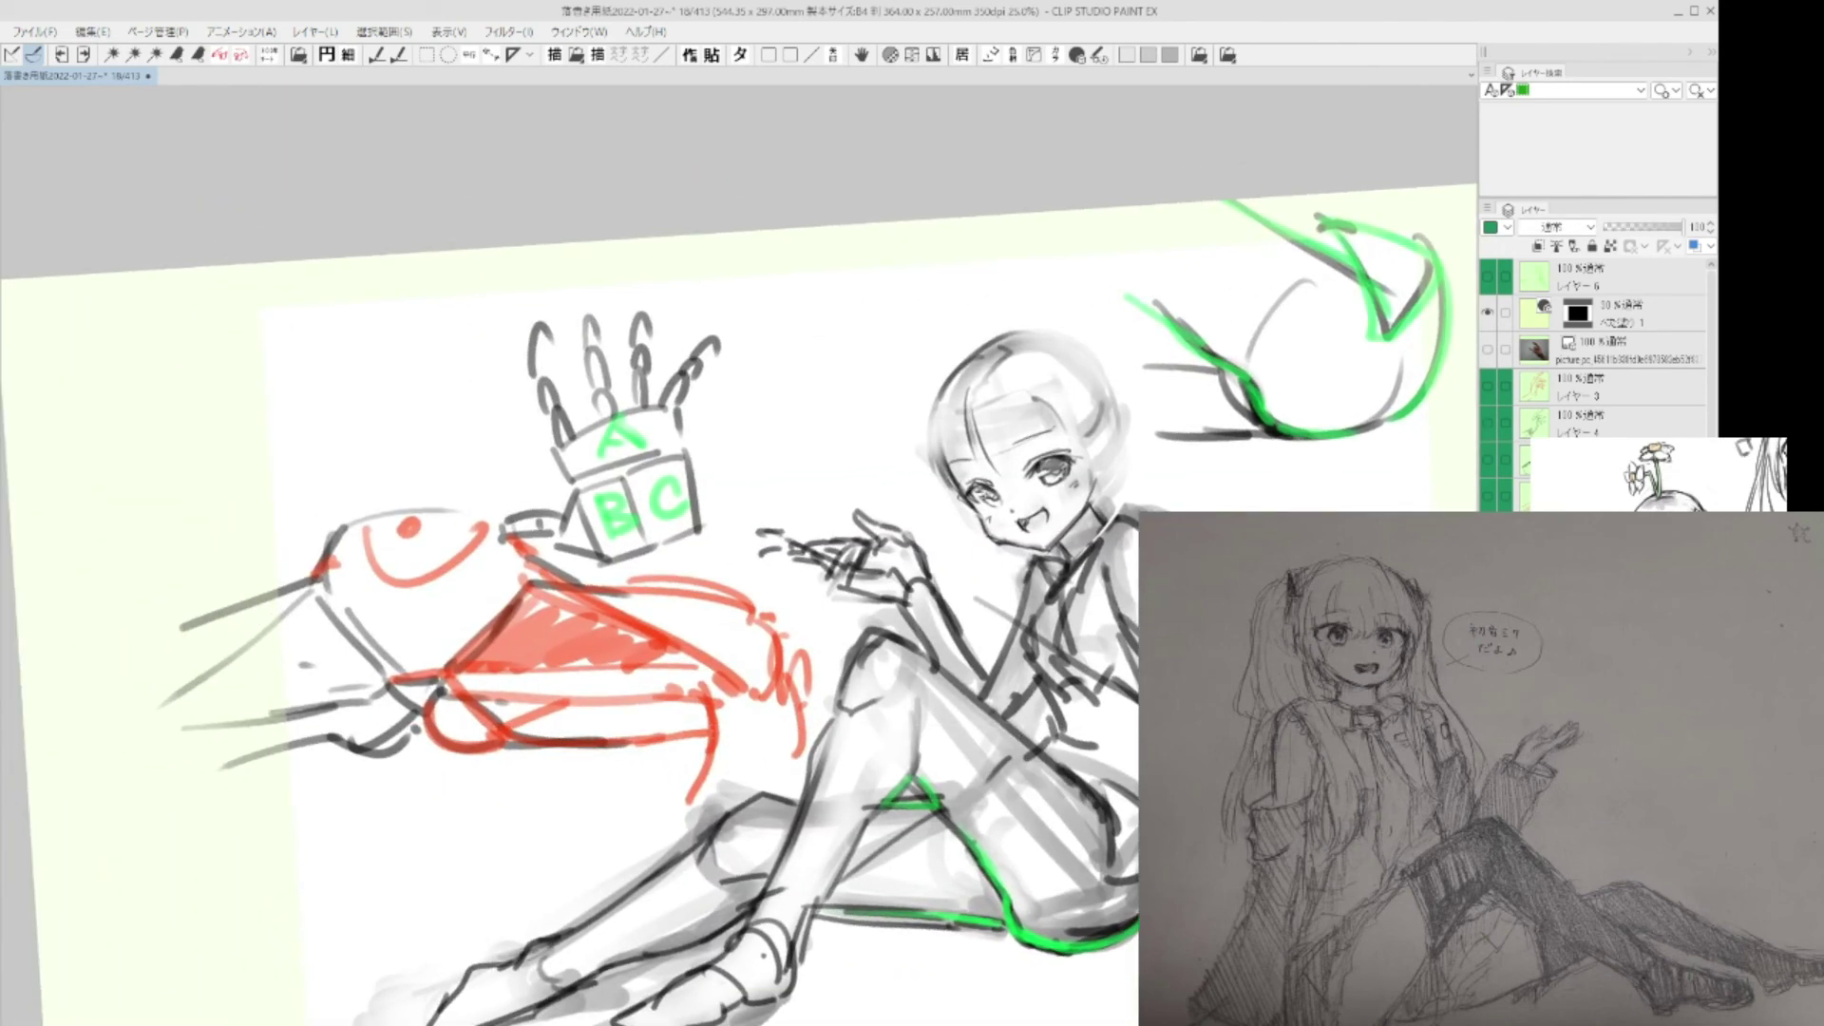
{"action": "left_click_drag", "start_coordinate": [511, 730], "coordinate": [691, 720]}
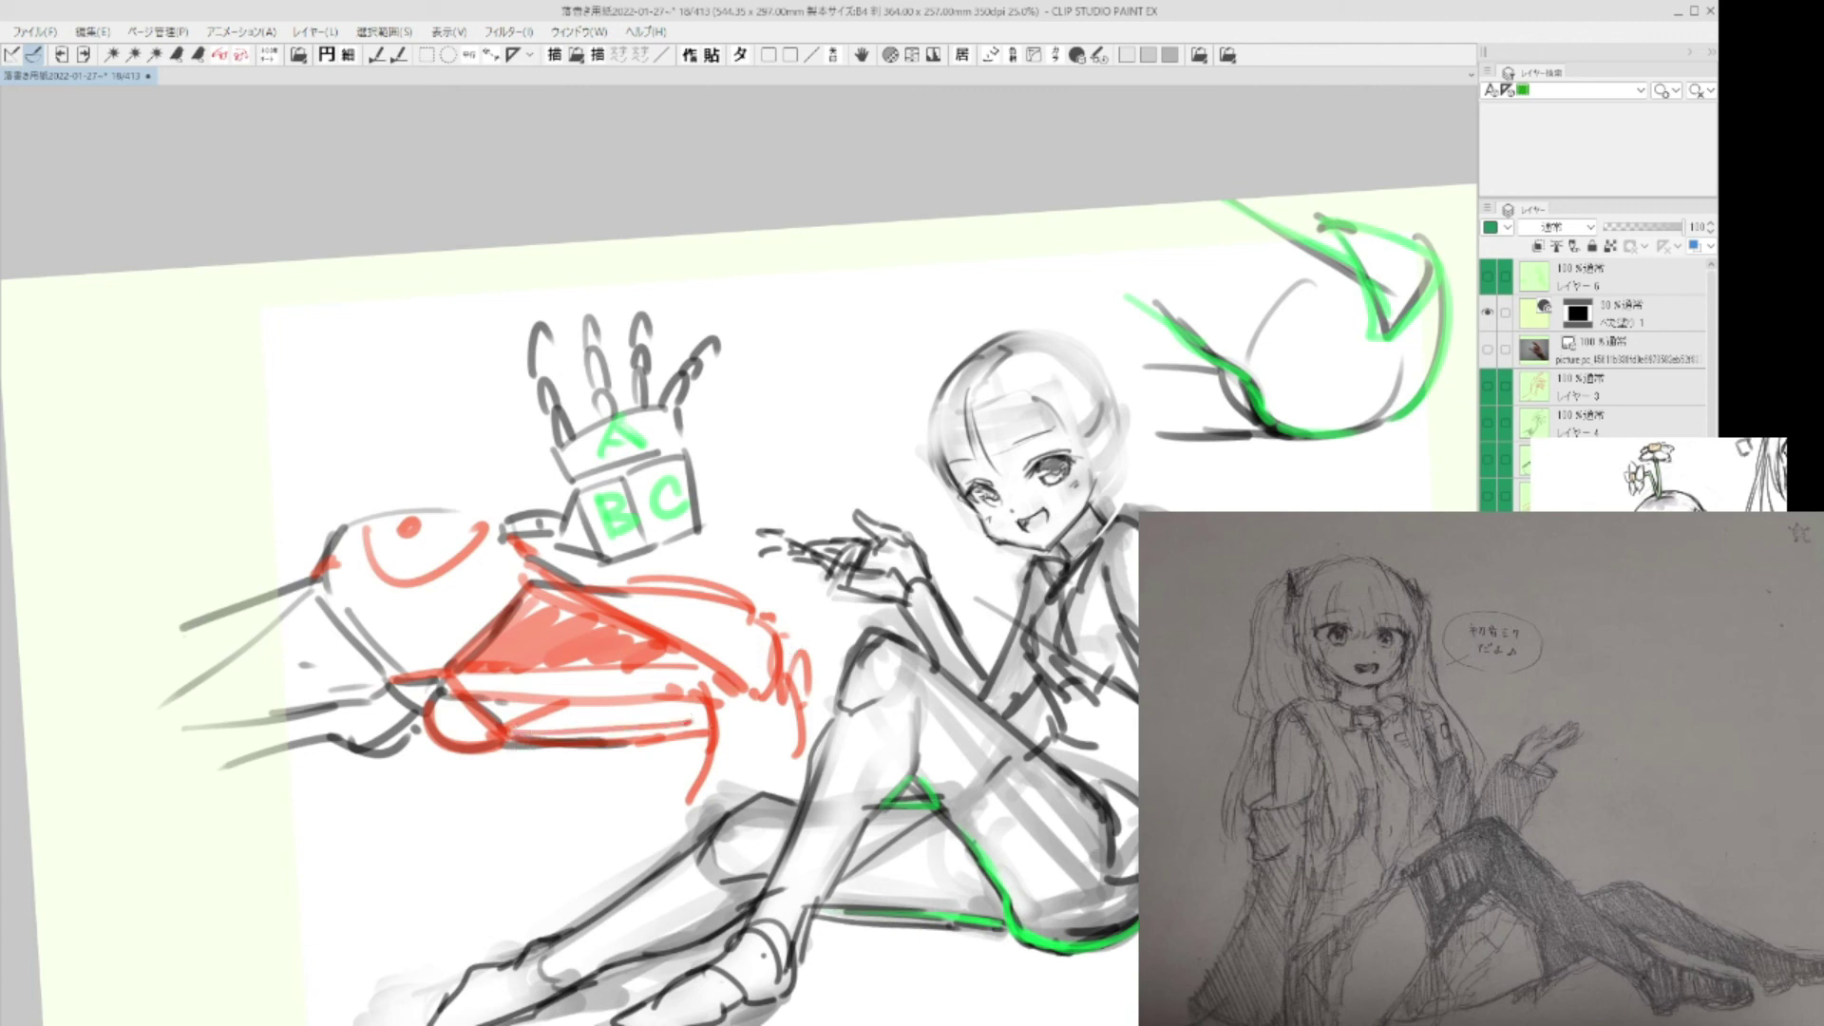
{"action": "left_click_drag", "start_coordinate": [514, 734], "coordinate": [715, 727]}
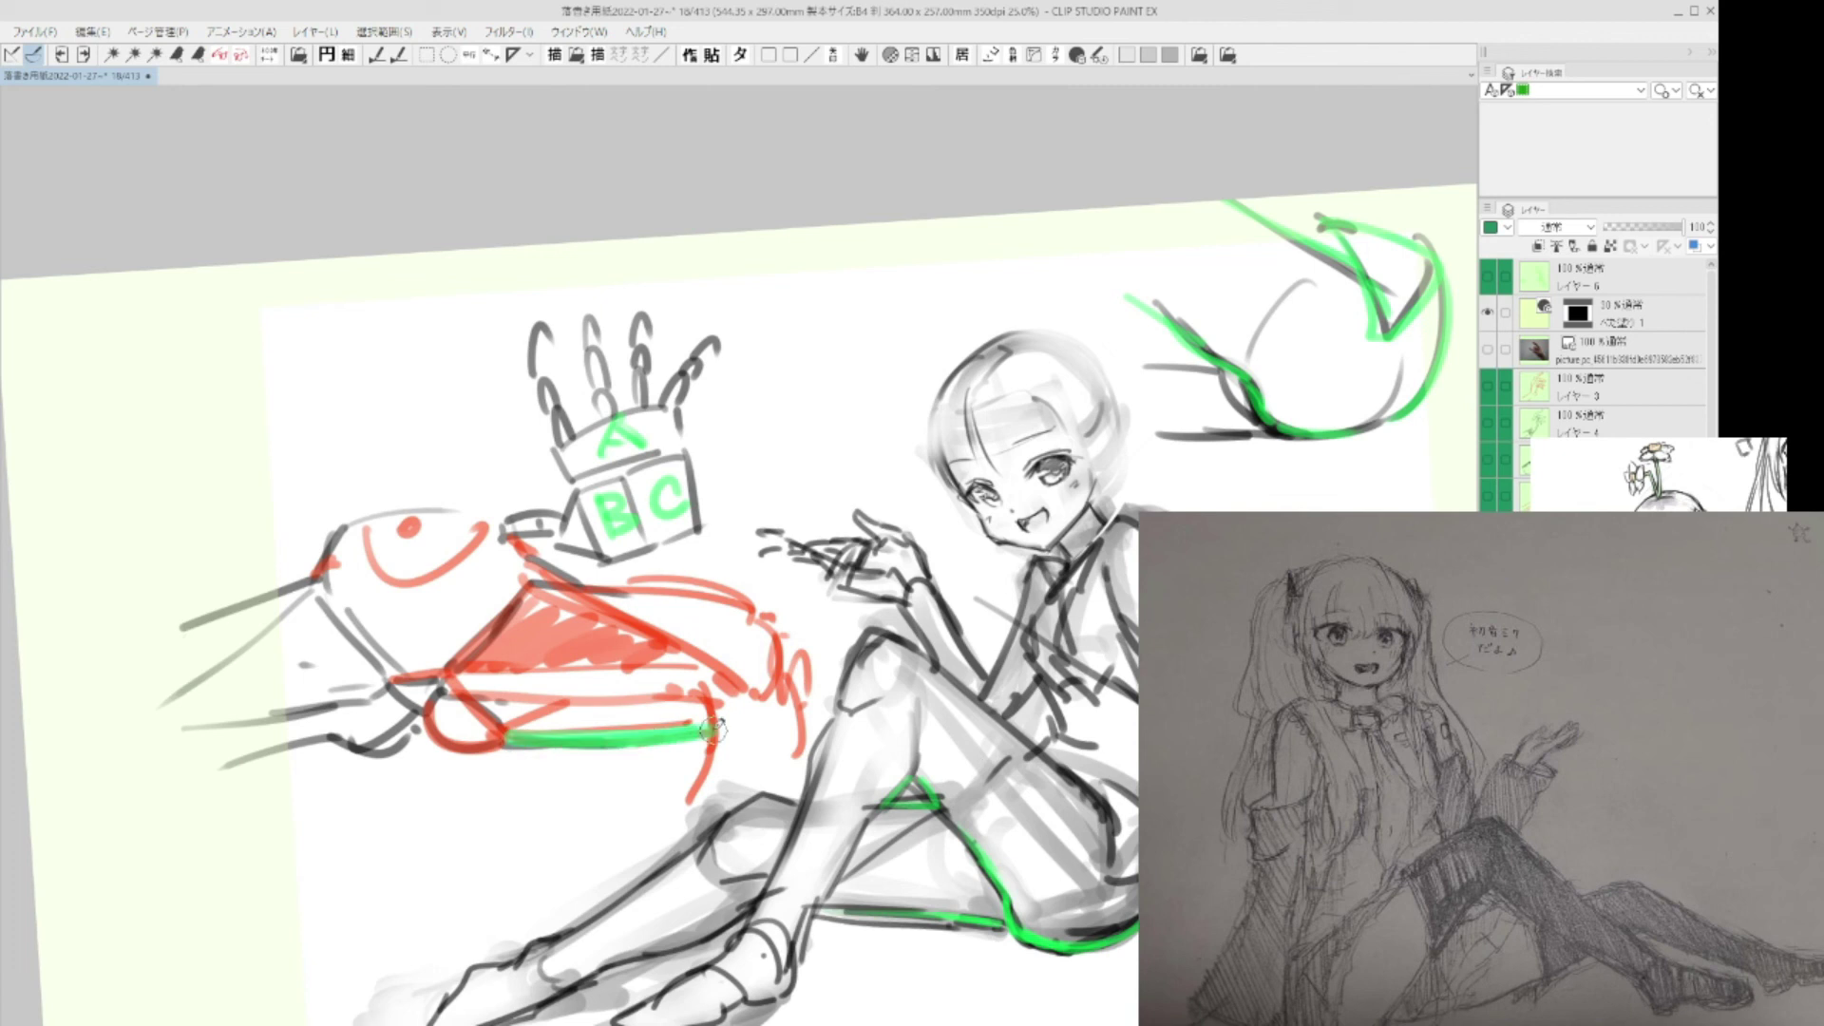
{"action": "left_click_drag", "start_coordinate": [498, 734], "coordinate": [524, 739]}
Clean up the knee area of the pelvis diagram and redraw the knee and lower leg contours in red.
{"action": "mouse_move", "coordinate": [720, 713]}
{"action": "left_mouse_down"}
{"action": "mouse_move", "coordinate": [688, 808]}
{"action": "mouse_move", "coordinate": [707, 737]}
{"action": "mouse_move", "coordinate": [704, 765]}
{"action": "left_mouse_up"}
{"action": "key", "text": "p"}
{"action": "left_click_drag", "start_coordinate": [715, 705], "coordinate": [711, 756]}
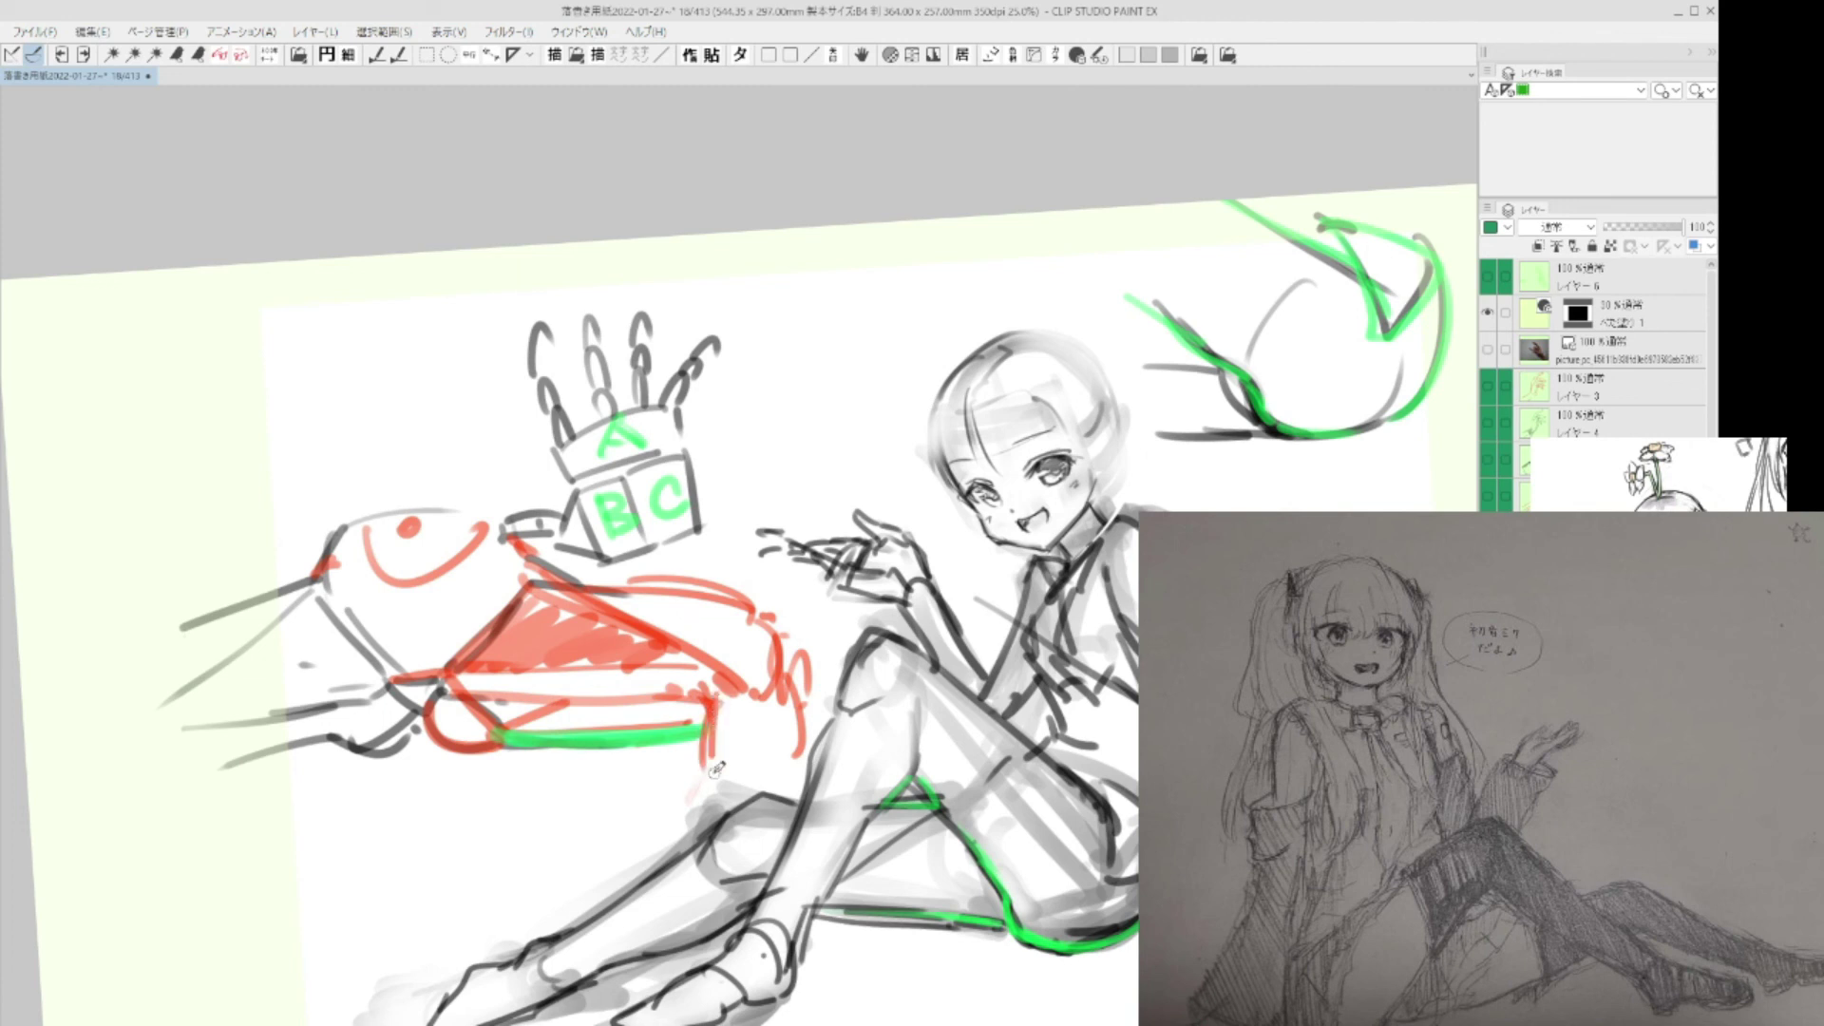
{"action": "key", "text": "e"}
{"action": "left_click_drag", "start_coordinate": [768, 623], "coordinate": [774, 714]}
{"action": "key", "text": "p"}
{"action": "mouse_move", "coordinate": [745, 606]}
{"action": "left_mouse_down"}
{"action": "mouse_move", "coordinate": [763, 620]}
{"action": "mouse_move", "coordinate": [768, 688]}
{"action": "mouse_move", "coordinate": [752, 692]}
{"action": "left_mouse_up"}
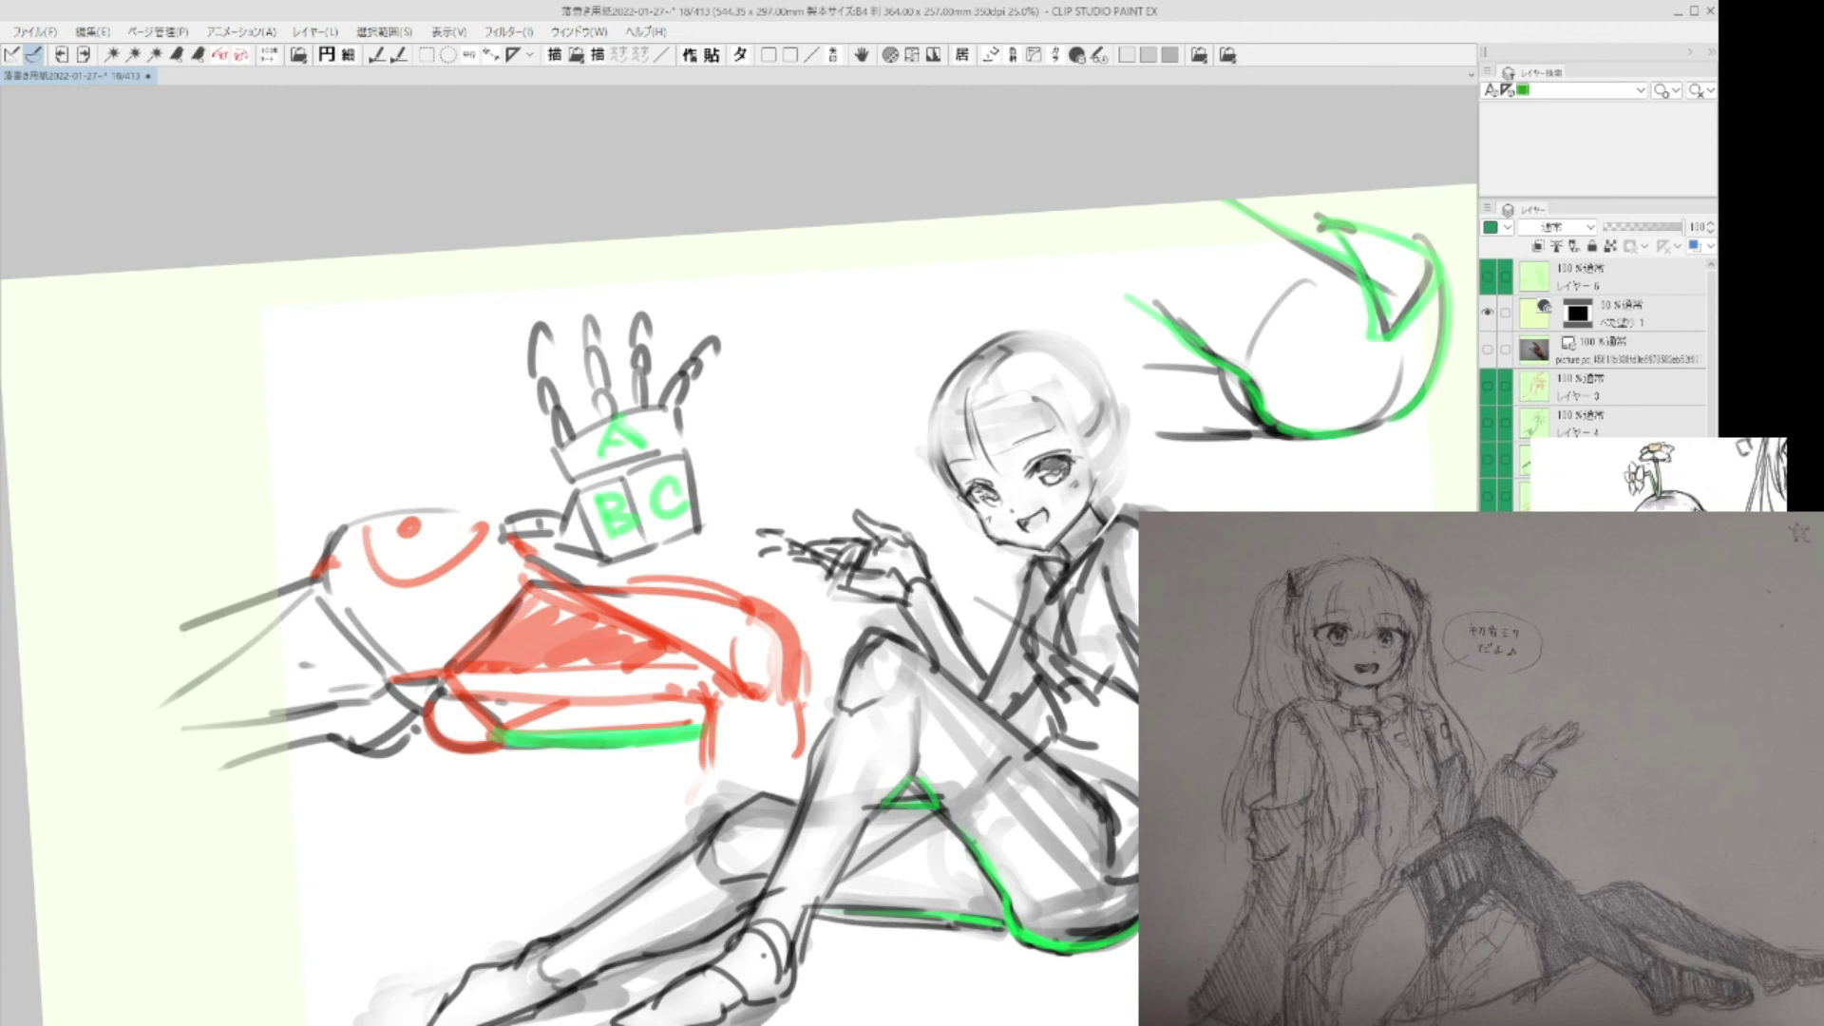
Remove the hand, hip and pelvis diagrams from view and fit the whole canvas upright in the window.
{"action": "left_click_drag", "start_coordinate": [760, 608], "coordinate": [732, 625]}
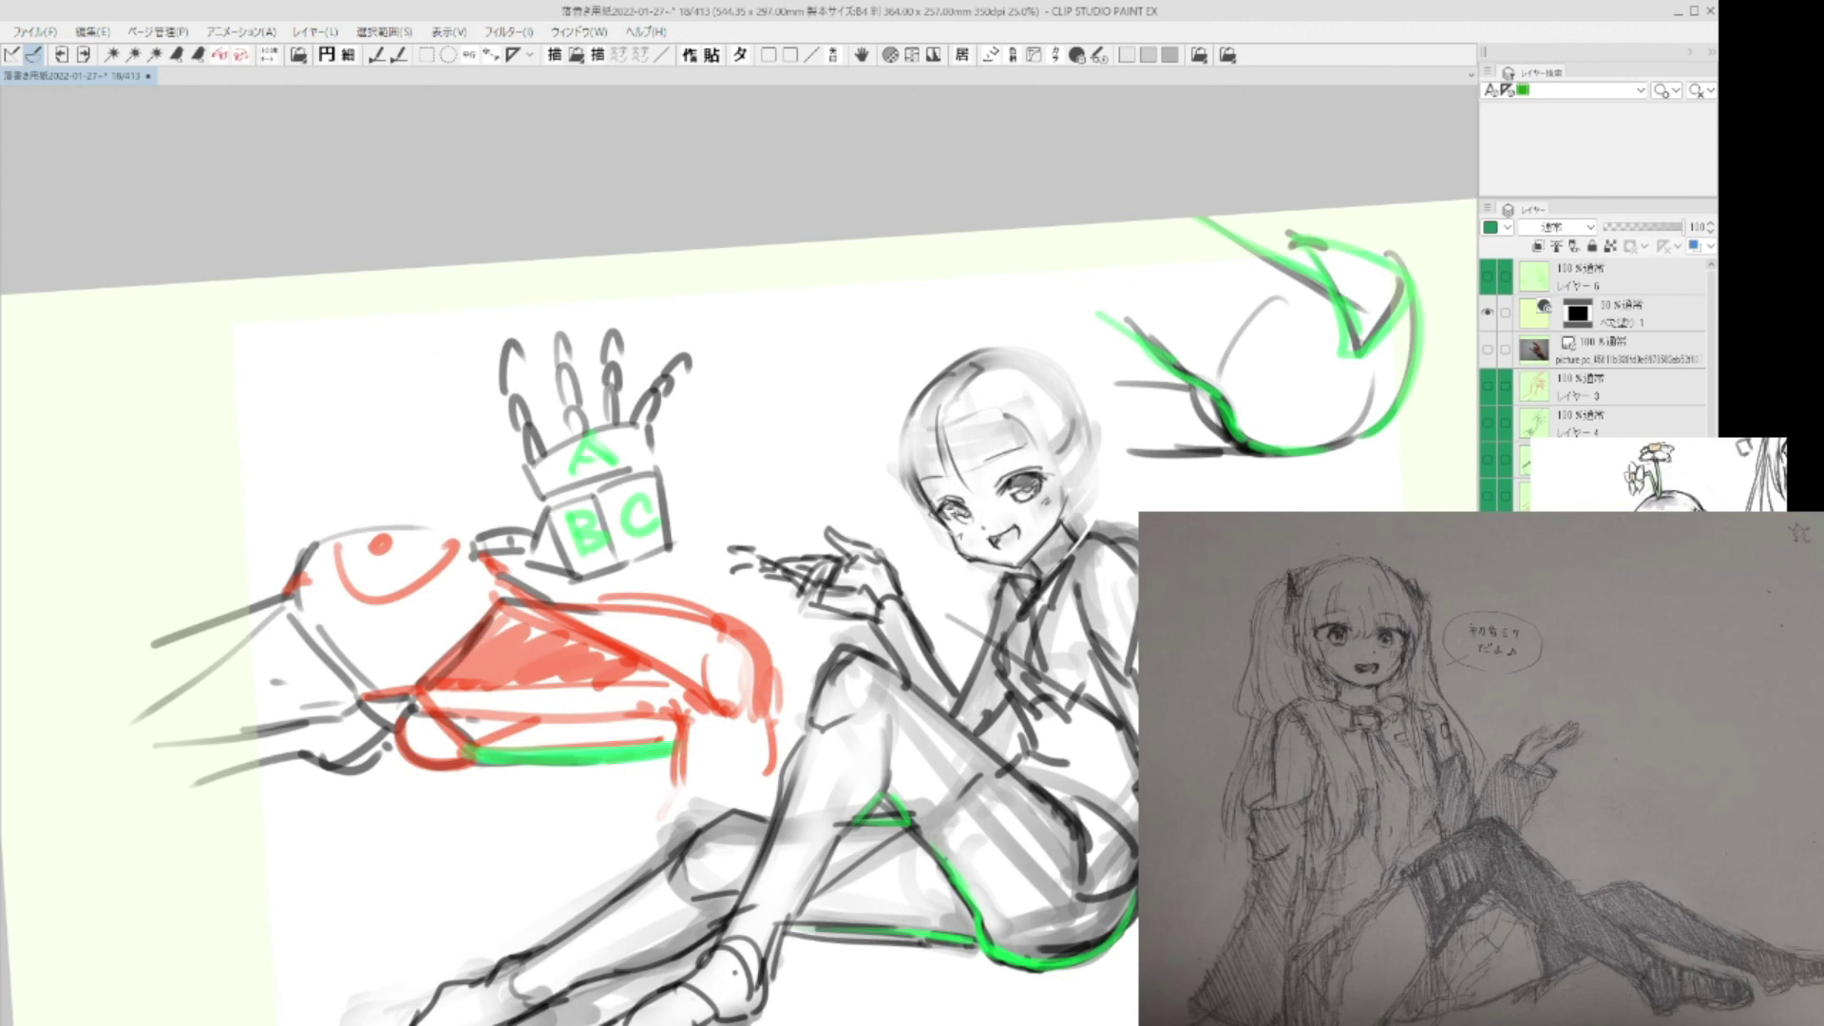
{"action": "left_click", "coordinate": [1488, 570]}
{"action": "left_click_drag", "start_coordinate": [1317, 535], "coordinate": [1216, 506]}
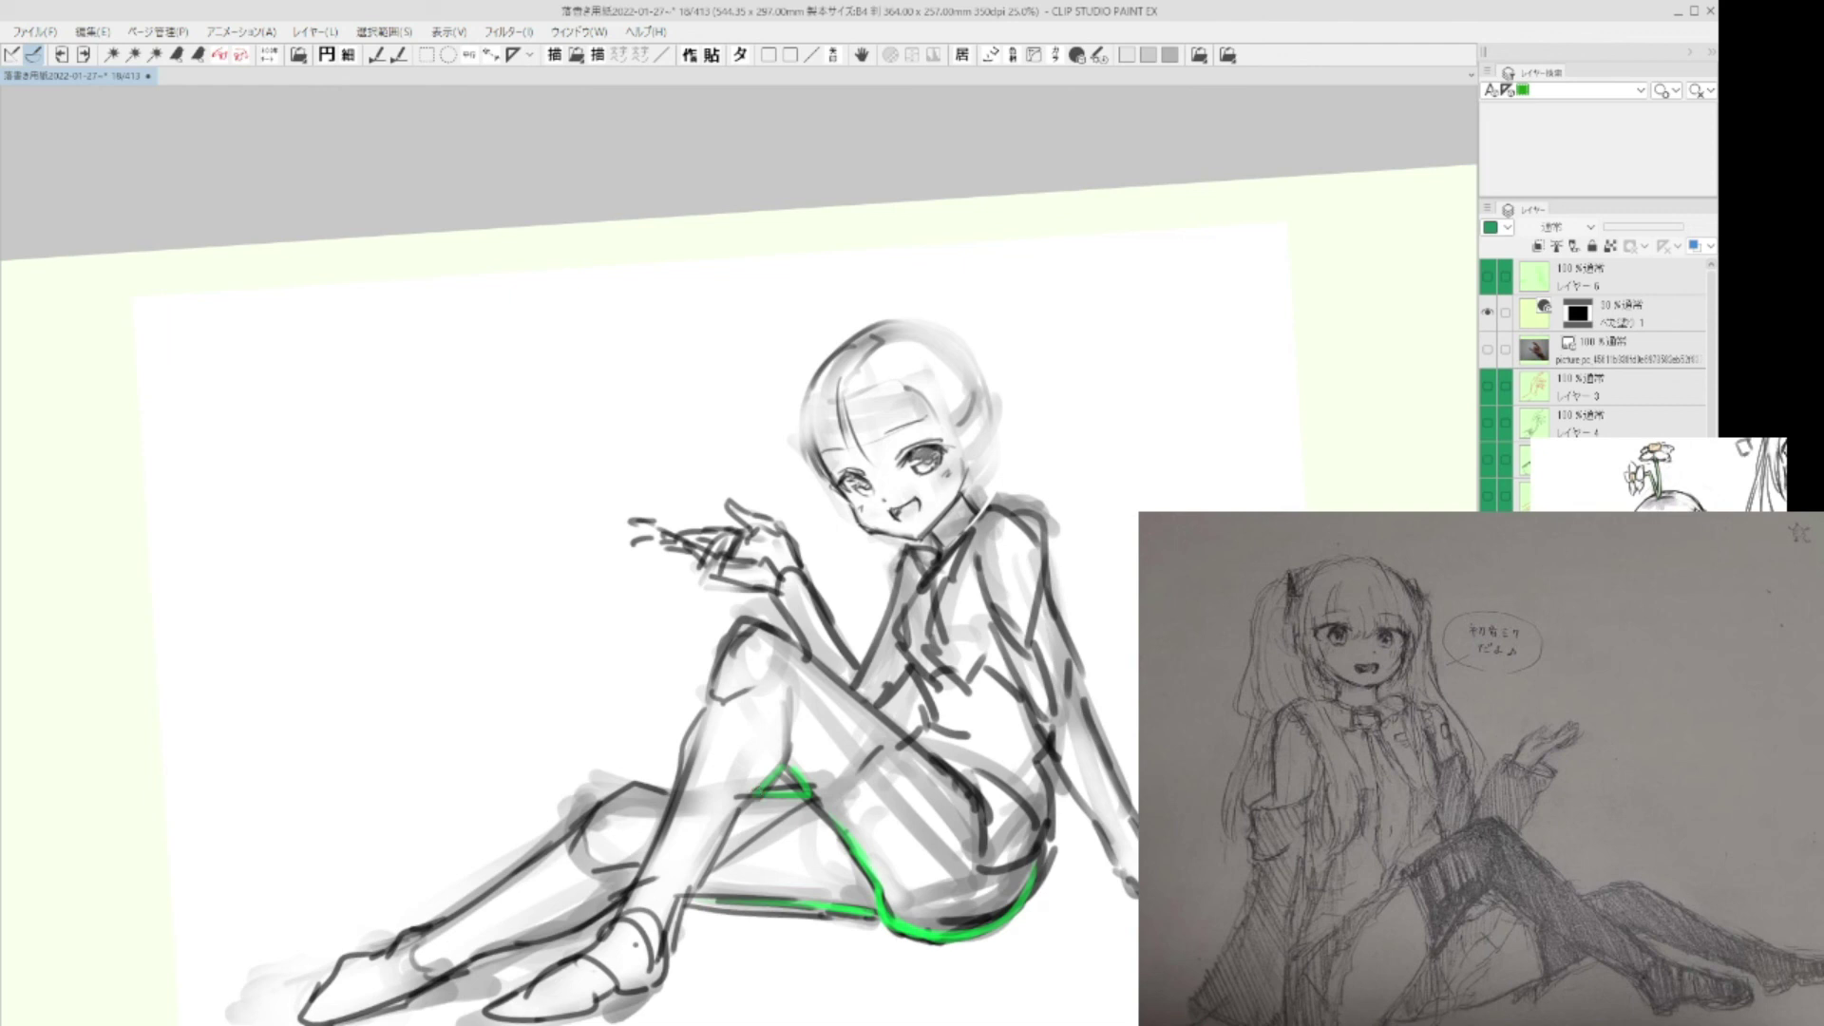
{"action": "key", "text": "ctrl+0"}
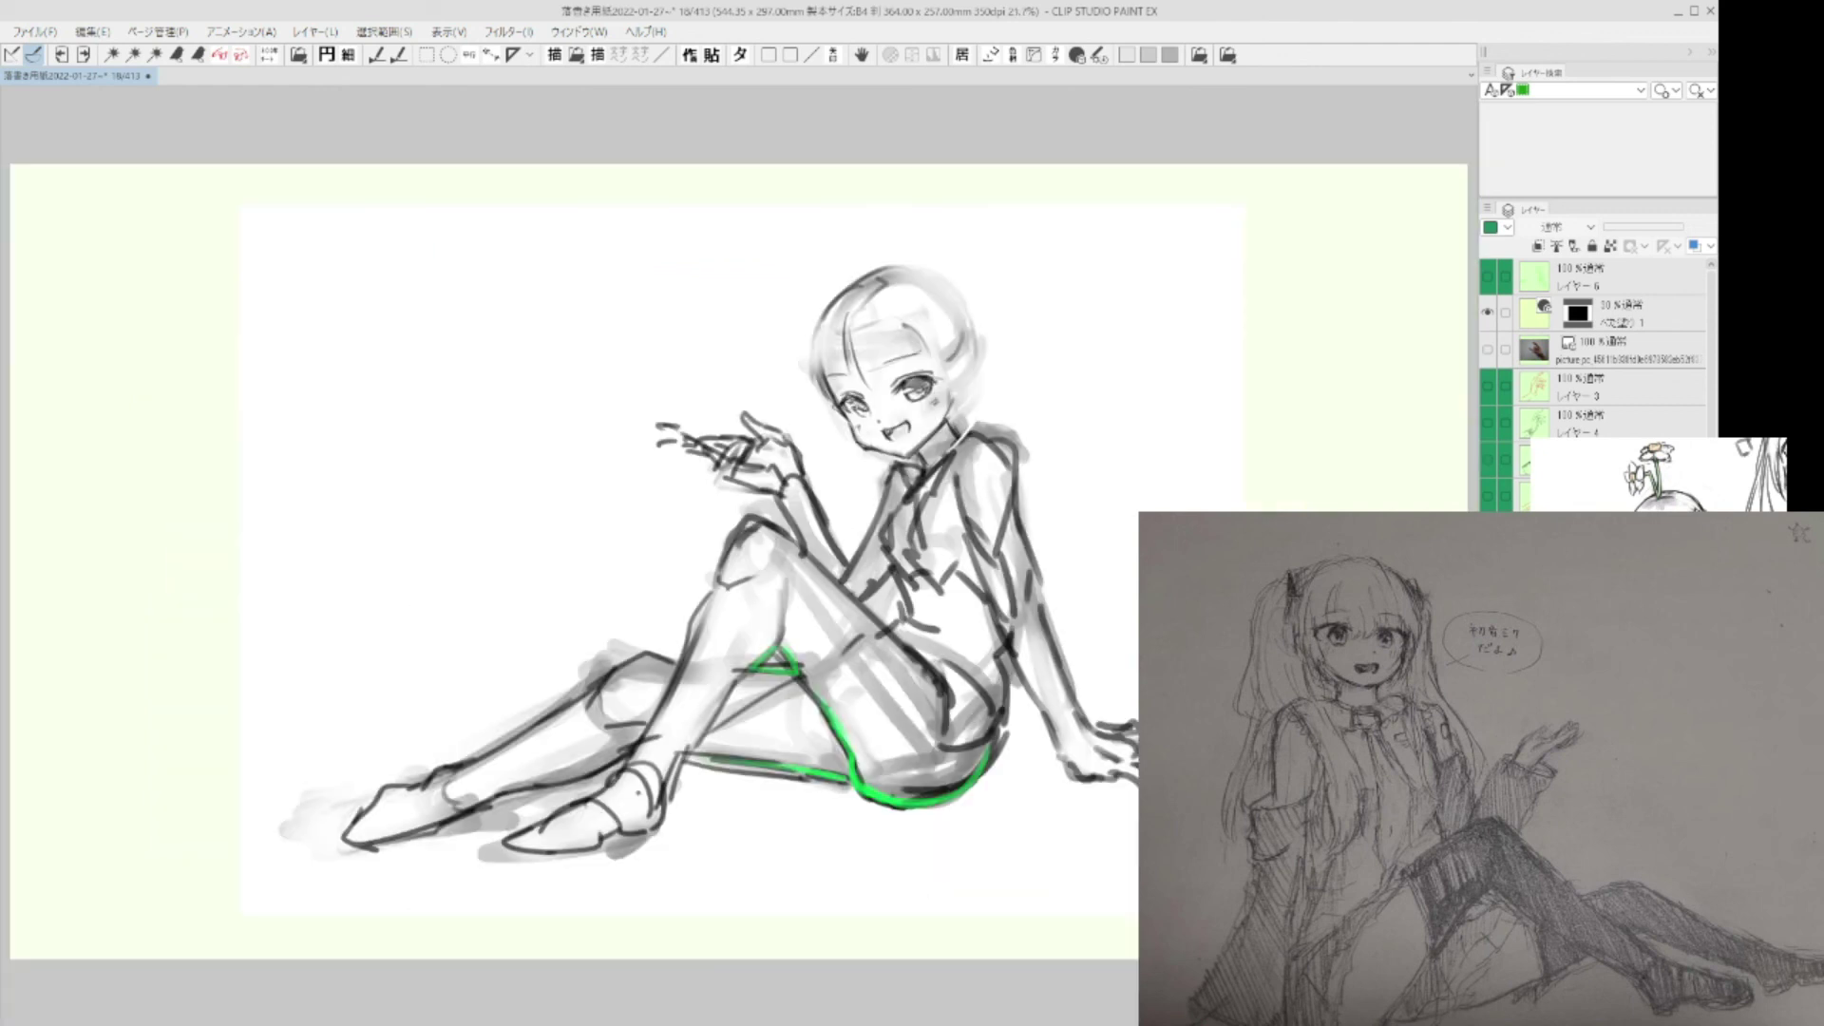